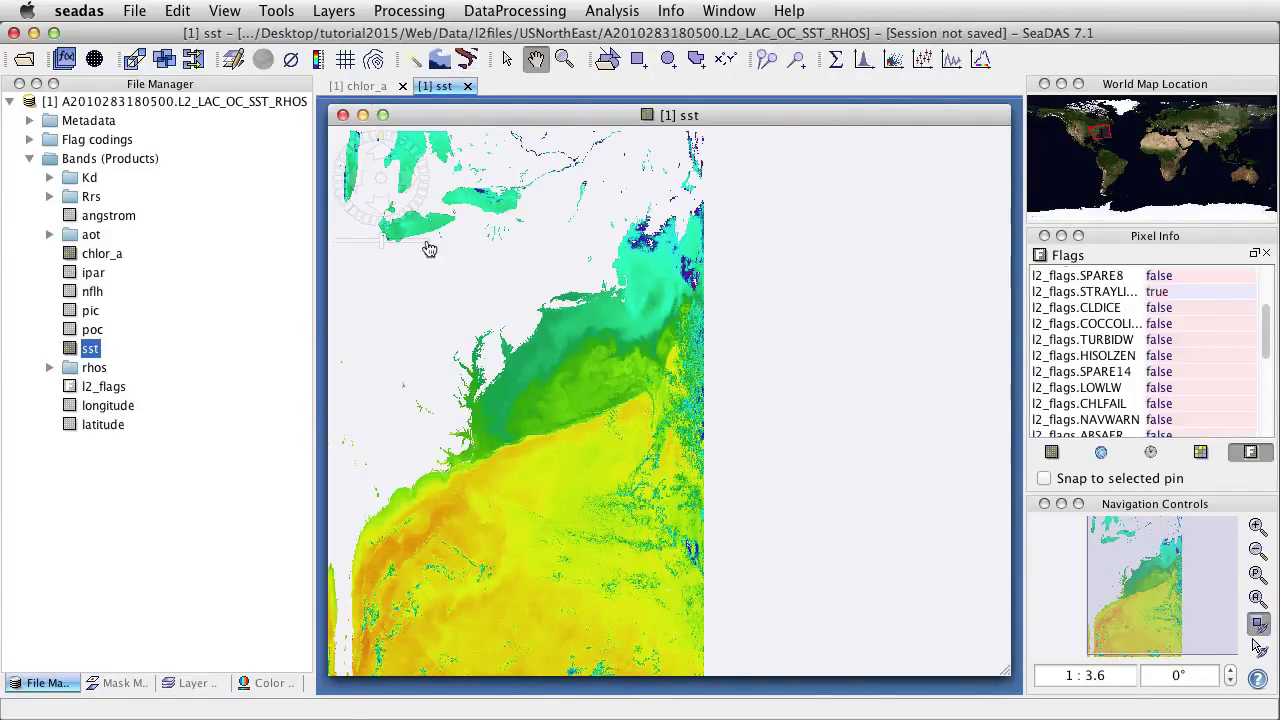
- Bring up the chlor_a image with a widened Mask Manager and turn on its LAND mask
click(357, 88)
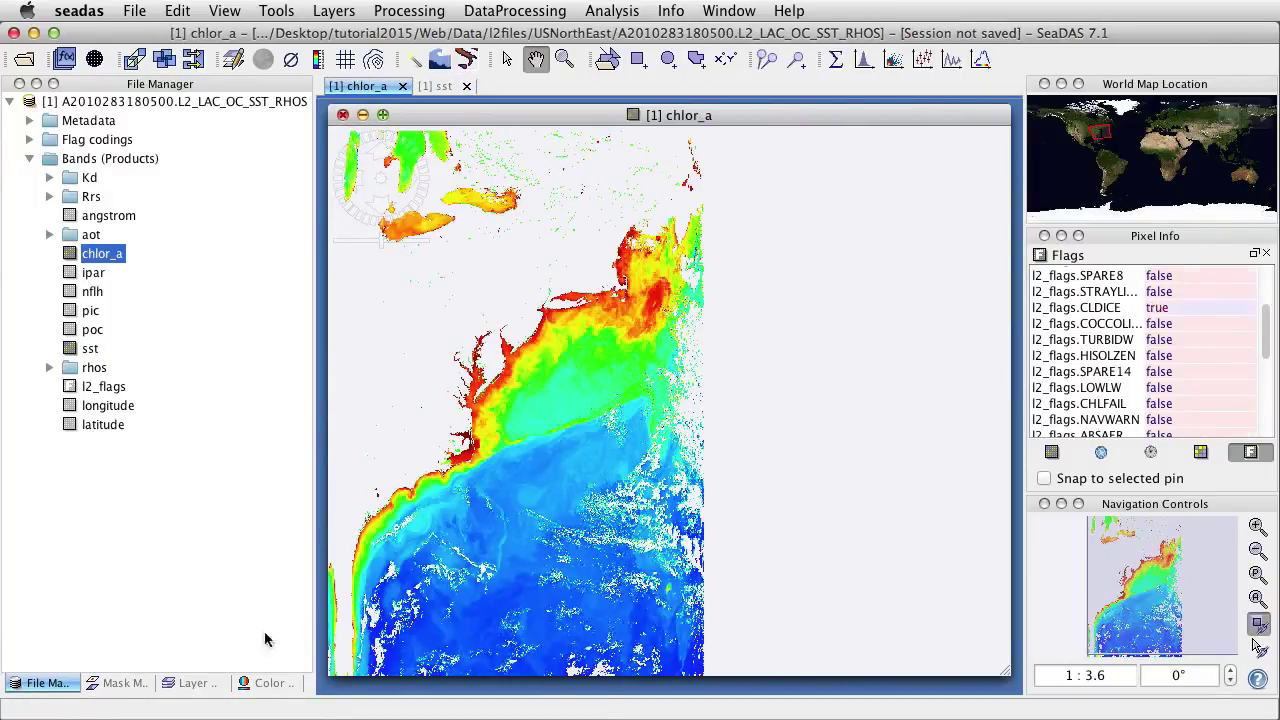
click(118, 683)
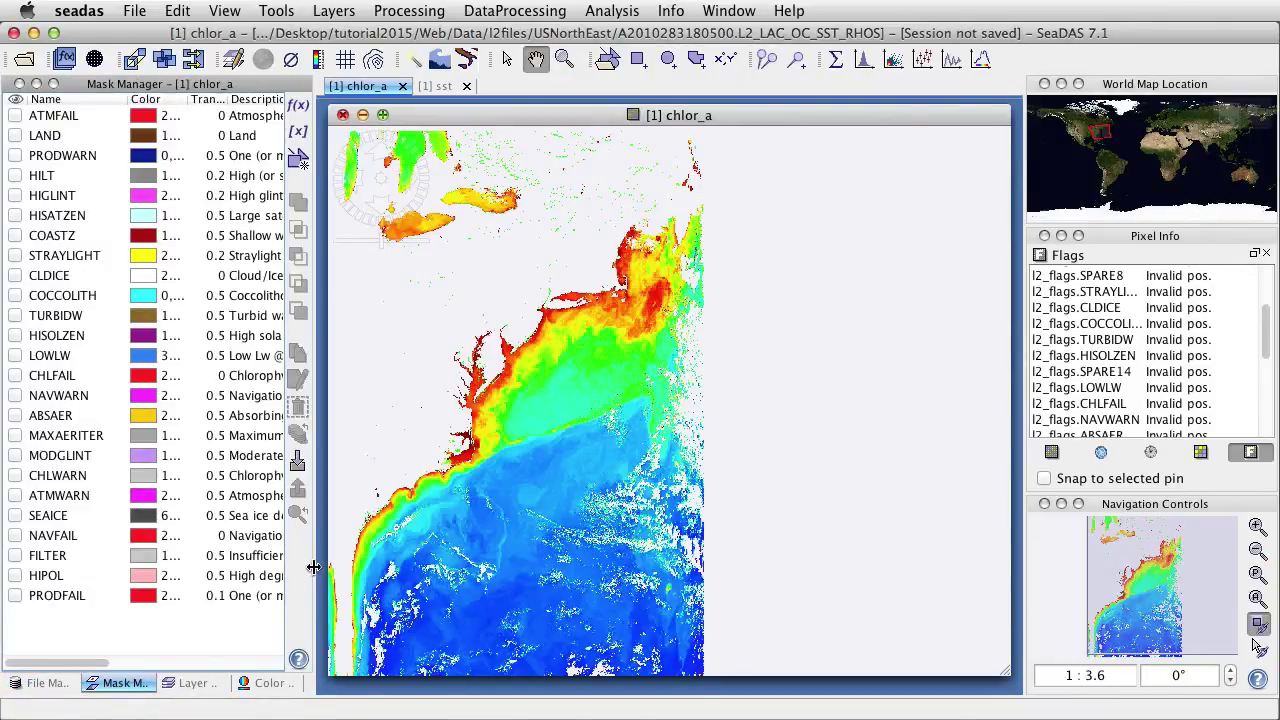
drag(316, 562, 617, 549)
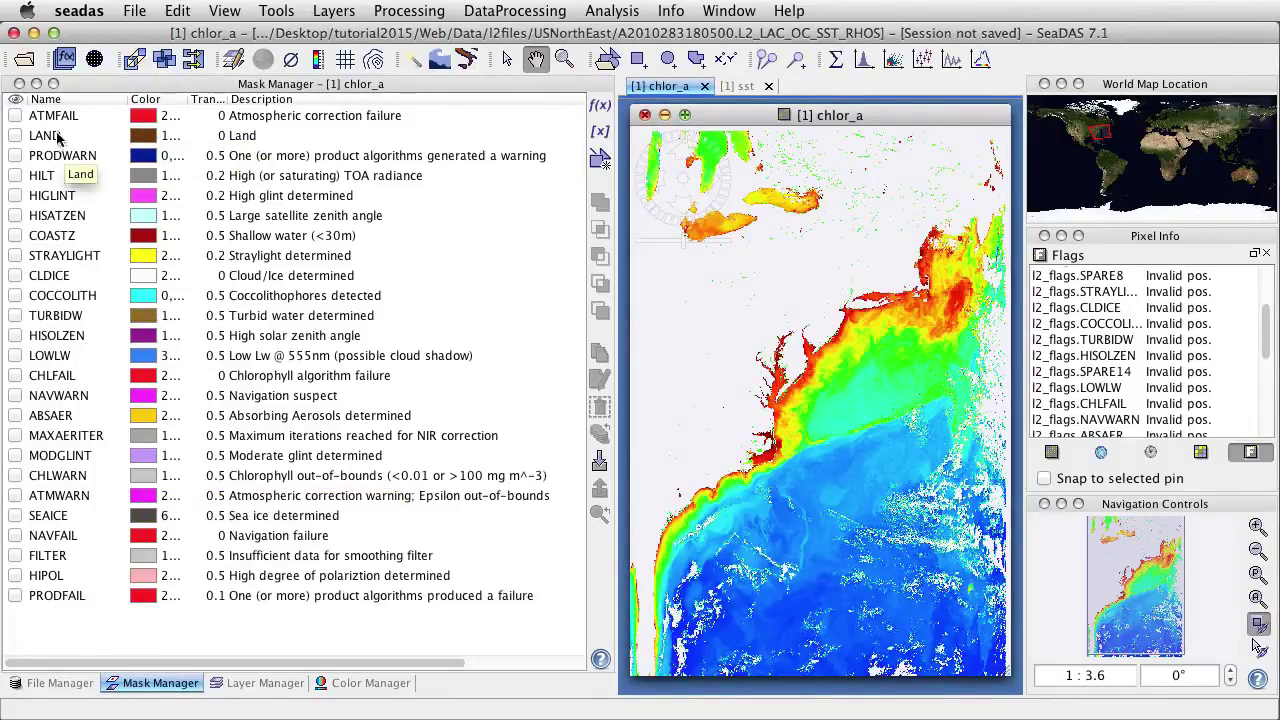
click(16, 140)
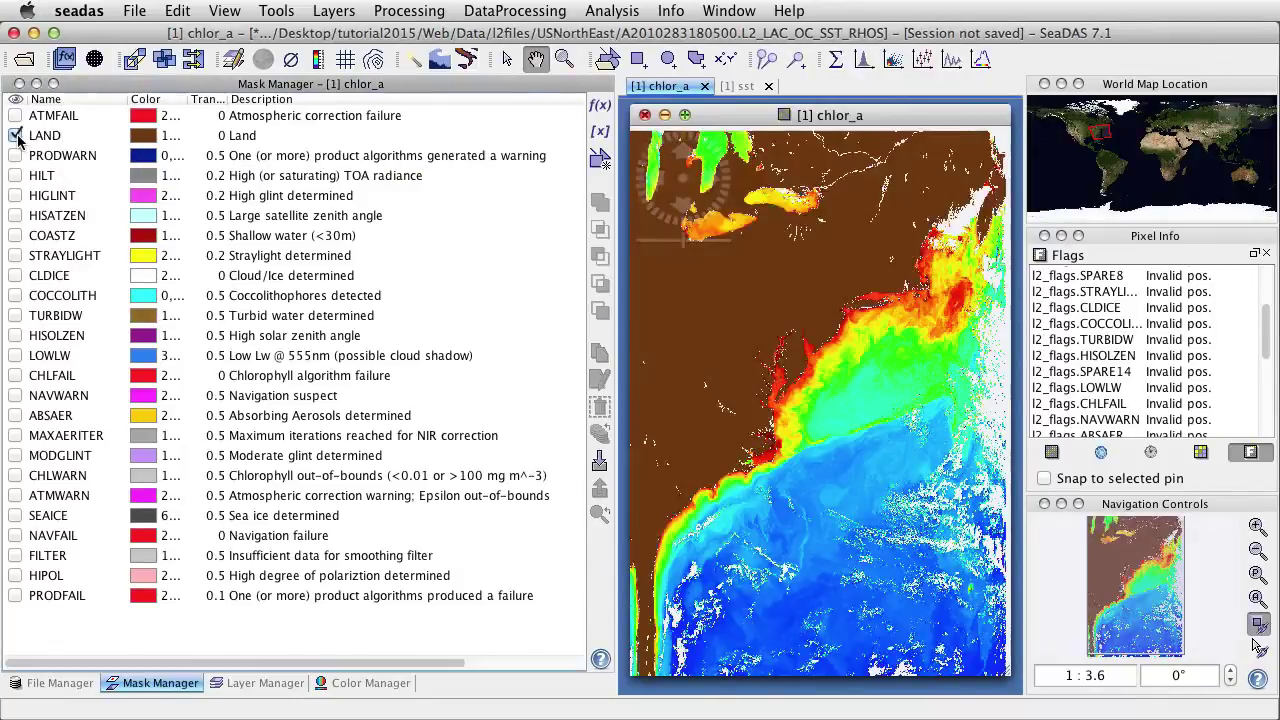
click(16, 140)
click(16, 137)
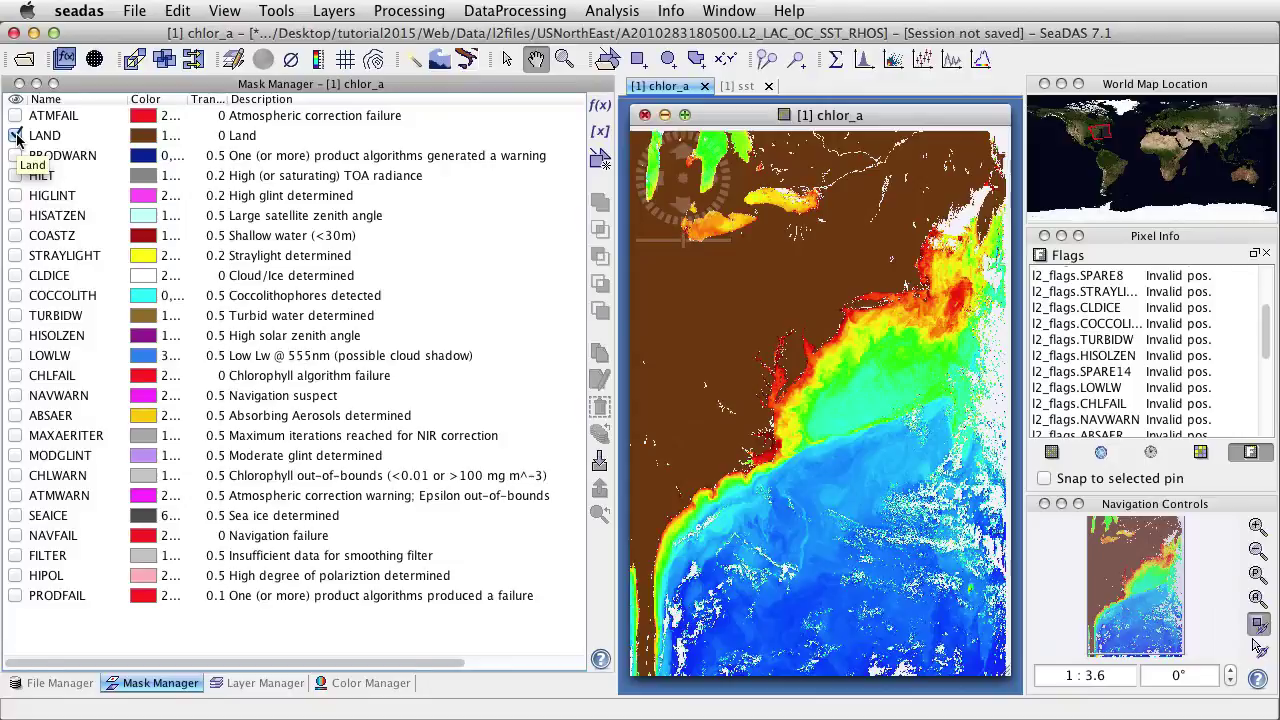
- Change the LAND mask's color to black
click(152, 138)
click(175, 137)
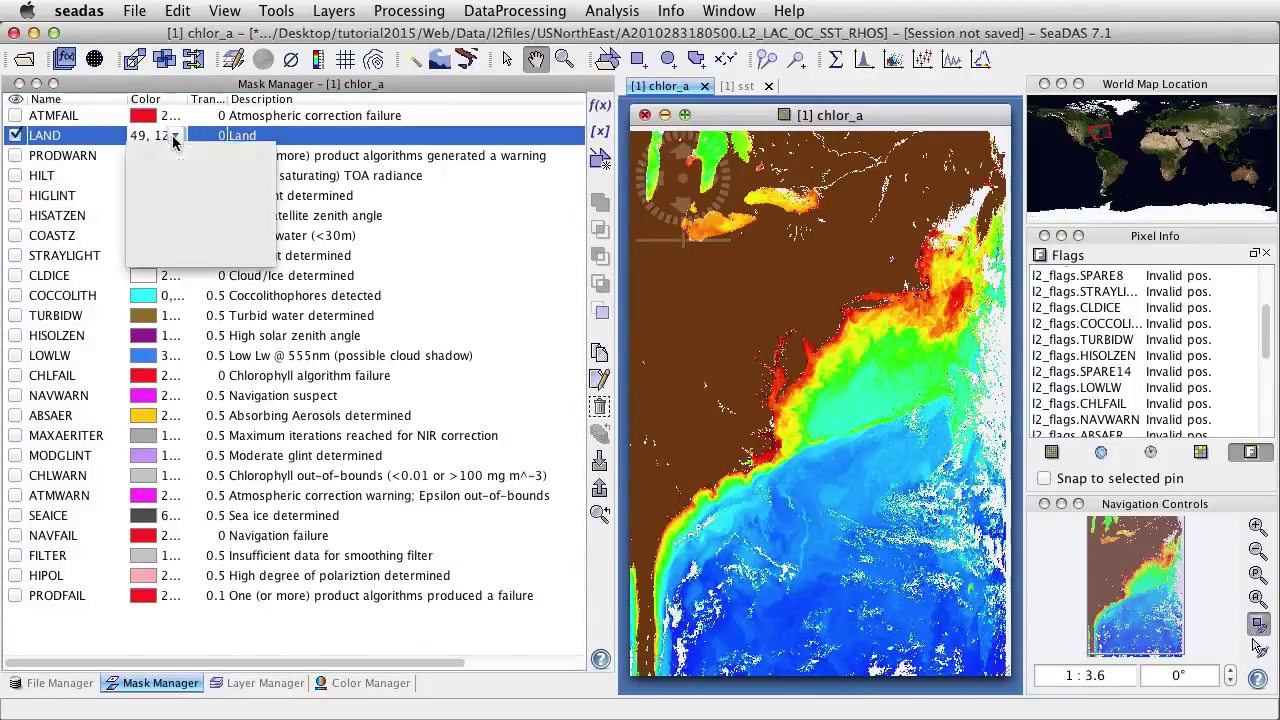
click(137, 157)
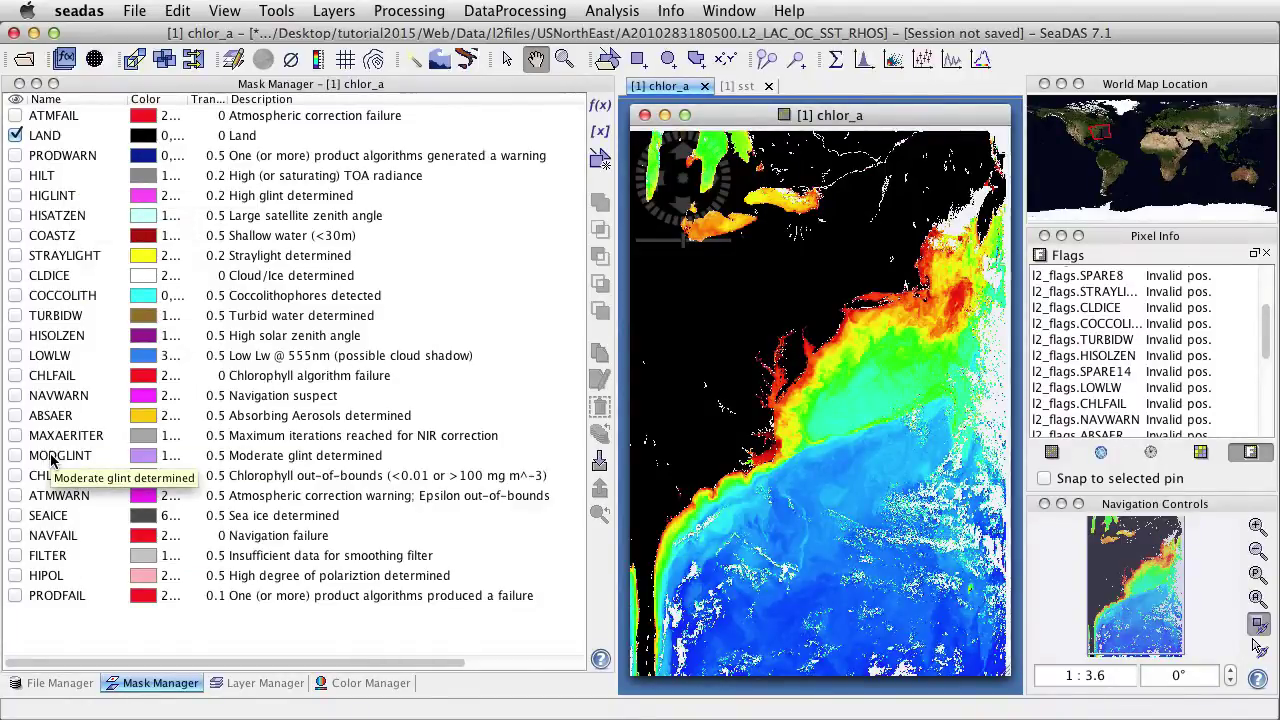
- Create a new mask as the union of the LAND, COASTZ, CLDICE, TURBIDW and ATMWARN masks
click(54, 138)
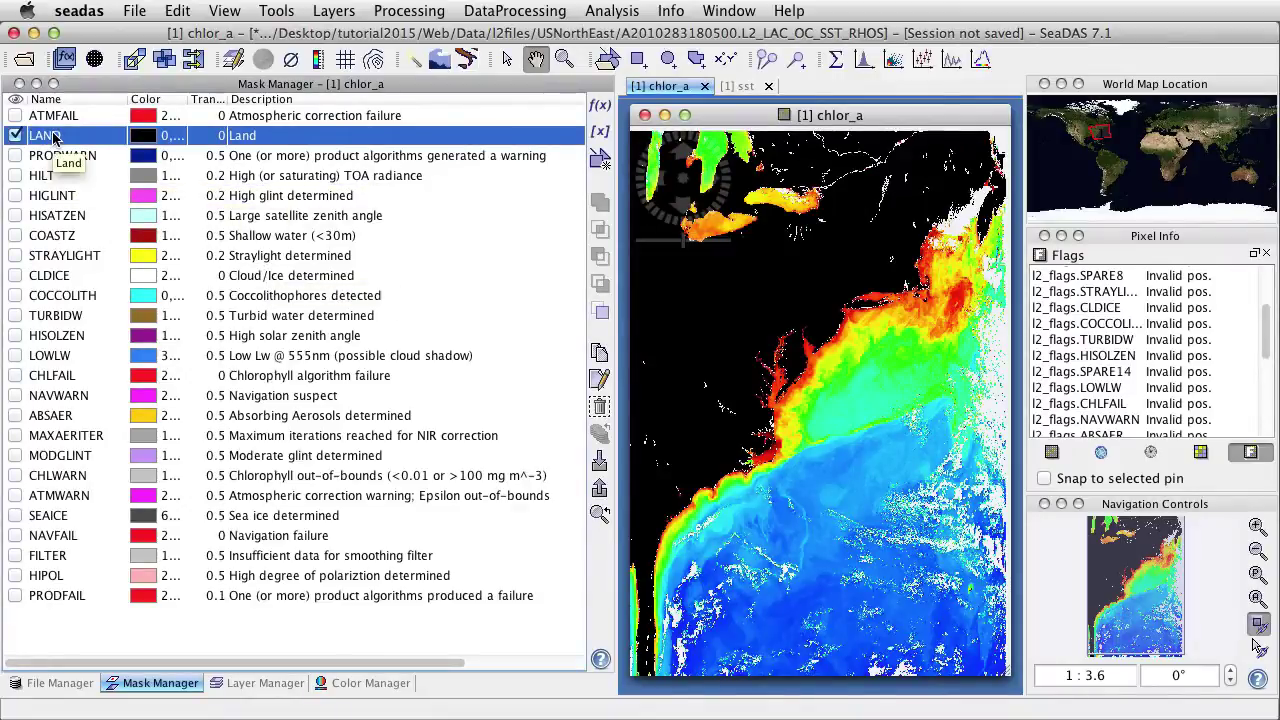
double_click(54, 138)
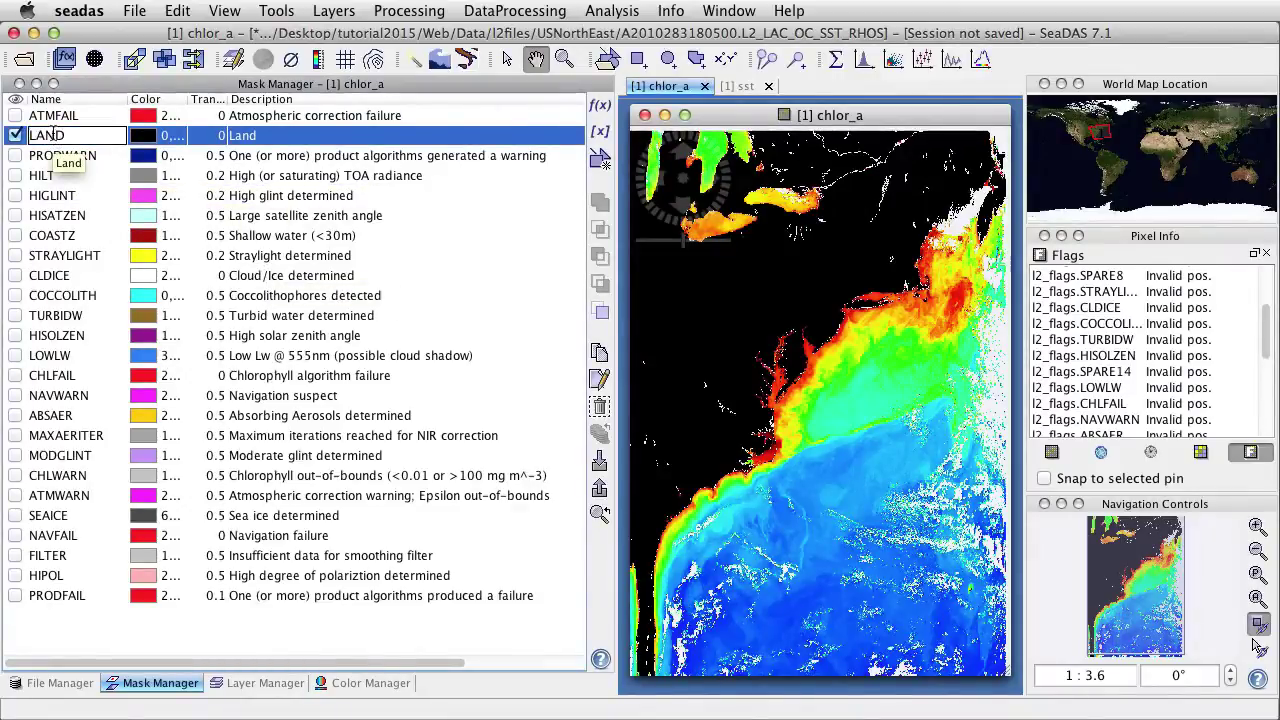
super+click(52, 237)
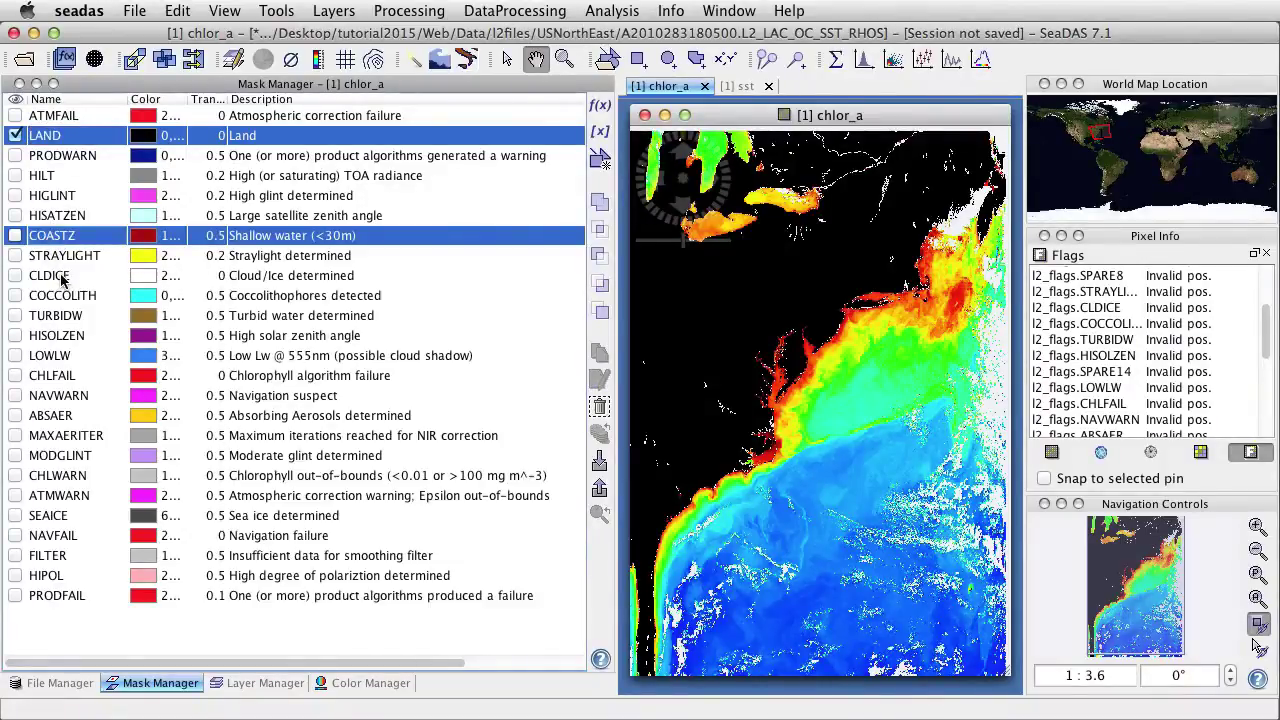
super+click(61, 279)
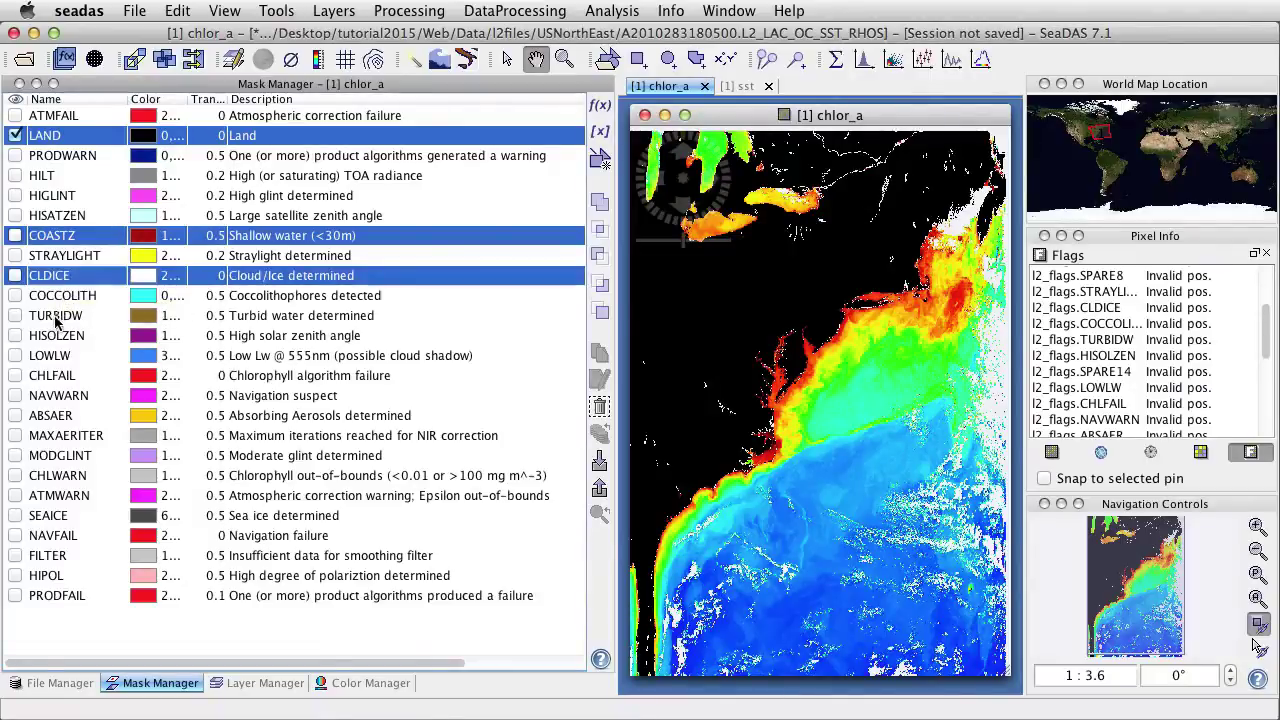
super+click(56, 316)
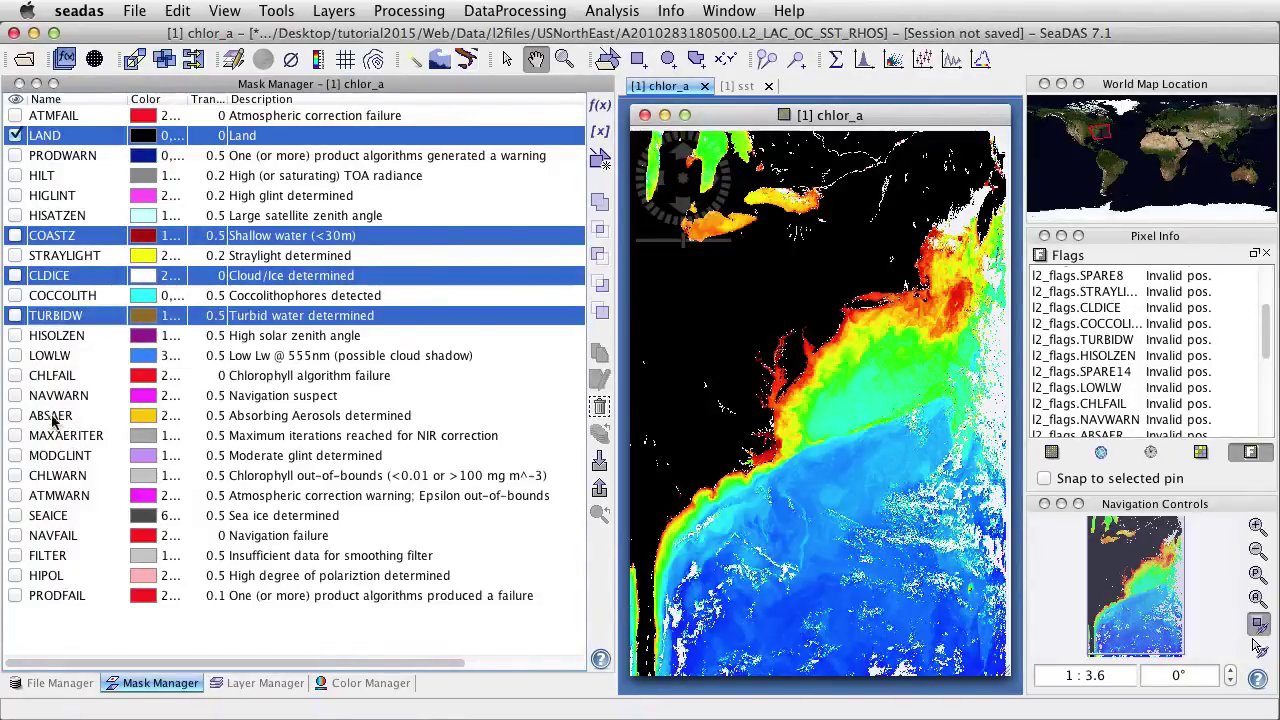
super+click(61, 496)
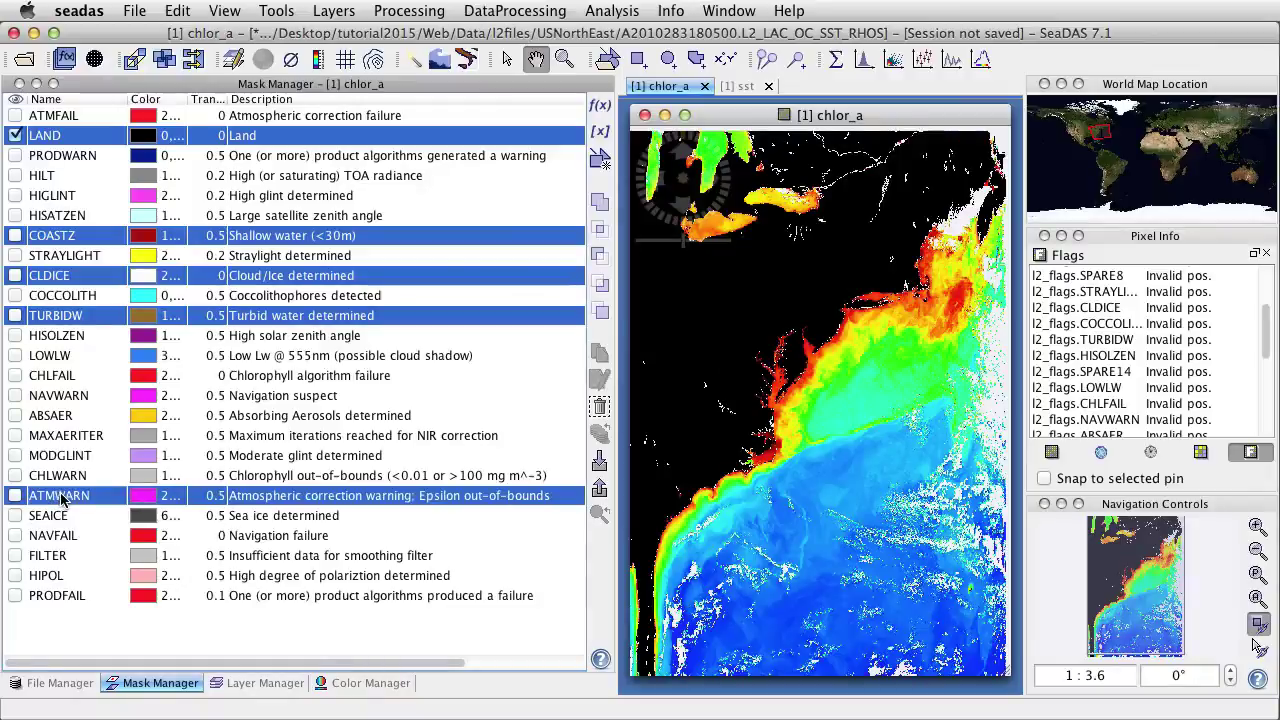
click(599, 201)
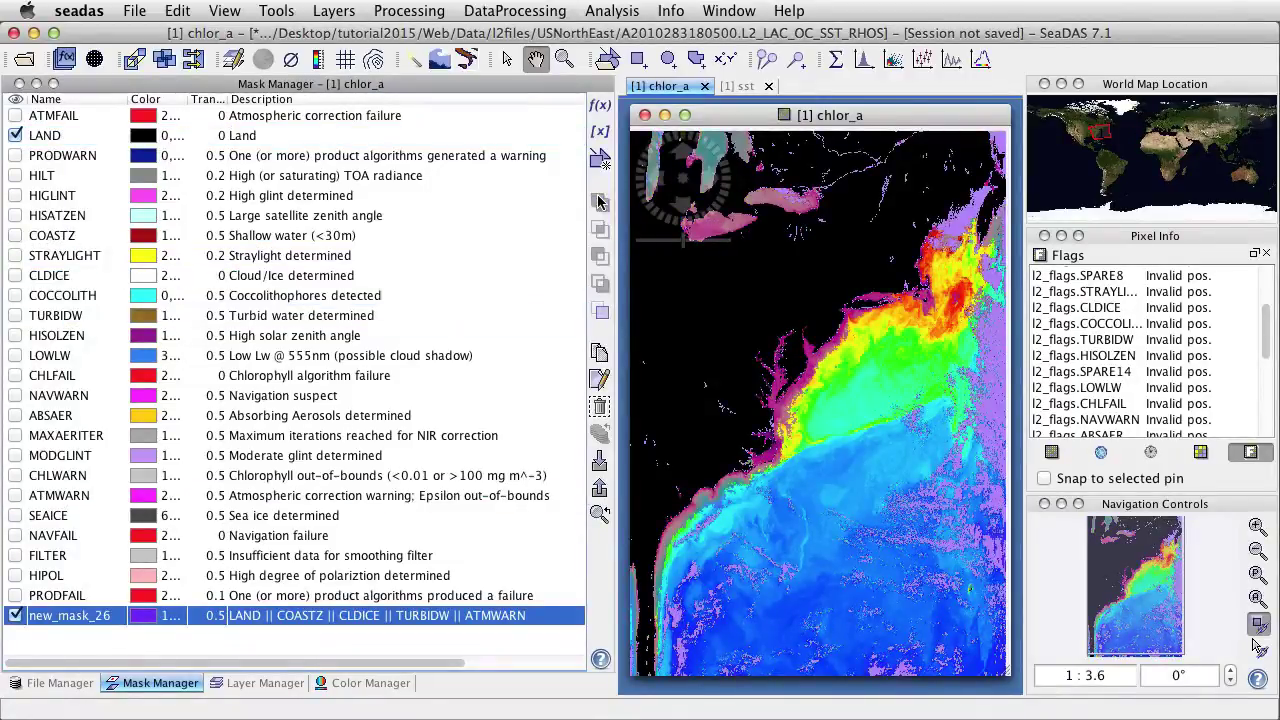
- Toggle the new union mask off and on to compare the chlor_a image with and without it
click(15, 615)
click(15, 615)
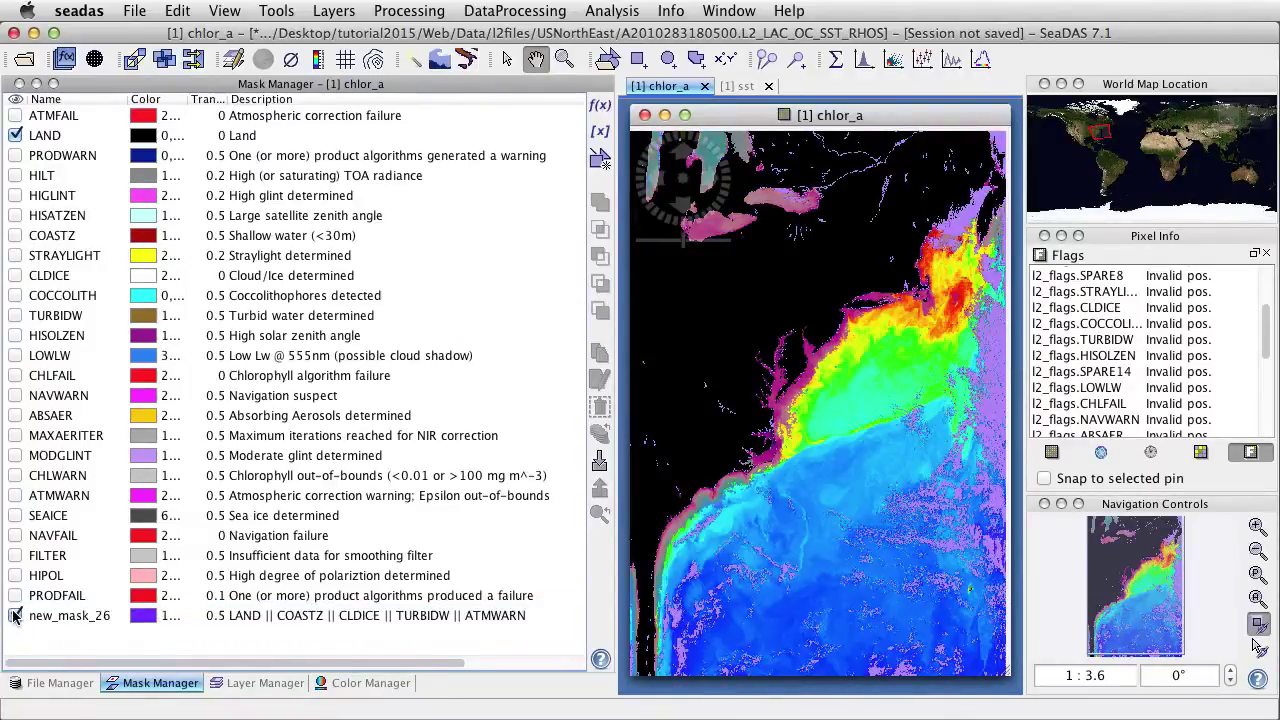
click(15, 615)
click(15, 615)
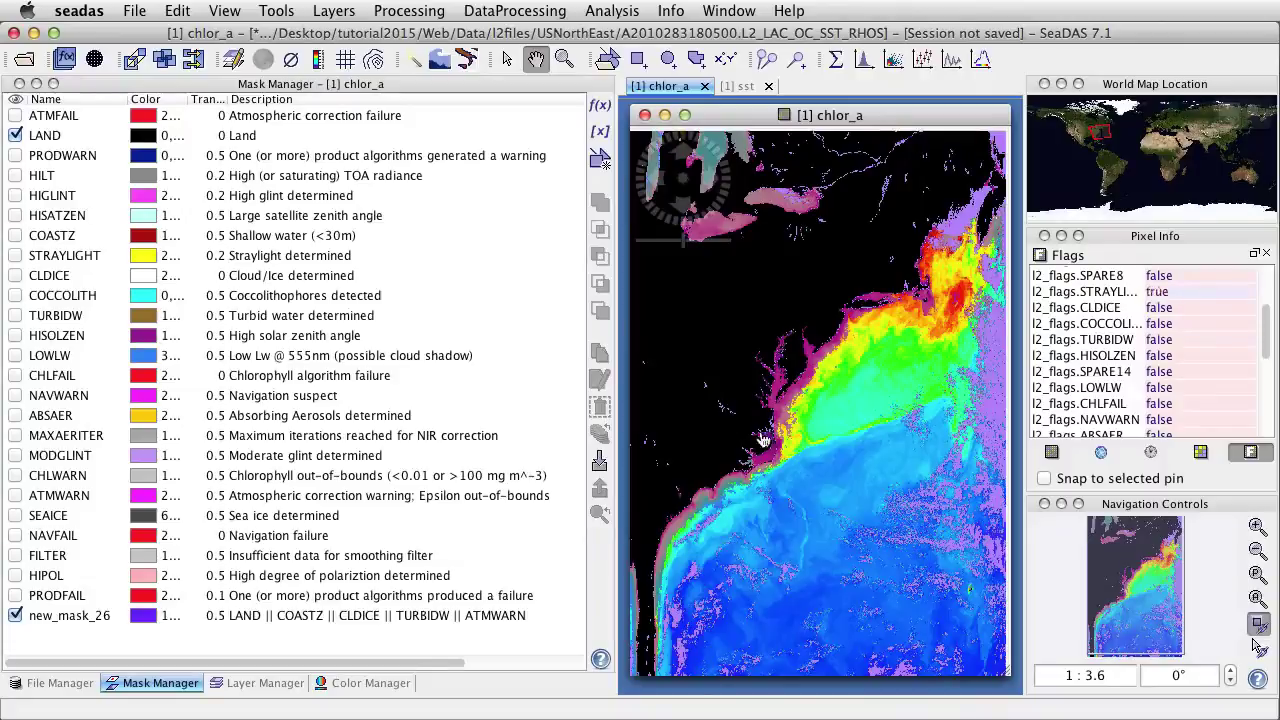
- Rename the new union mask as NotValidOcean and check its coverage by toggling its visibility
double_click(55, 617)
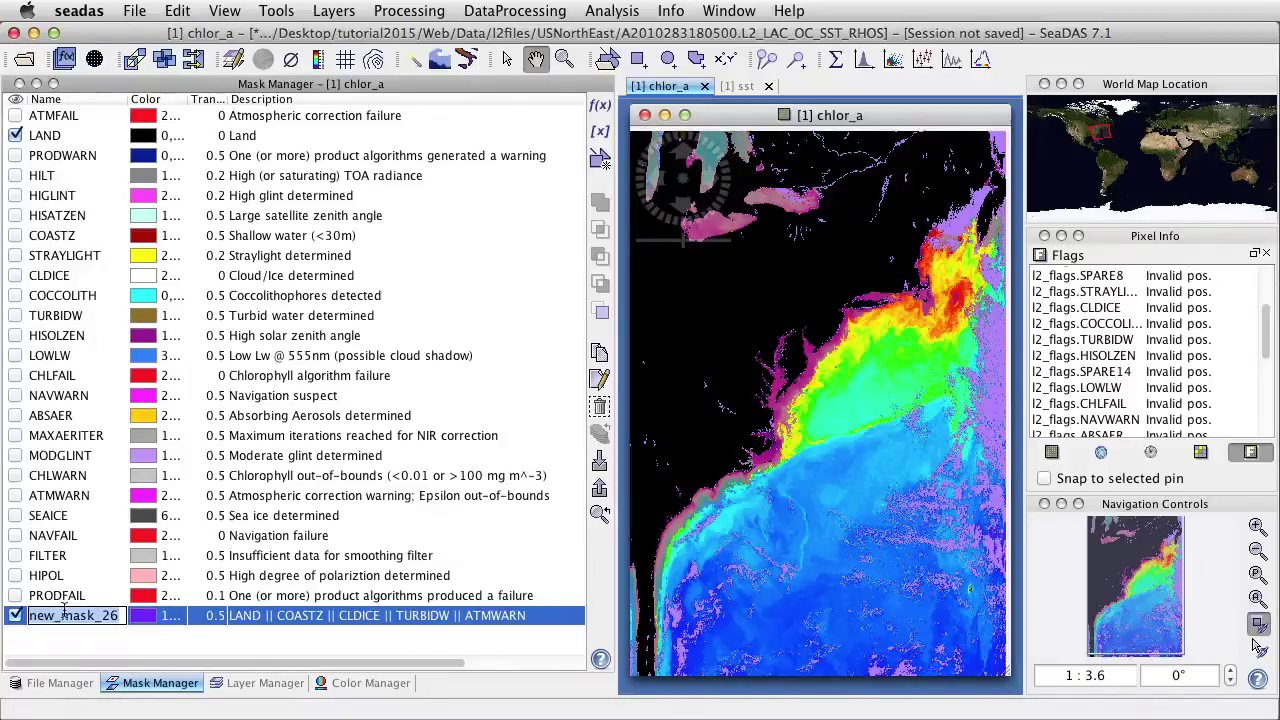
text(NotVali)
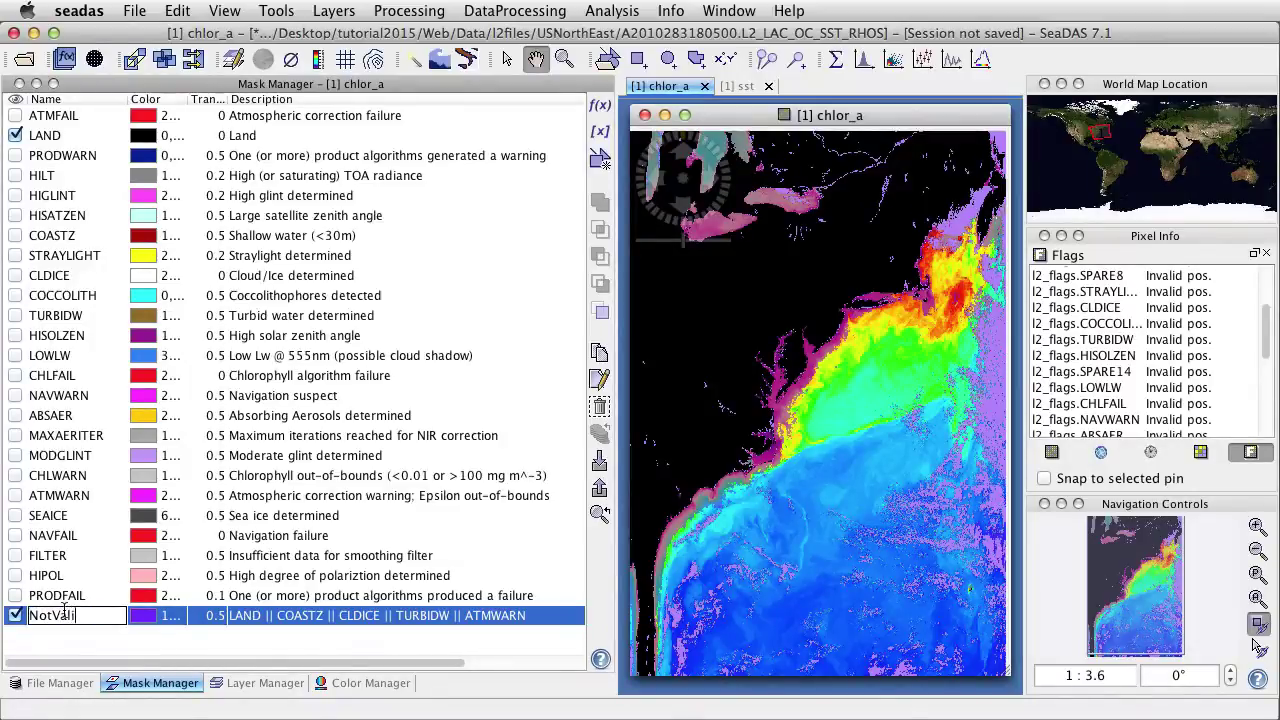
text(dOcean)
key(Return)
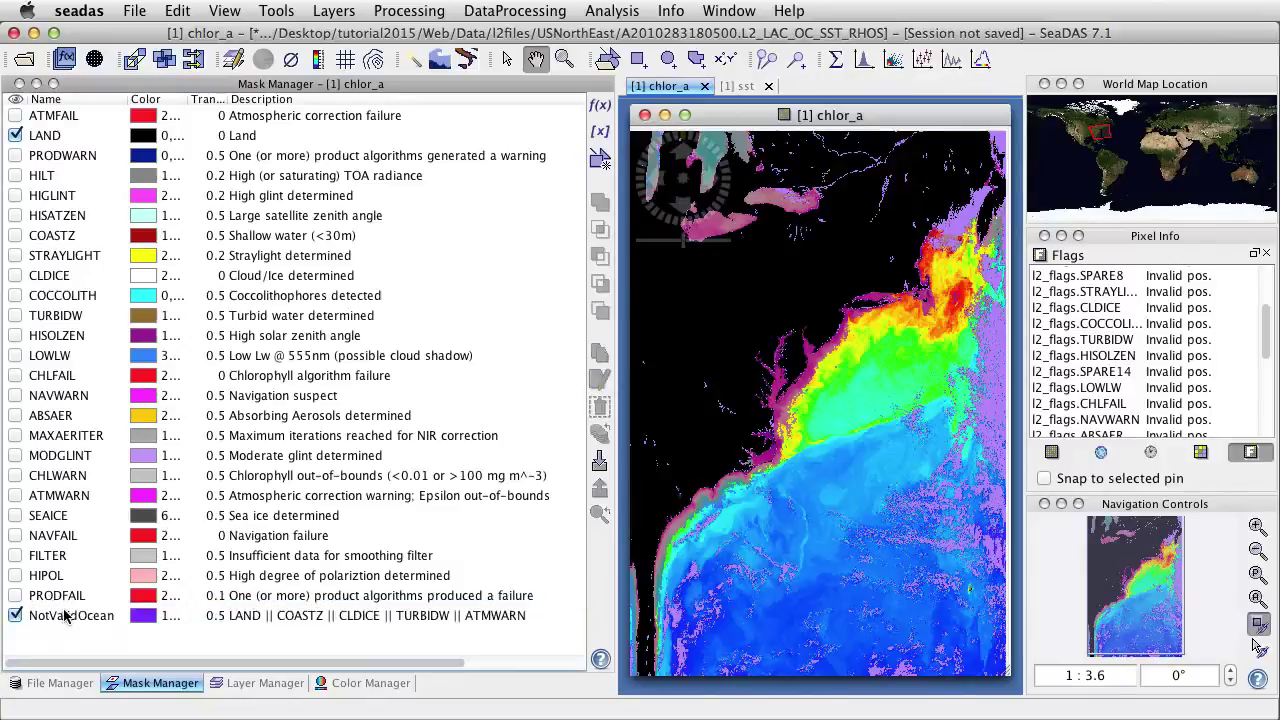
click(11, 614)
click(11, 614)
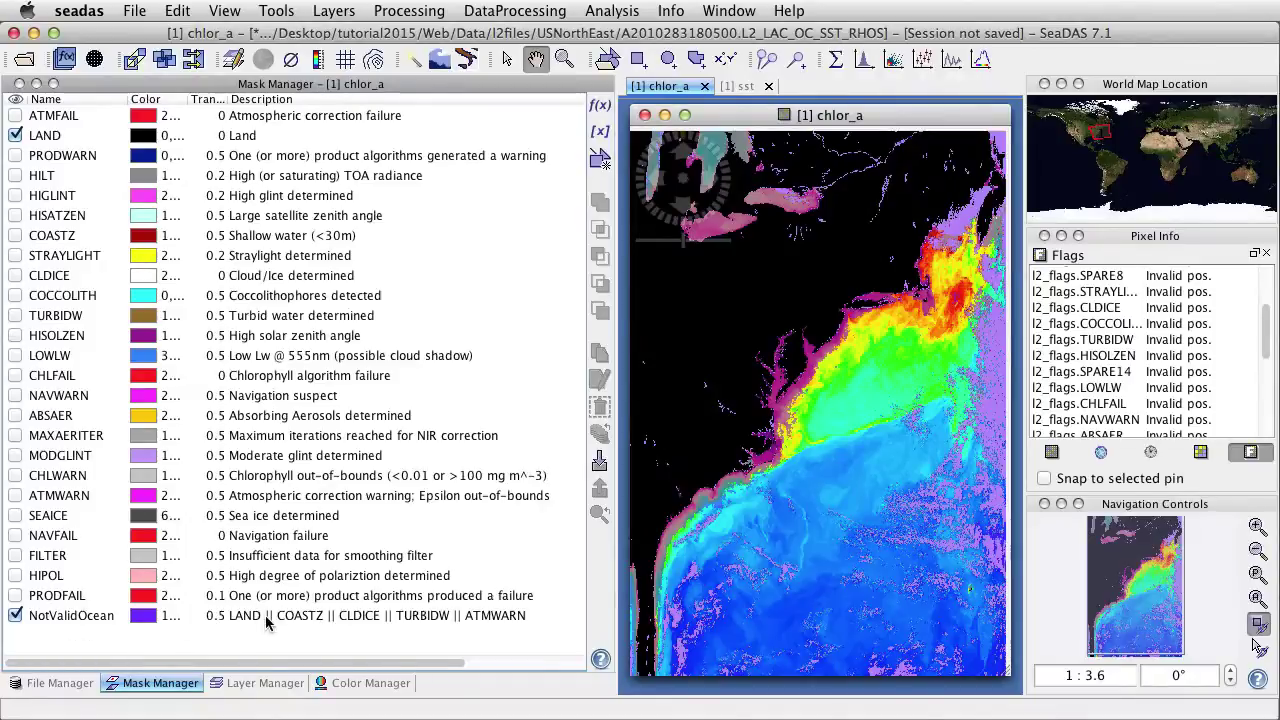
- Create the complement of the NotValidOcean mask and hide NotValidOcean itself
click(92, 615)
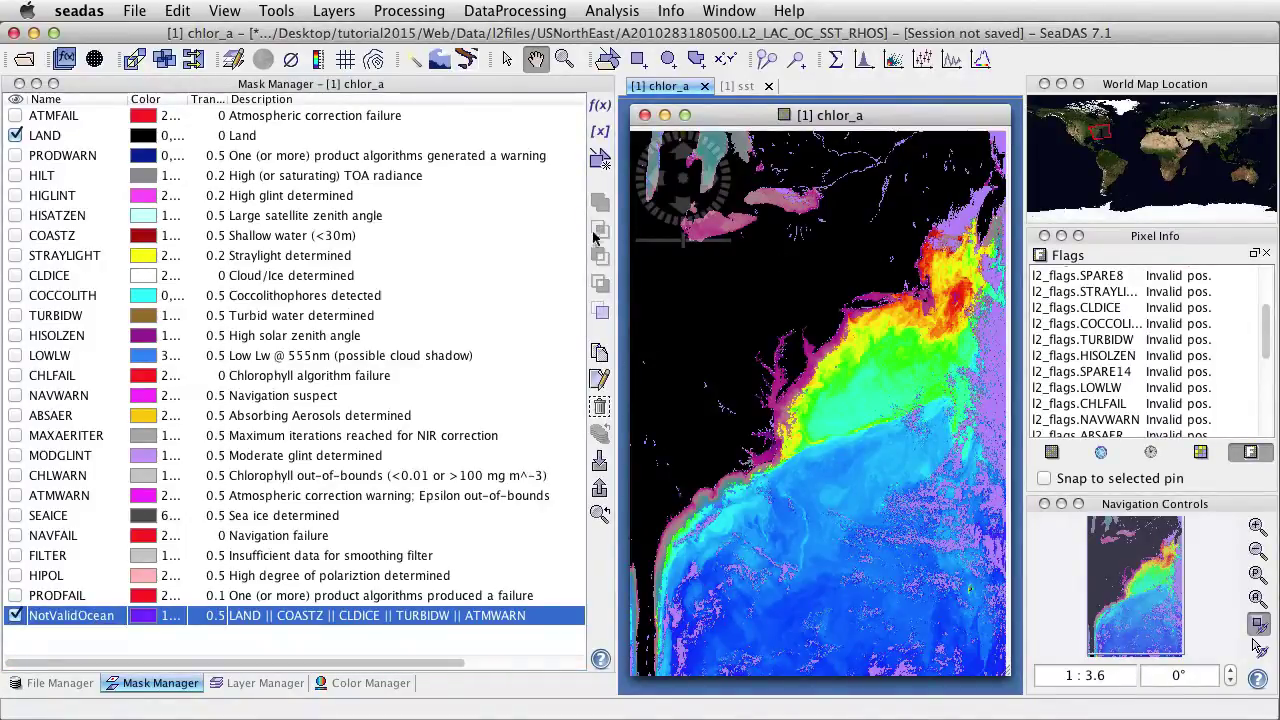
click(601, 316)
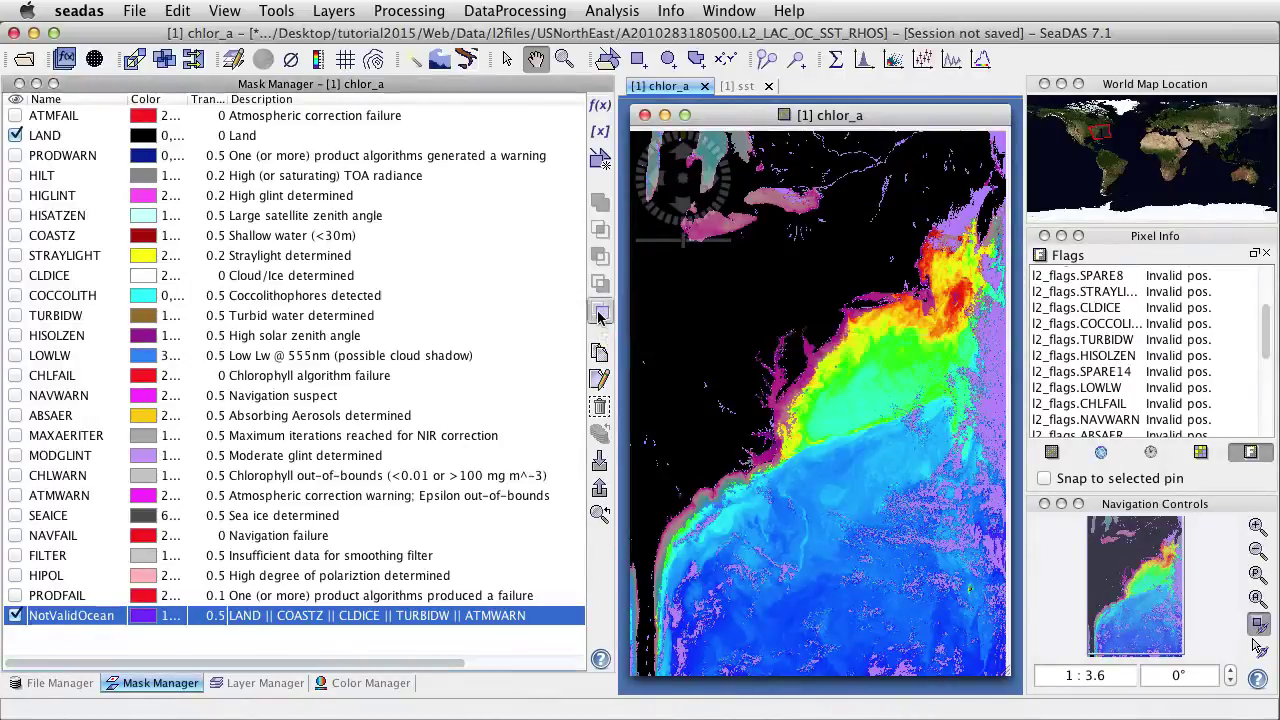
click(15, 615)
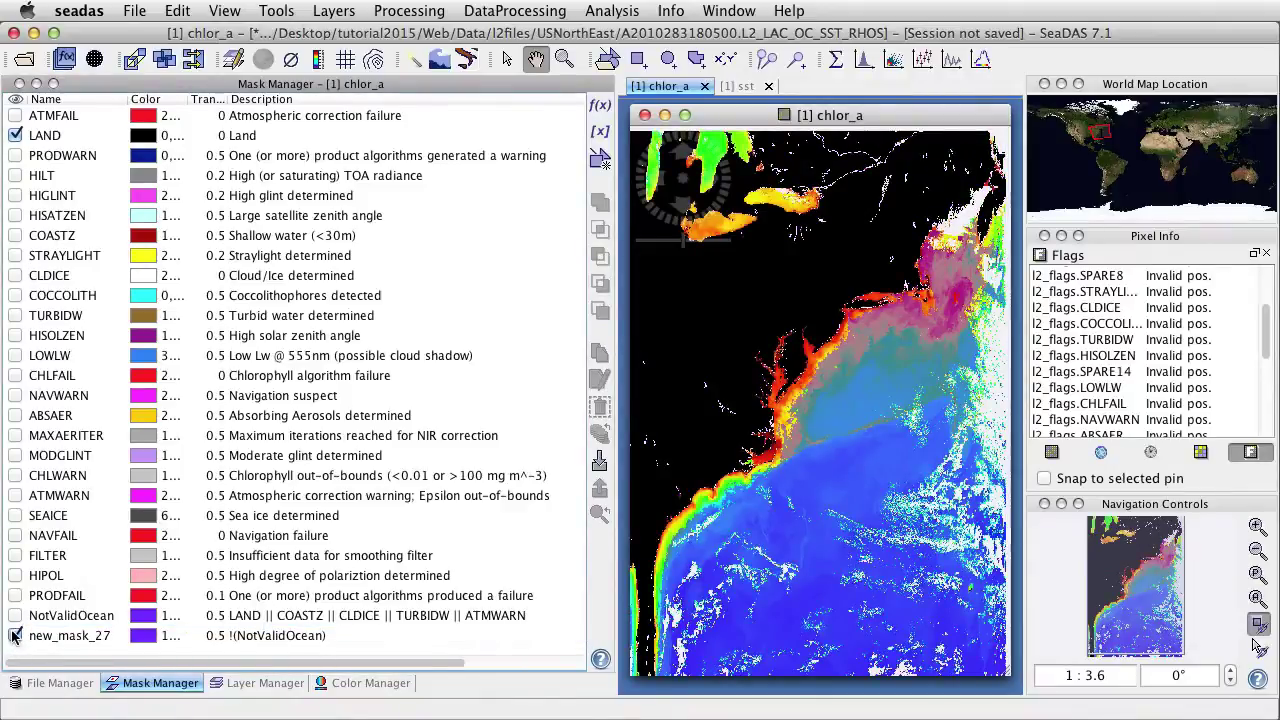
- Toggle the complement mask's visibility to examine which ocean pixels it covers
click(15, 635)
click(15, 635)
click(15, 635)
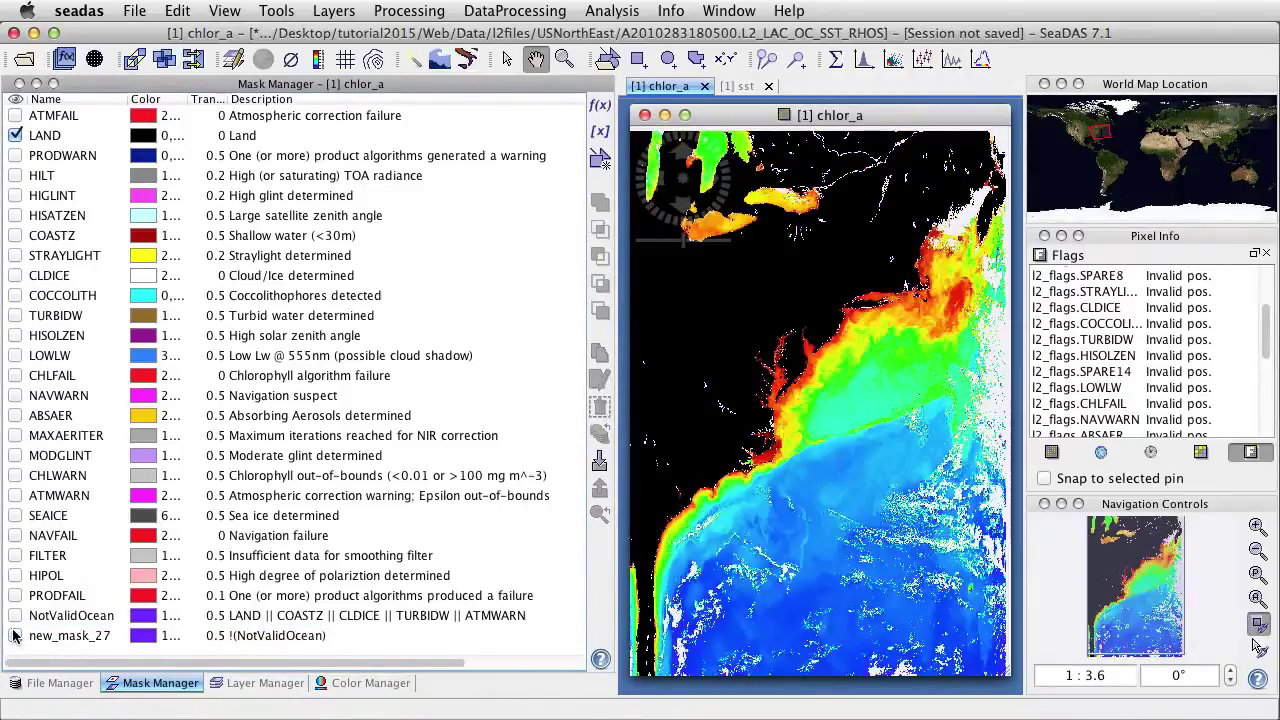
click(15, 635)
click(15, 635)
- Rename the complement mask as ValidOcean
double_click(70, 636)
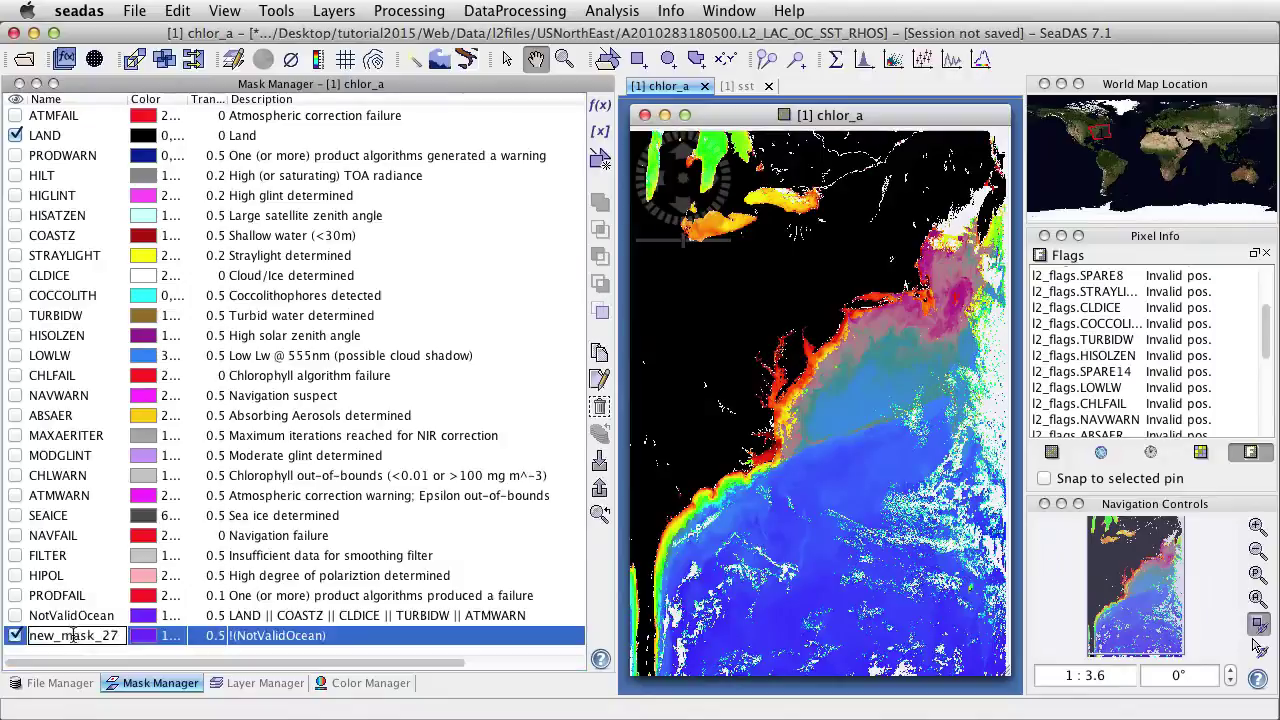
drag(124, 636, 16, 636)
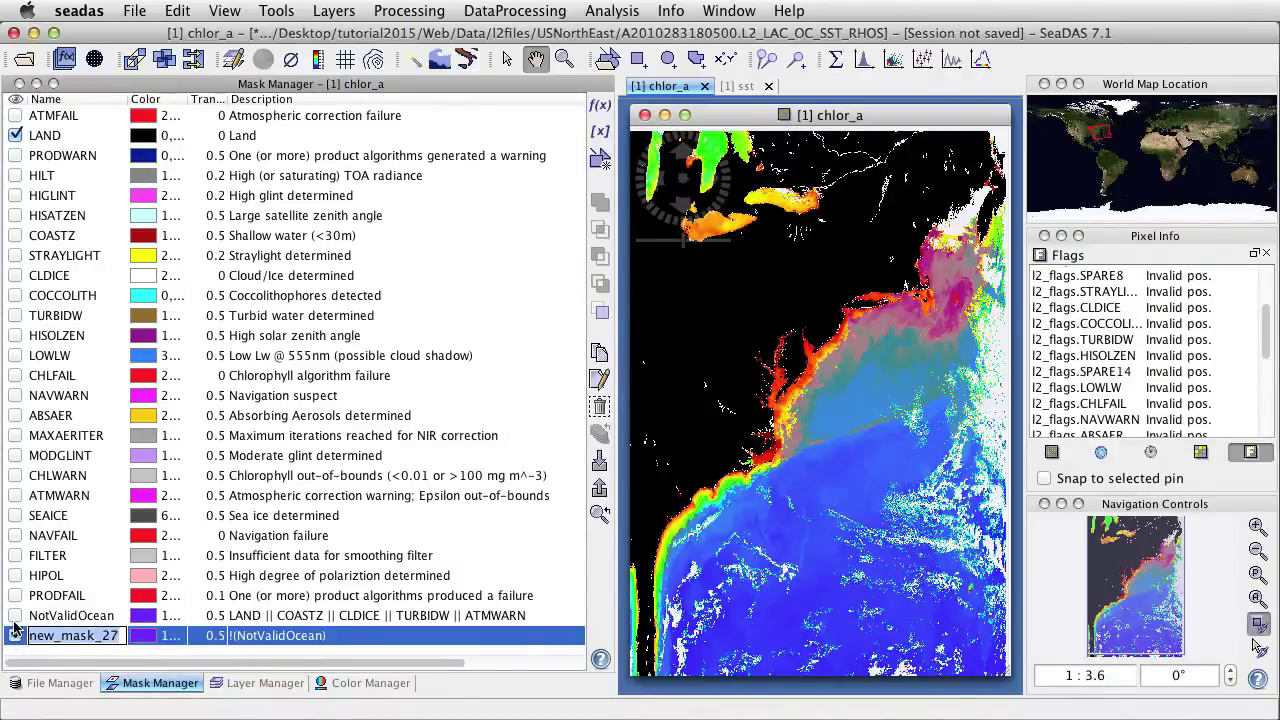
text(ValidO)
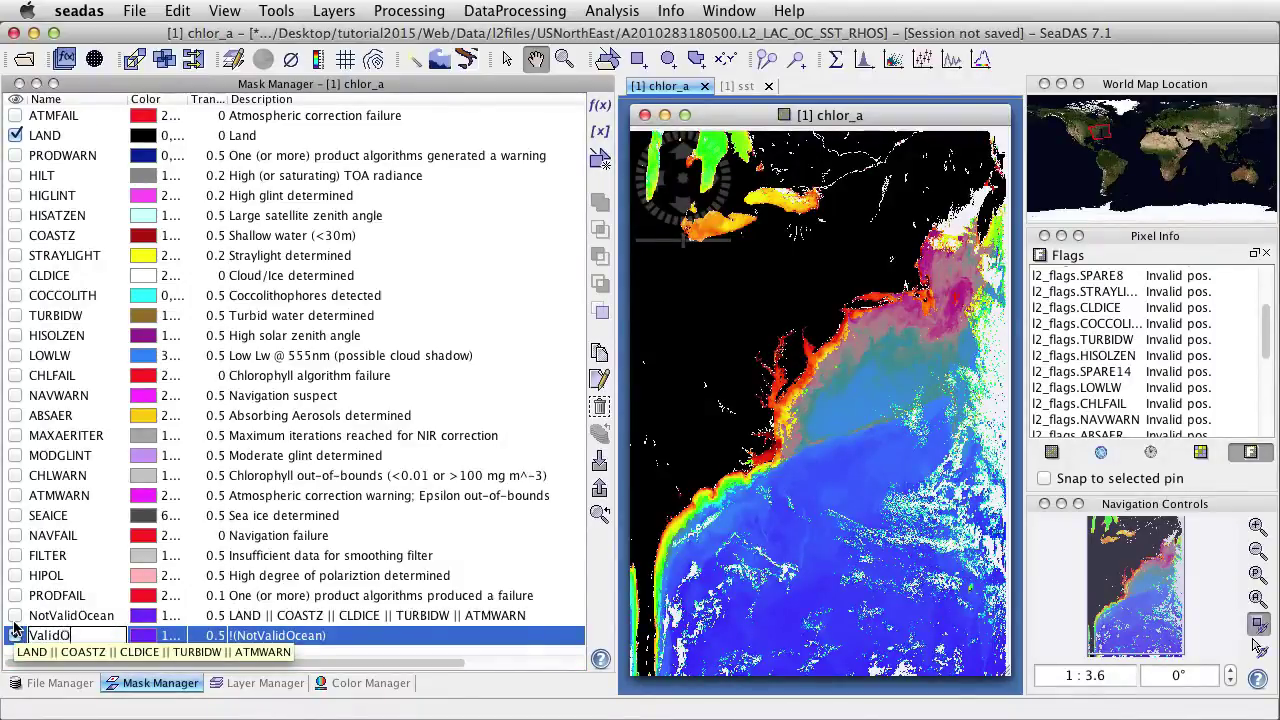
text(cean)
key(Return)
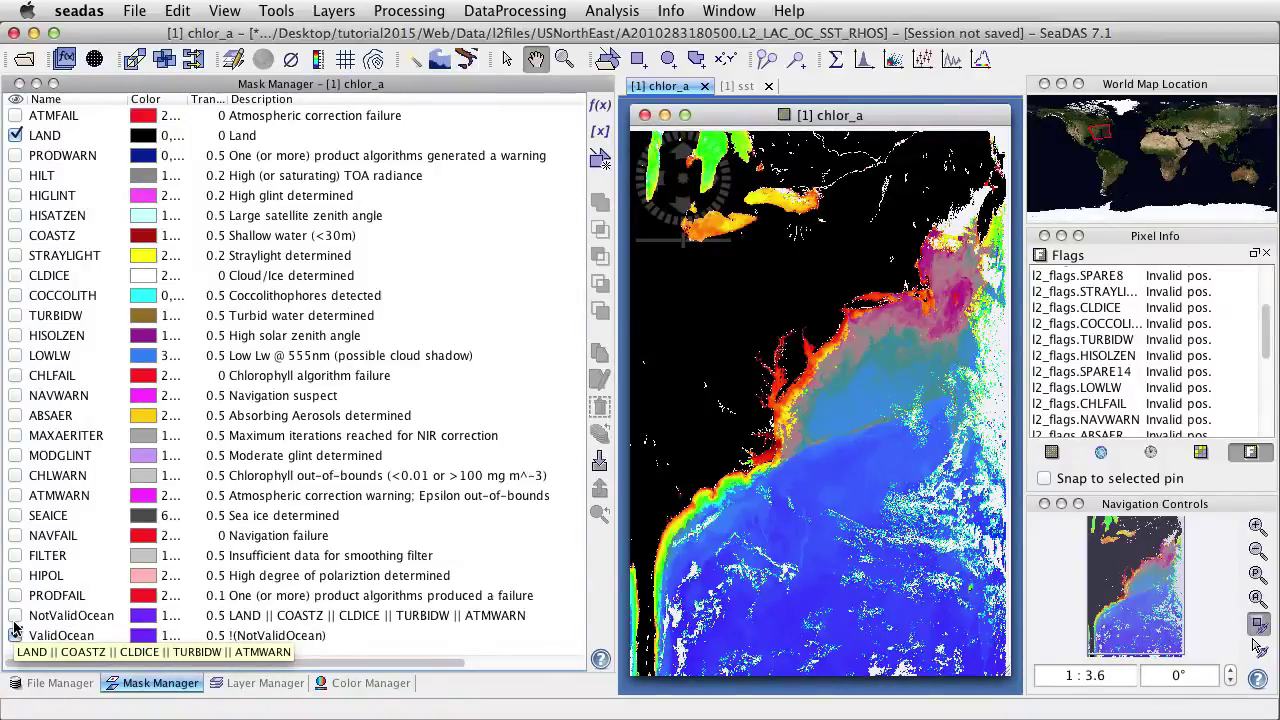
- Show the NotValidOcean mask instead of ValidOcean and change its color to gray
click(15, 631)
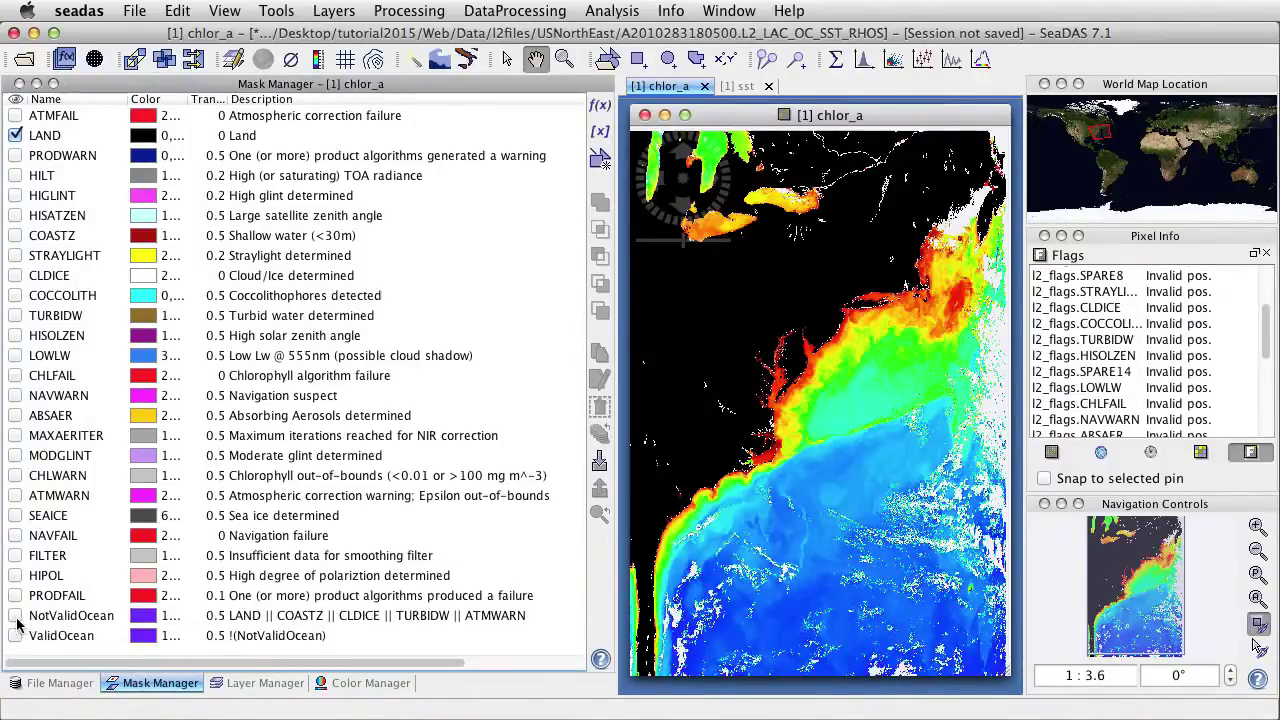
click(15, 616)
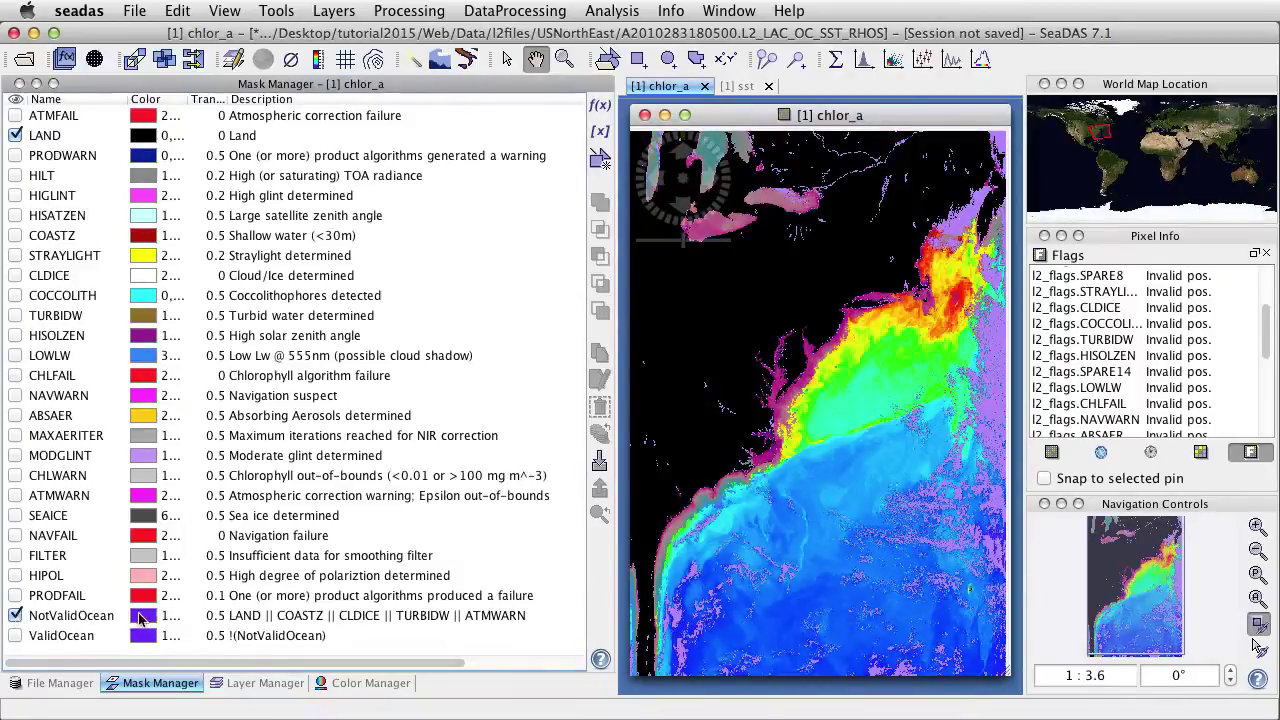
click(171, 619)
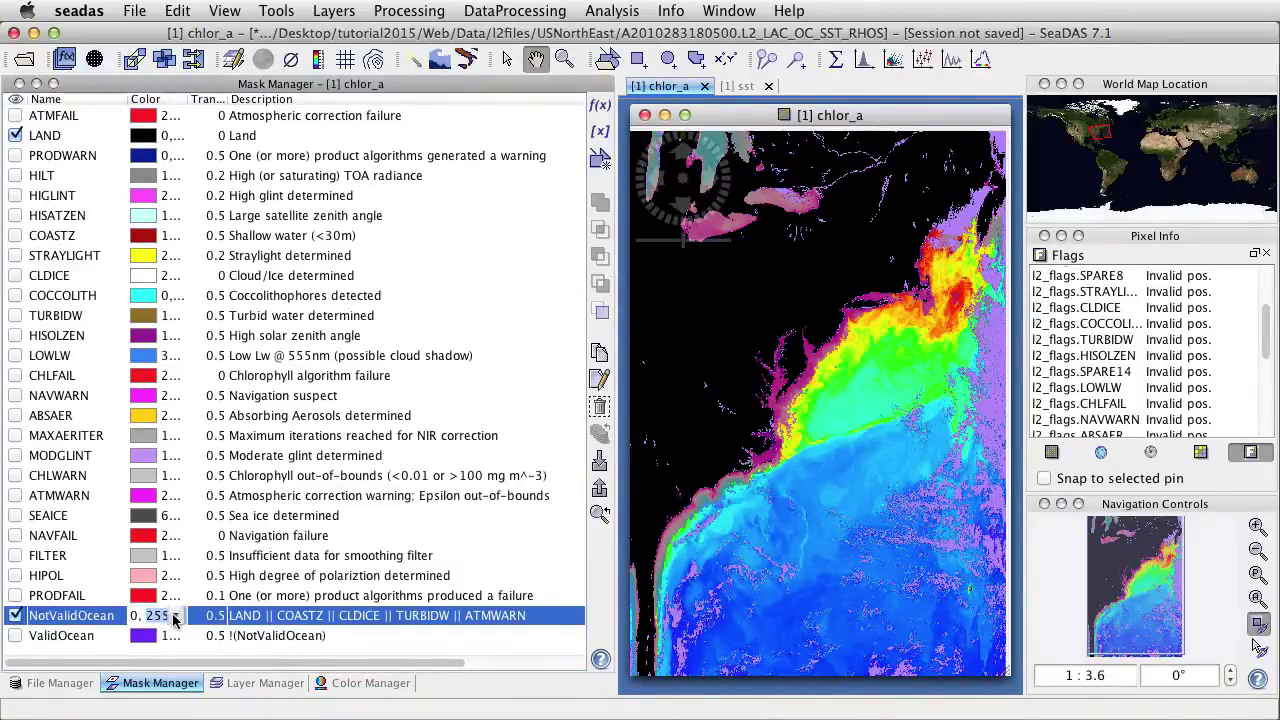
click(176, 617)
click(264, 658)
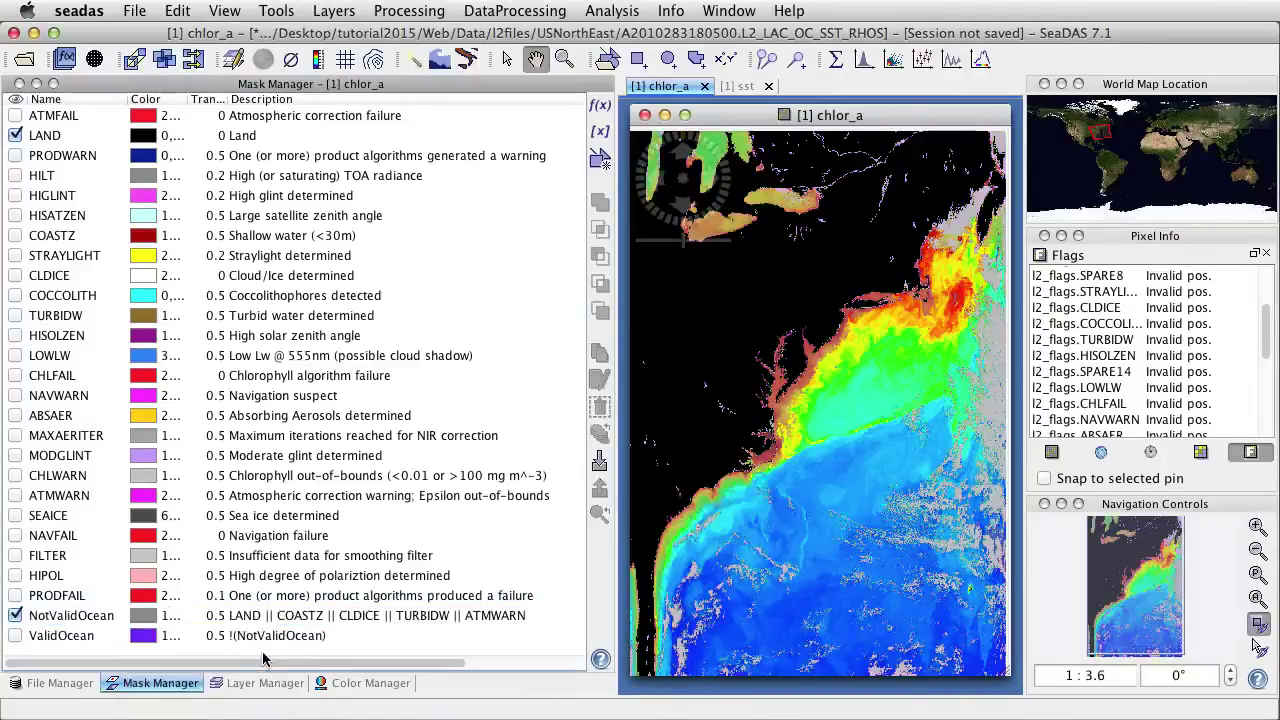
- Set the NotValidOcean mask's transparency to 0 and hide the LAND mask
click(212, 615)
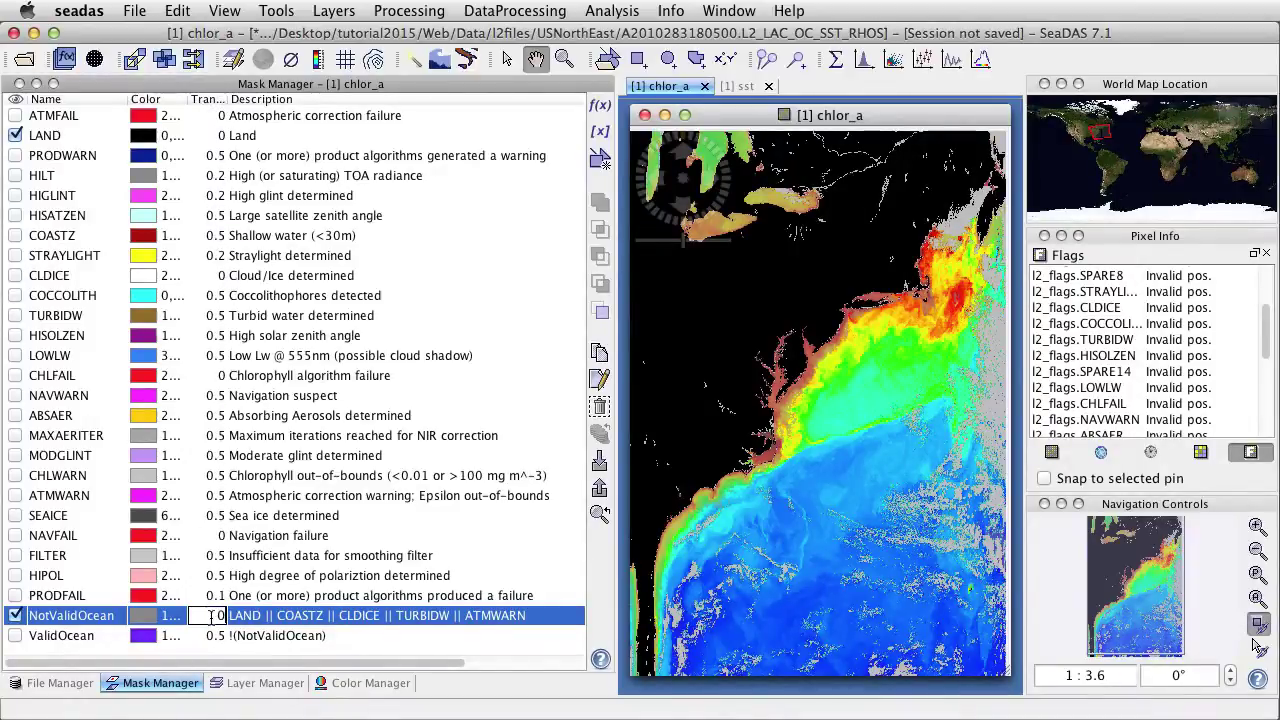
key(Return)
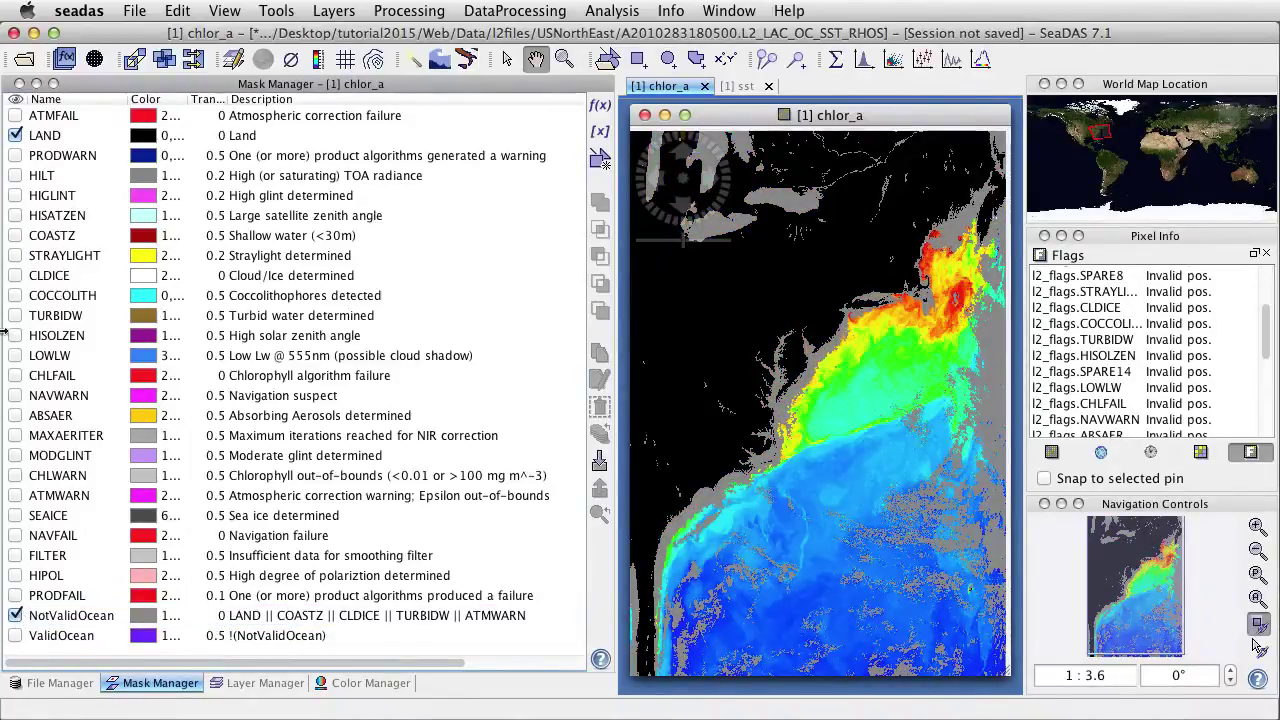
click(15, 135)
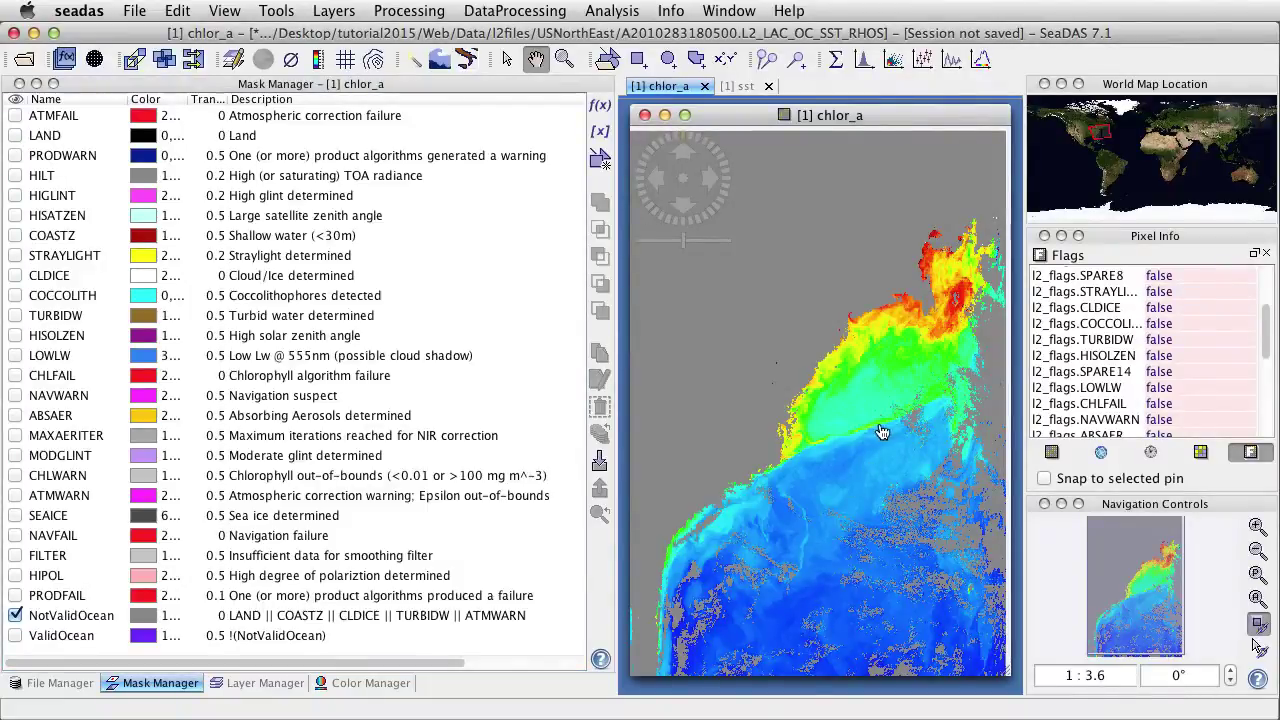
- Show the LAND mask and create a new band maths mask with the expression sst >= 25
click(15, 135)
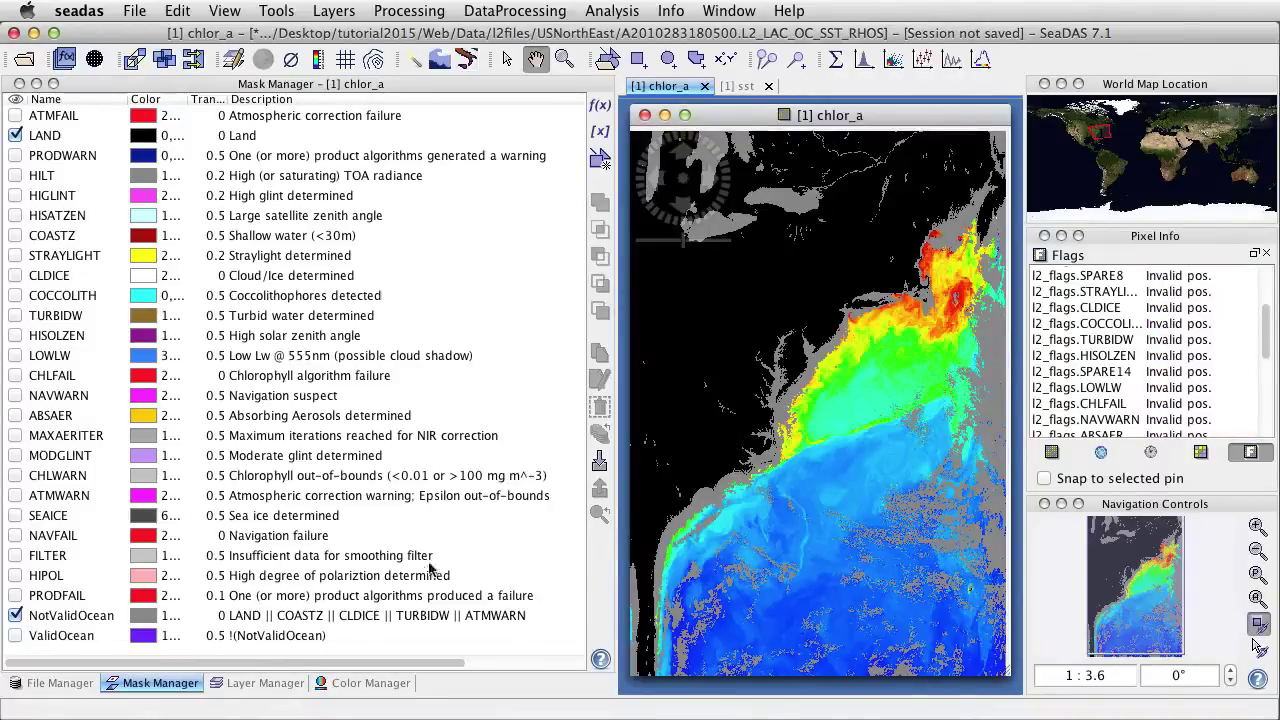
click(599, 107)
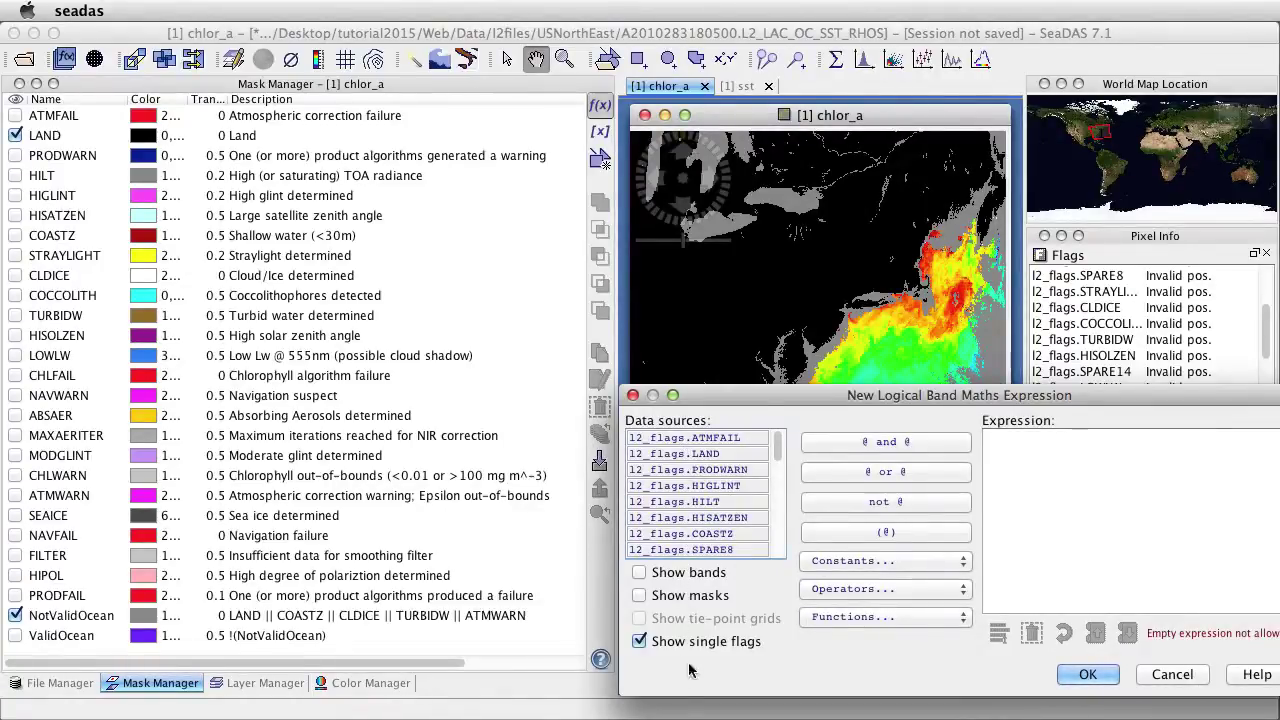
click(639, 641)
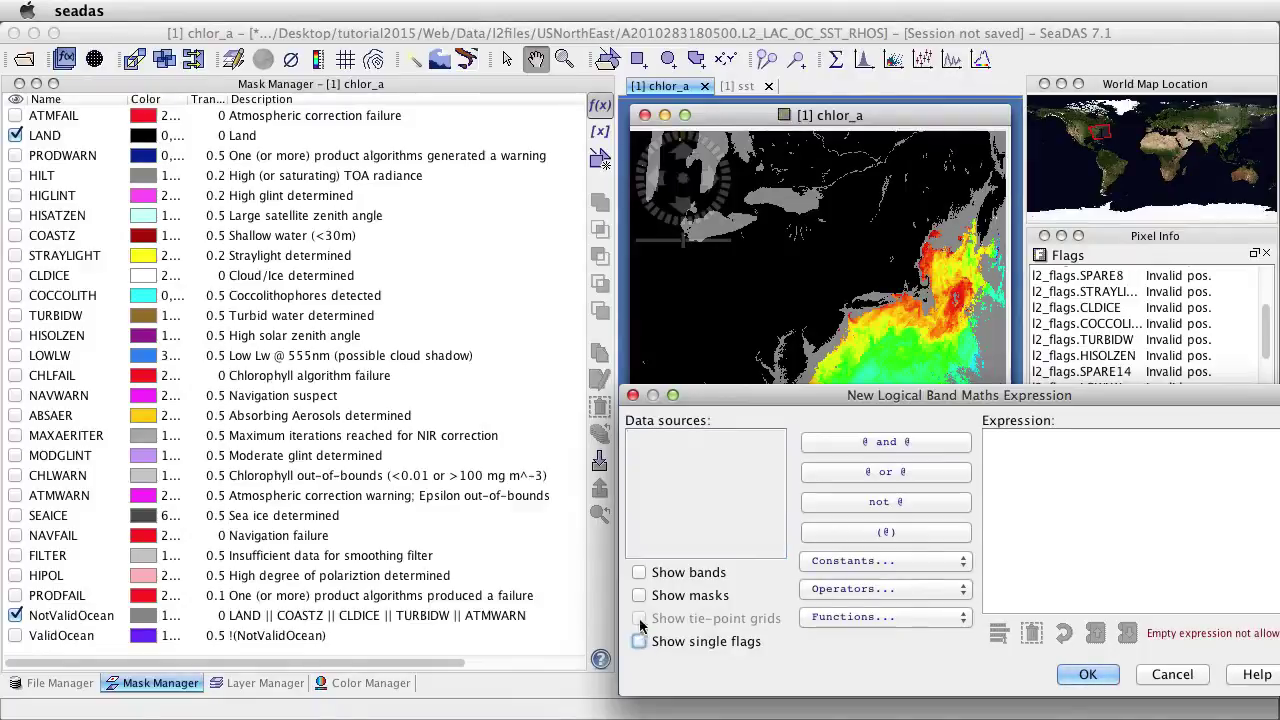
click(639, 572)
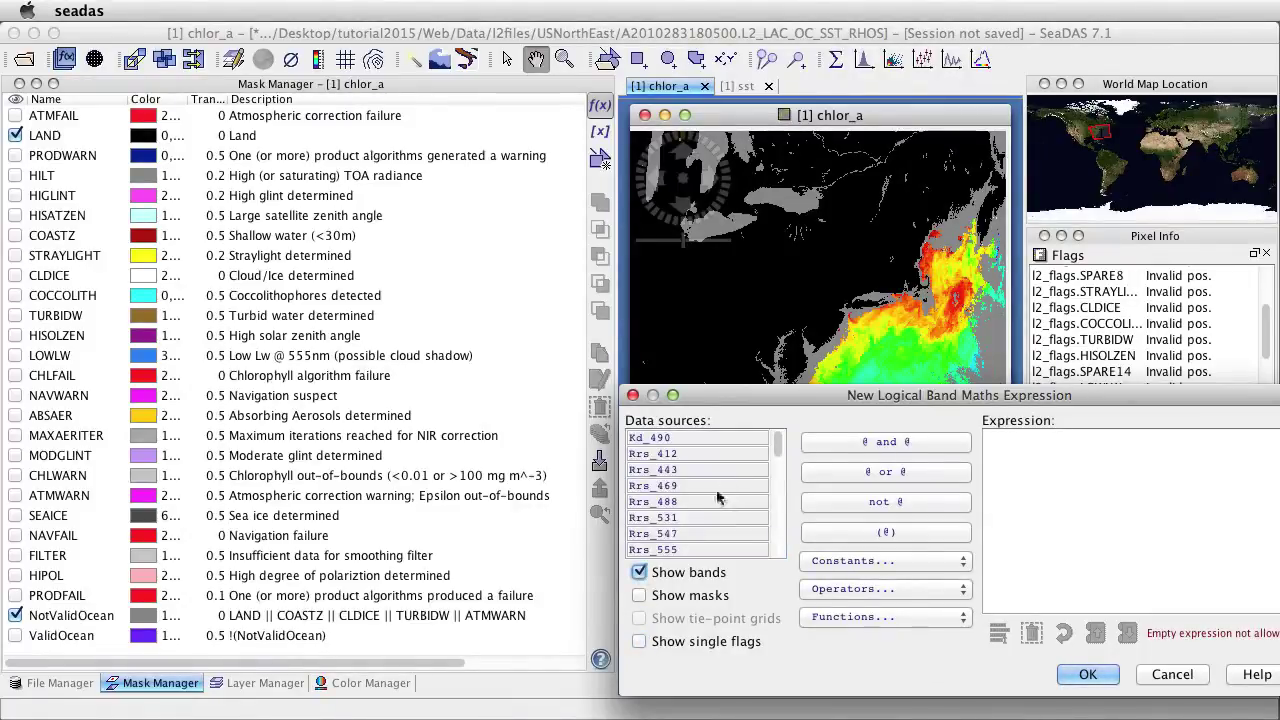
drag(775, 447, 768, 508)
double_click(677, 482)
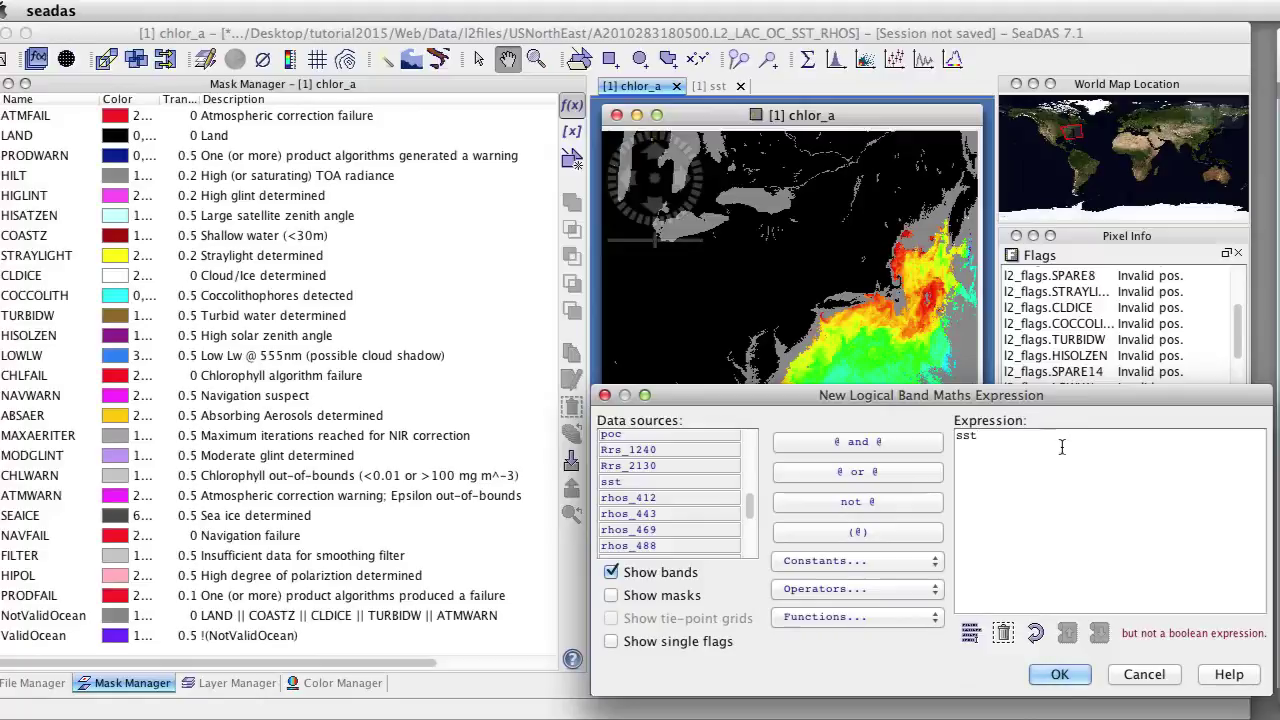
text(>)
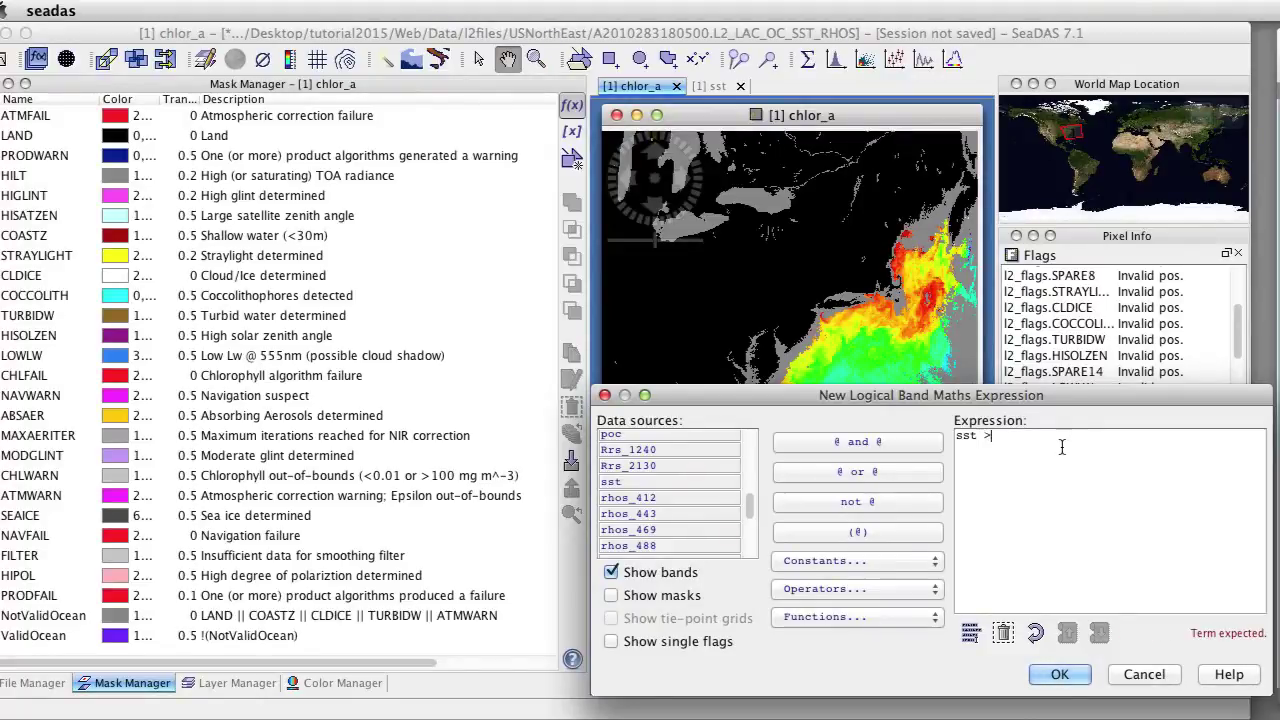
text(= 25)
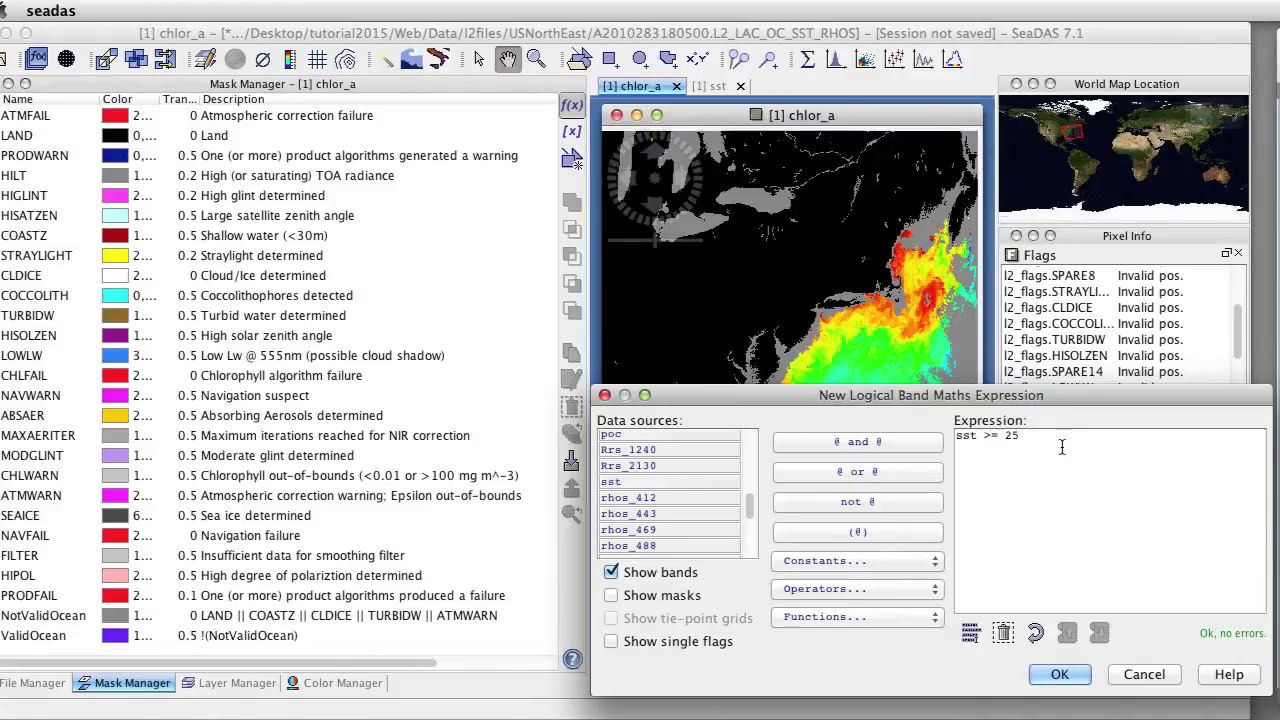
click(1059, 676)
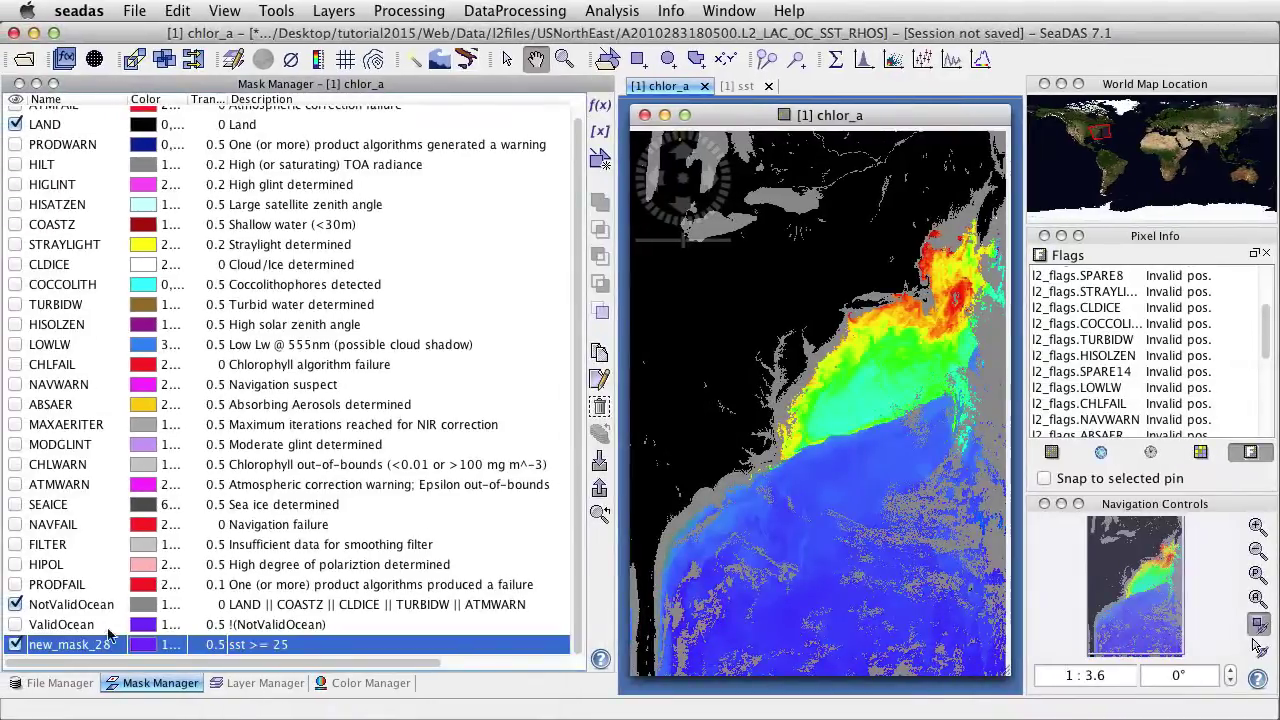
- Toggle the visibility of the sst >= 25 mask to examine which ocean pixels it covers
click(15, 604)
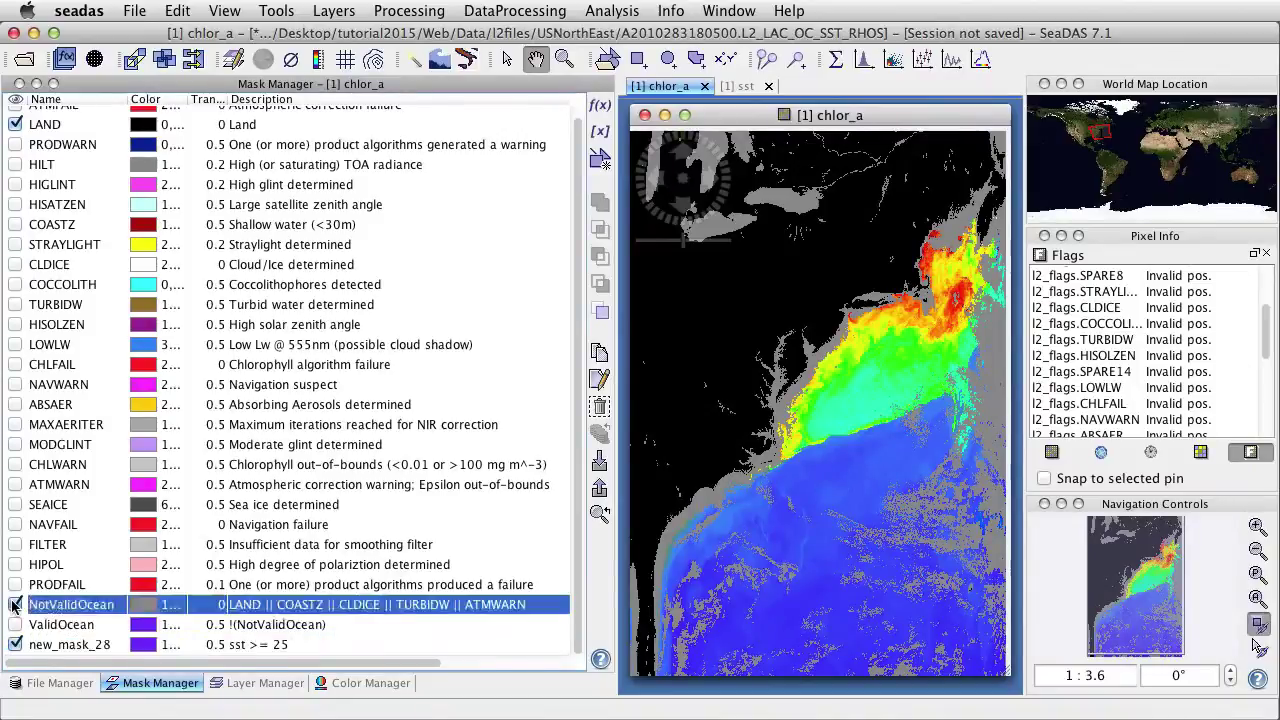
click(15, 604)
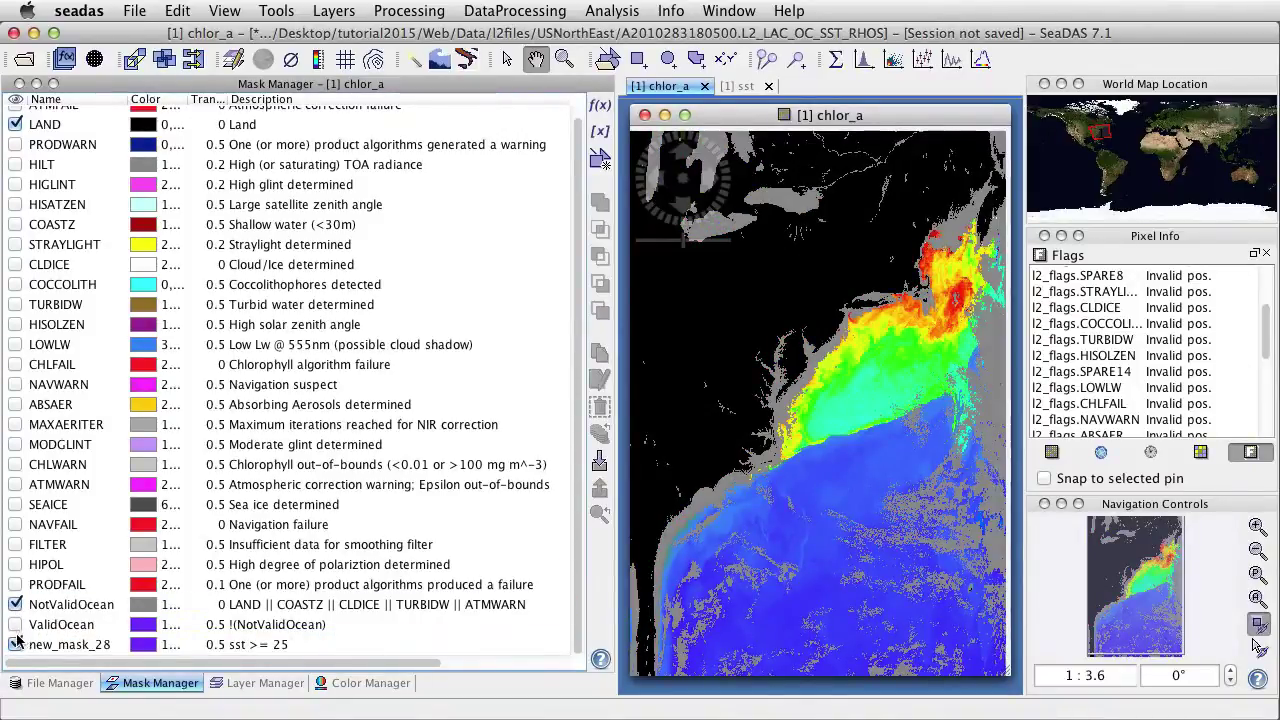
click(15, 644)
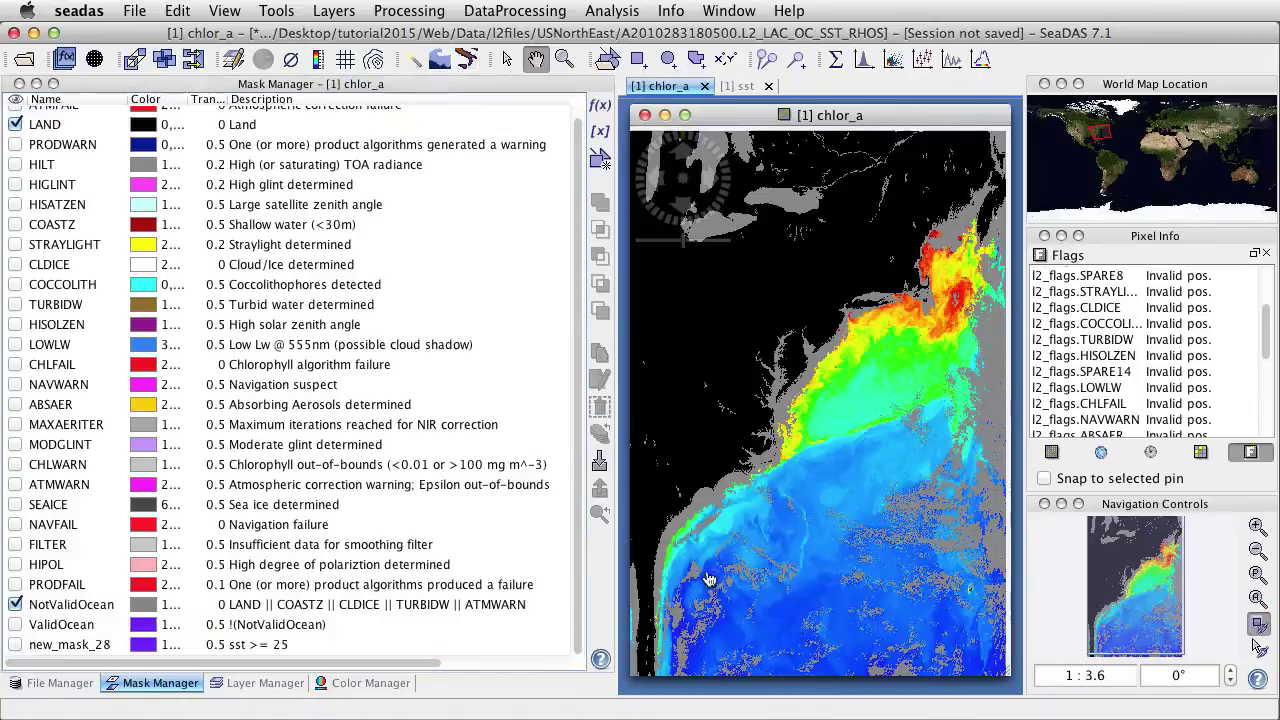
click(15, 644)
click(15, 644)
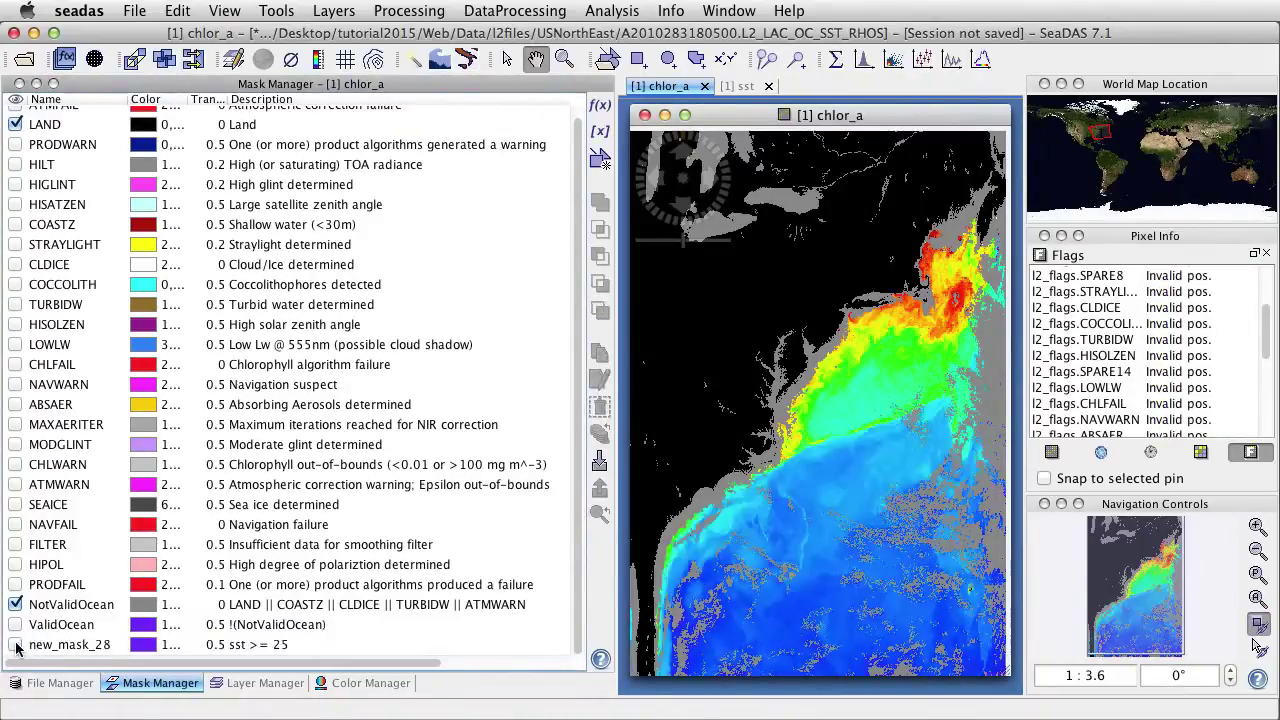
click(15, 644)
click(15, 644)
click(15, 644)
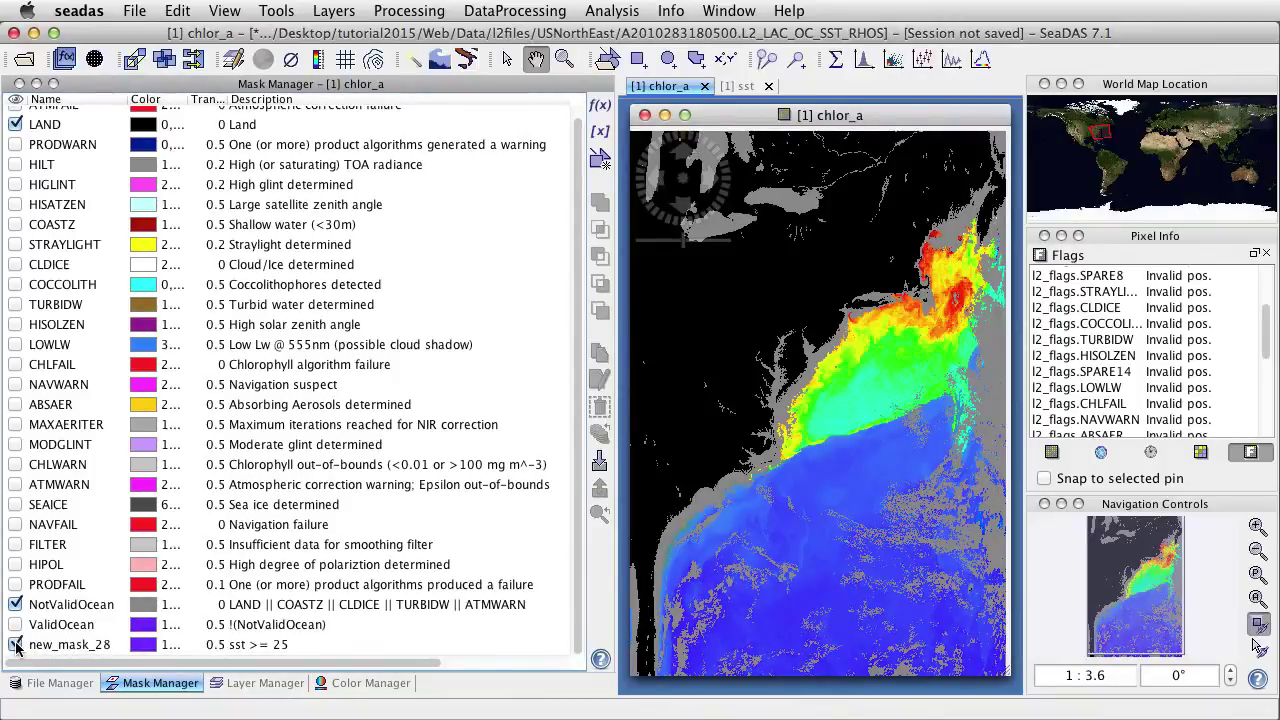
click(15, 644)
click(15, 644)
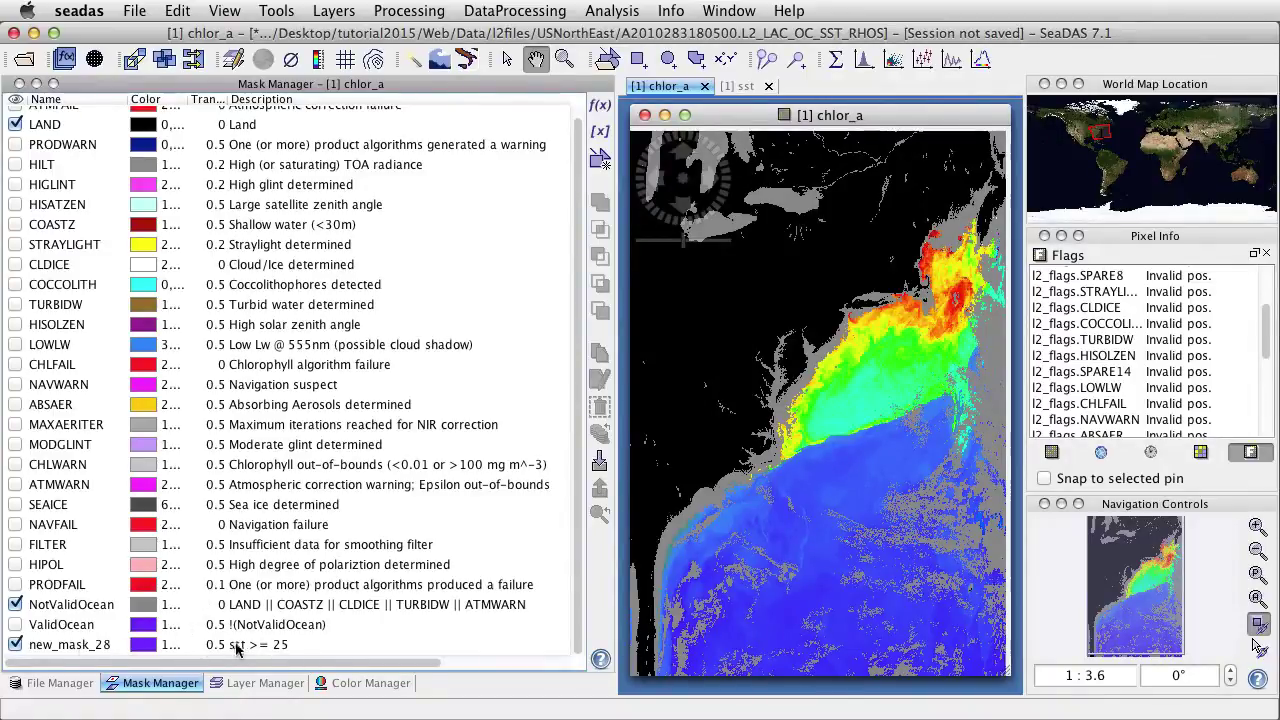
- Extend the new mask's expression to sst >= 25 and ValidOcean
click(58, 646)
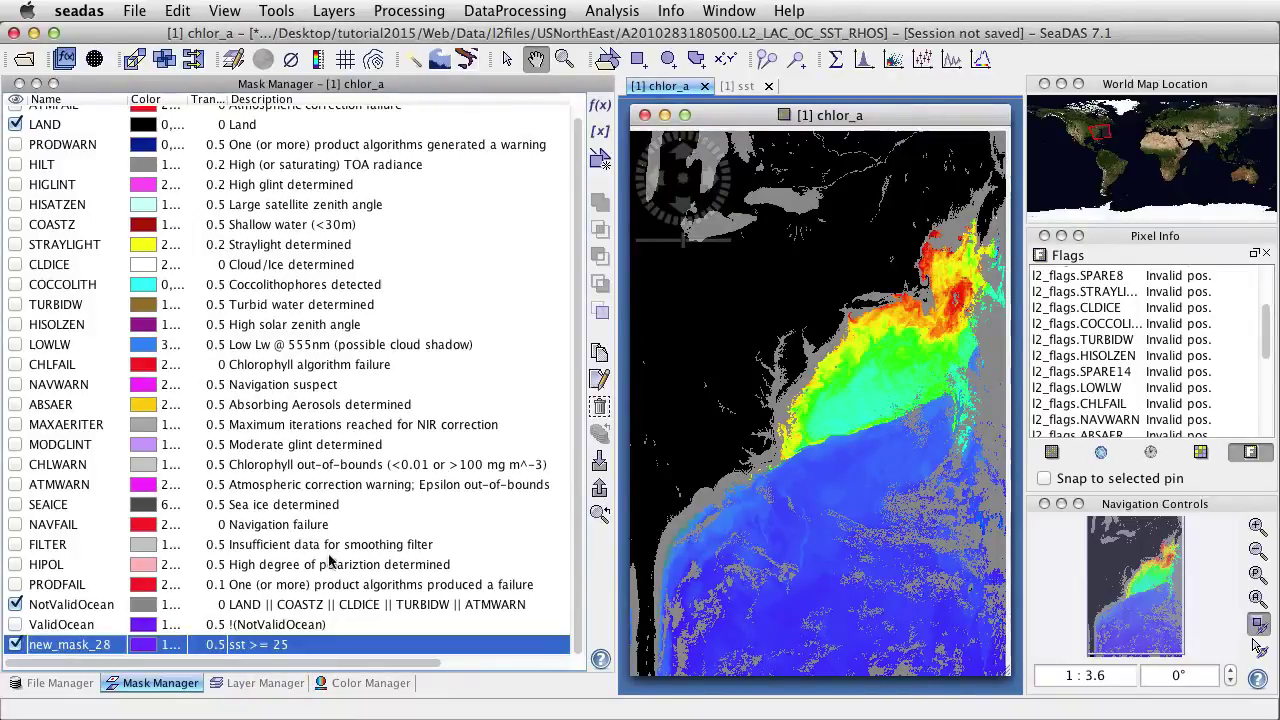
click(599, 382)
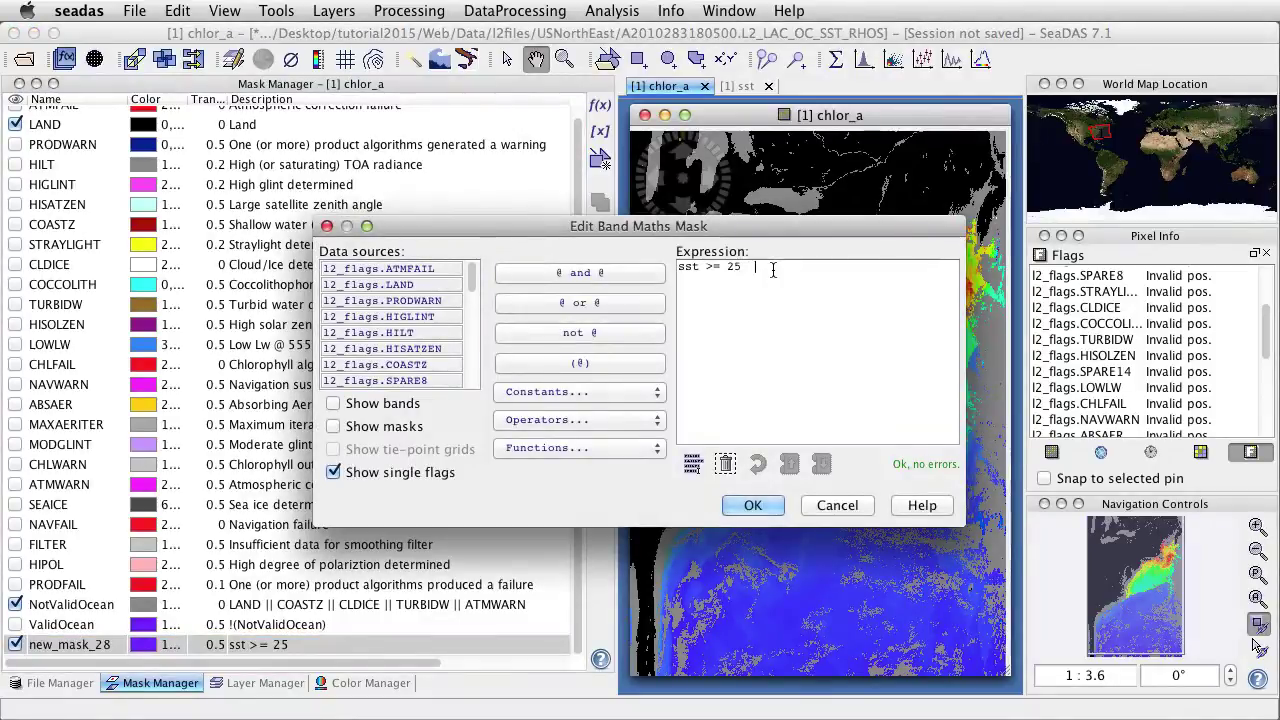
text(and)
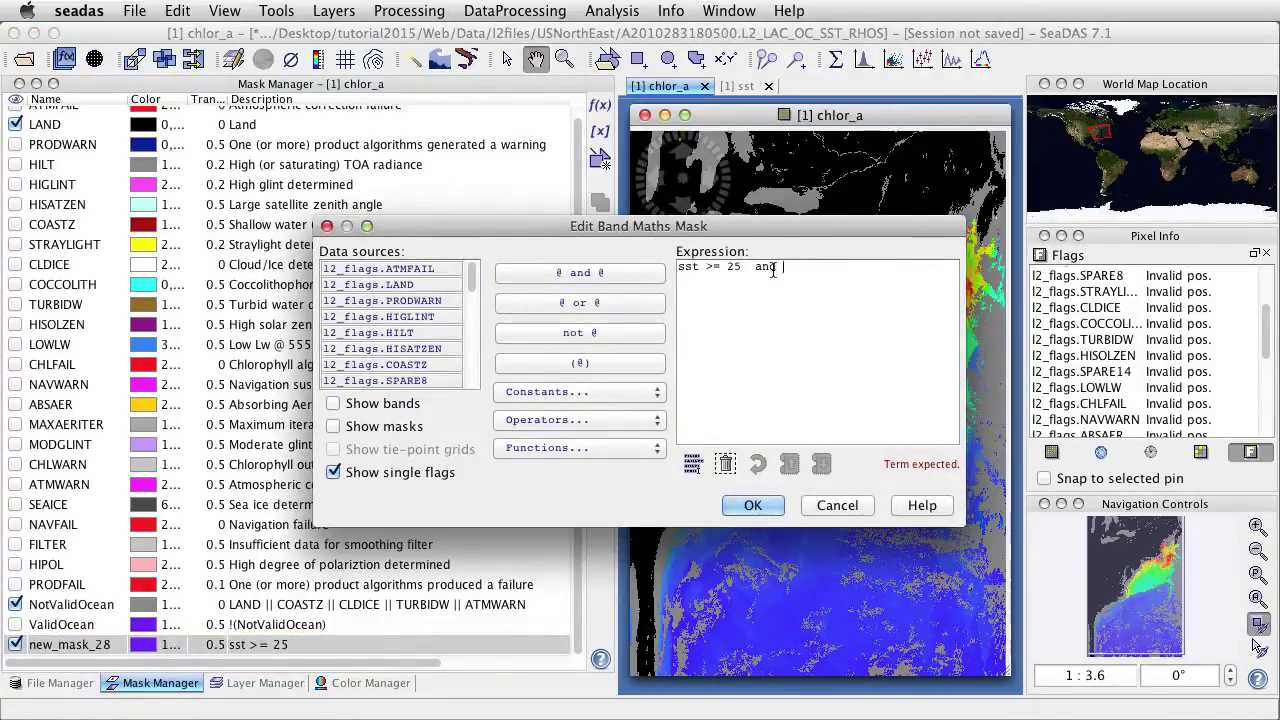
click(334, 427)
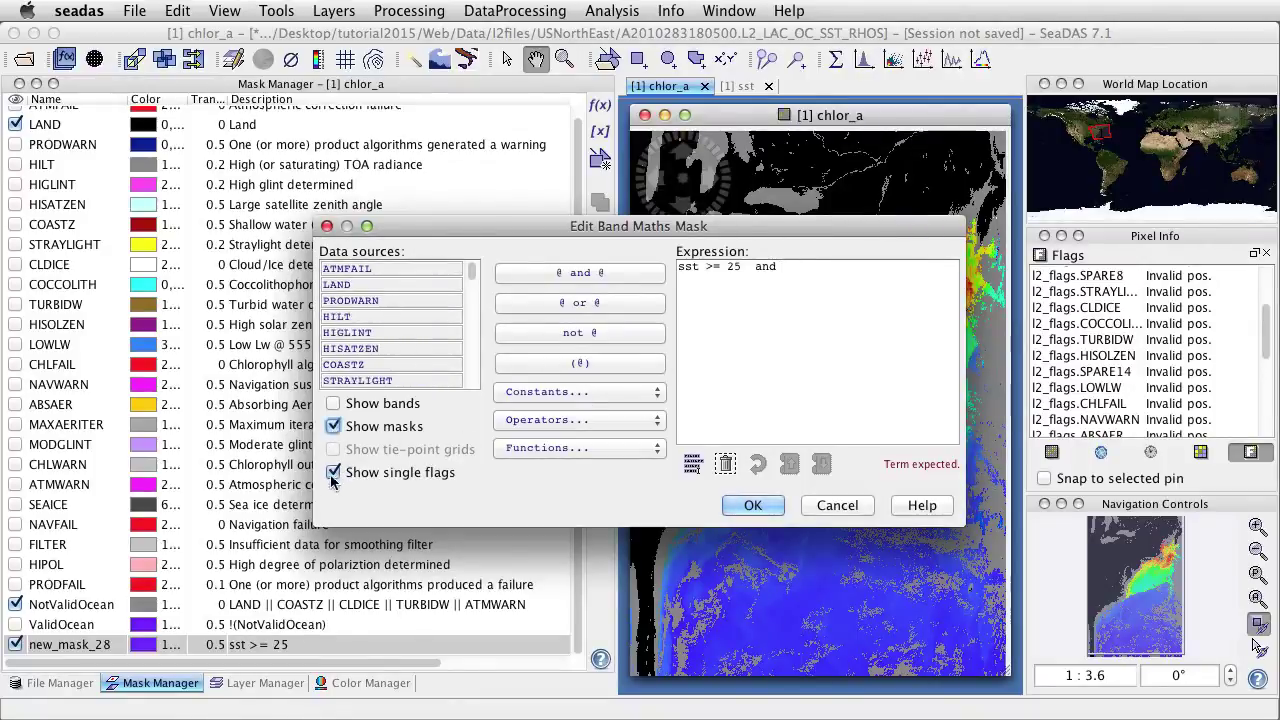
click(333, 469)
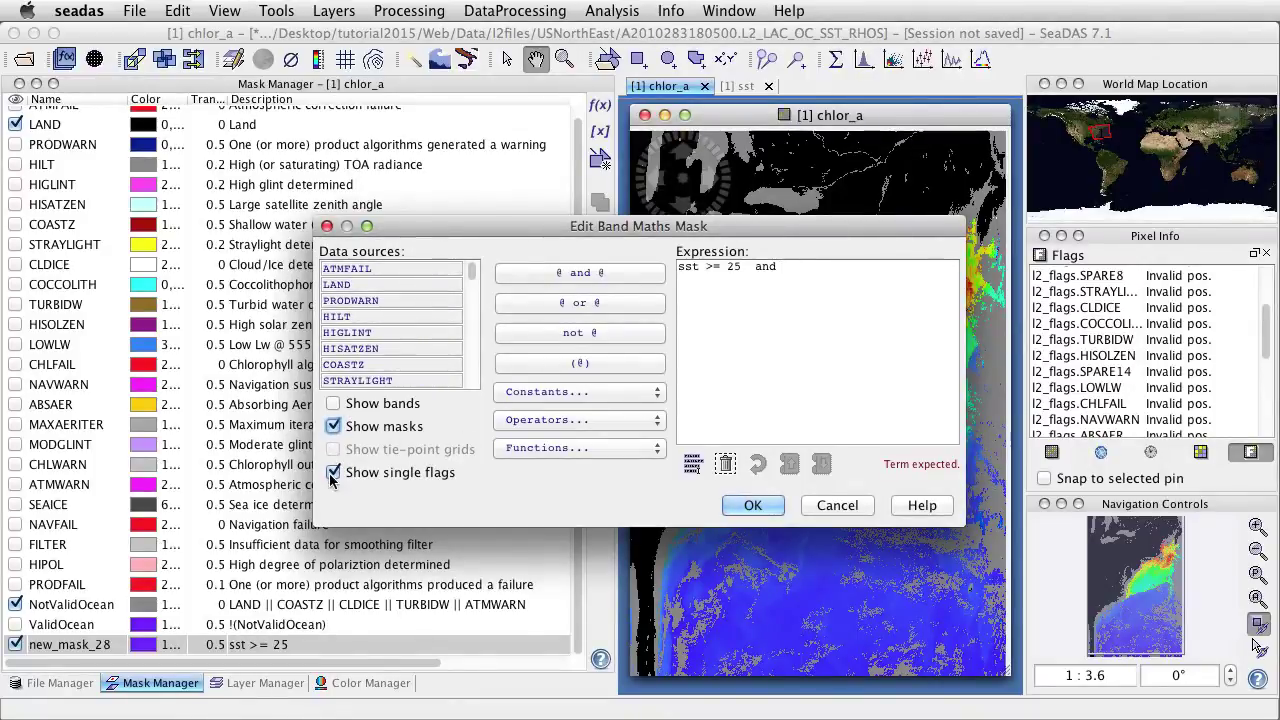
click(333, 469)
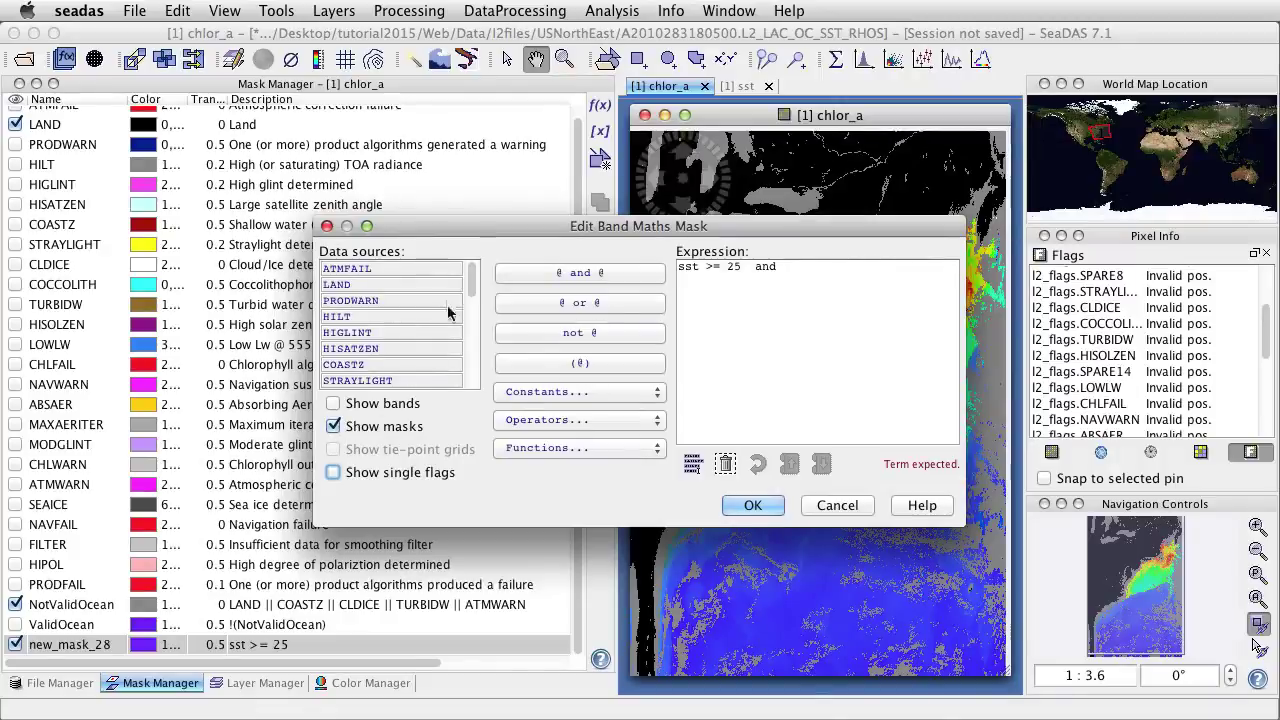
drag(472, 283, 472, 378)
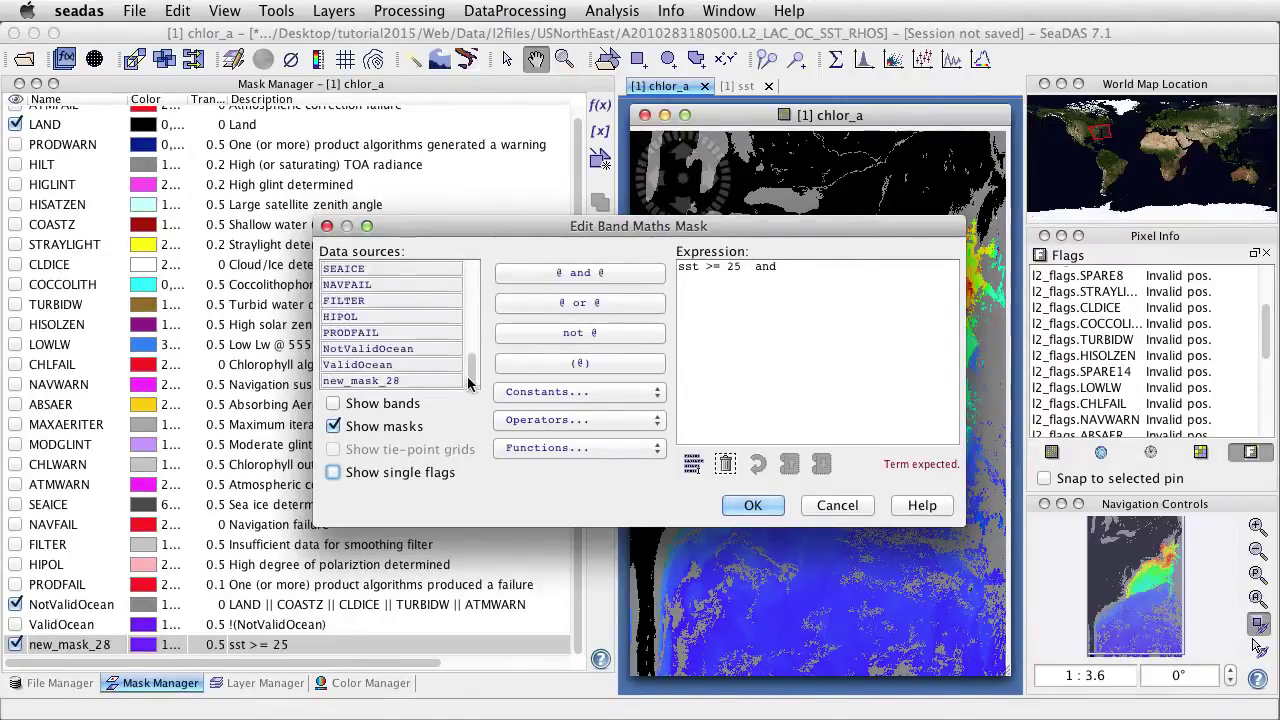
double_click(370, 365)
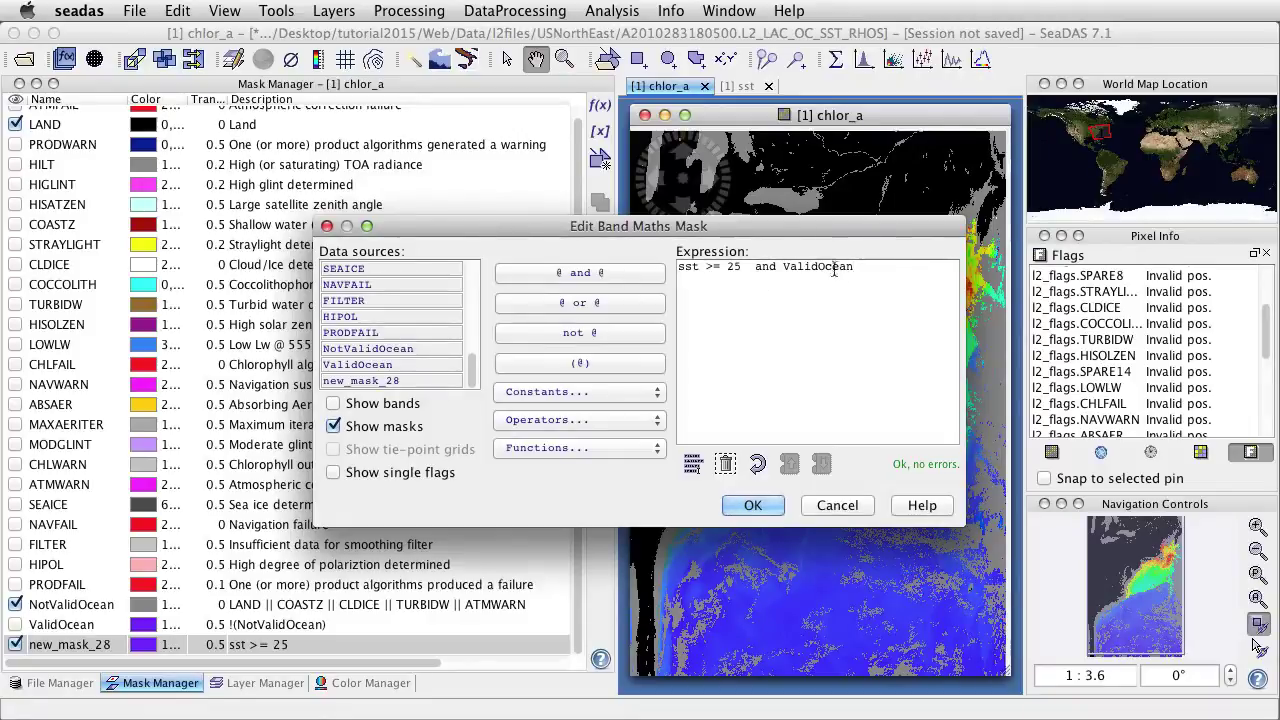
click(753, 506)
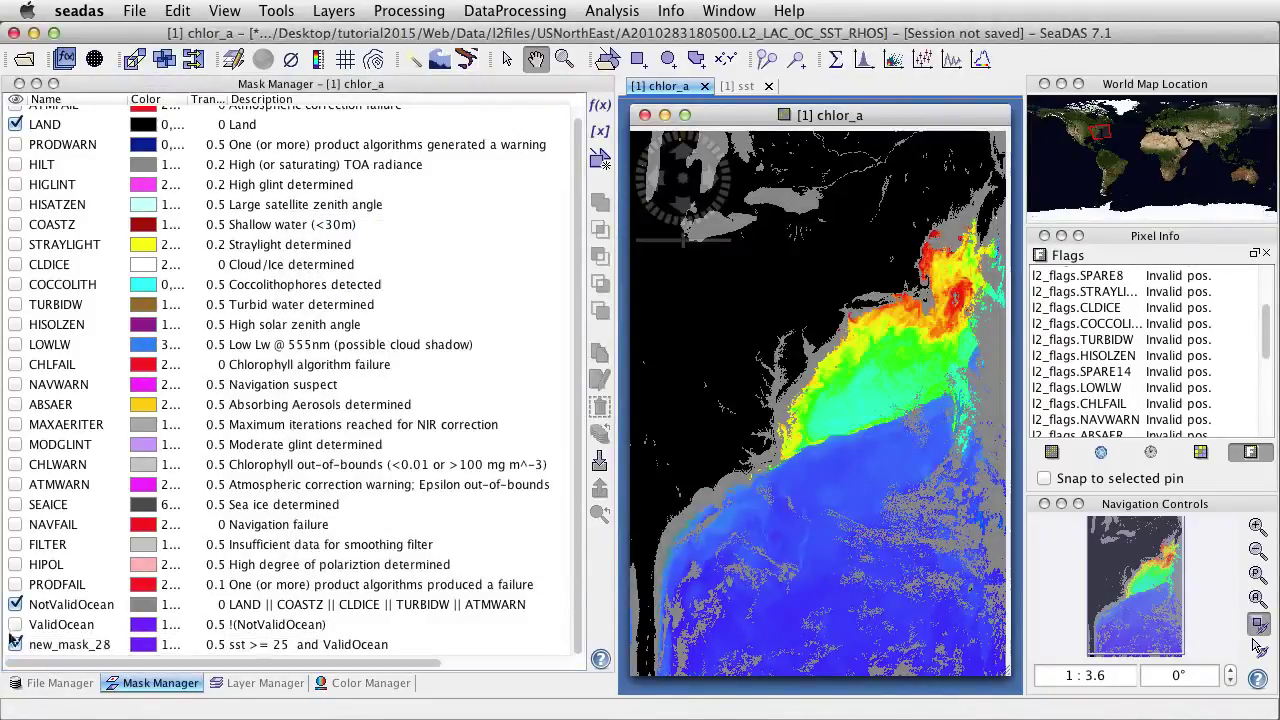
- Rename the sst >= 25 and ValidOcean mask as GulfStream
click(72, 646)
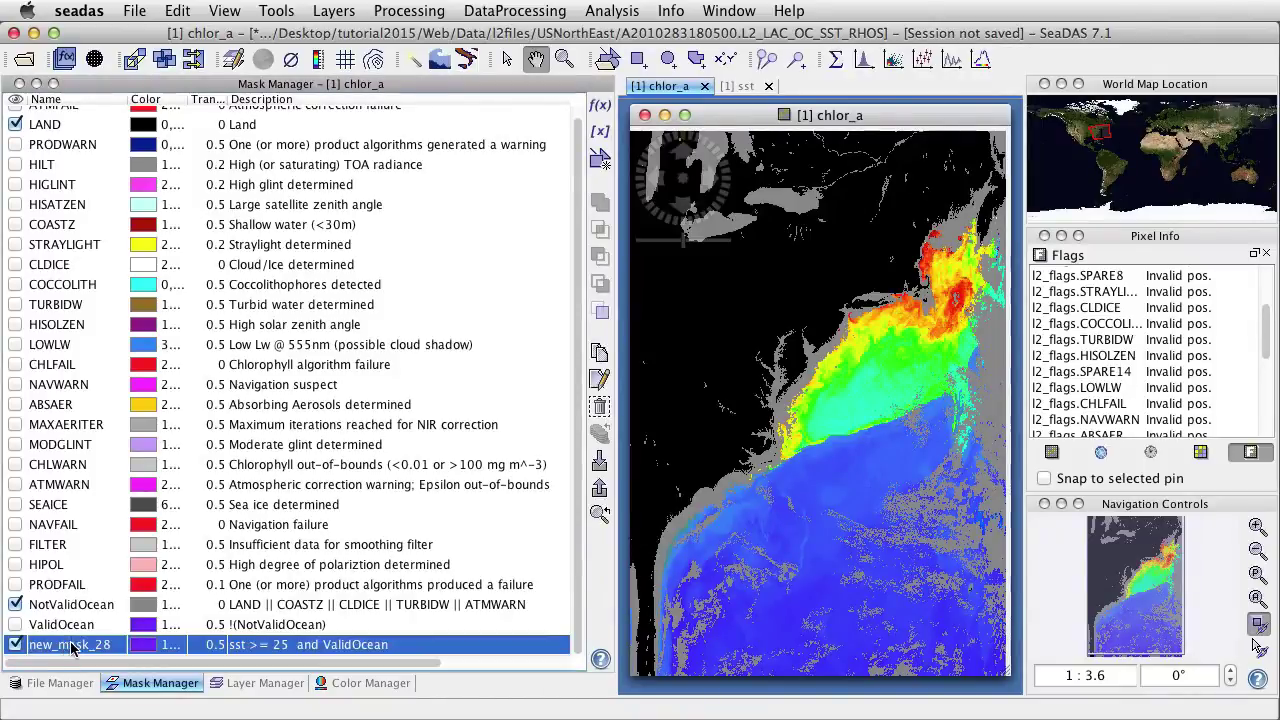
double_click(72, 646)
text(G)
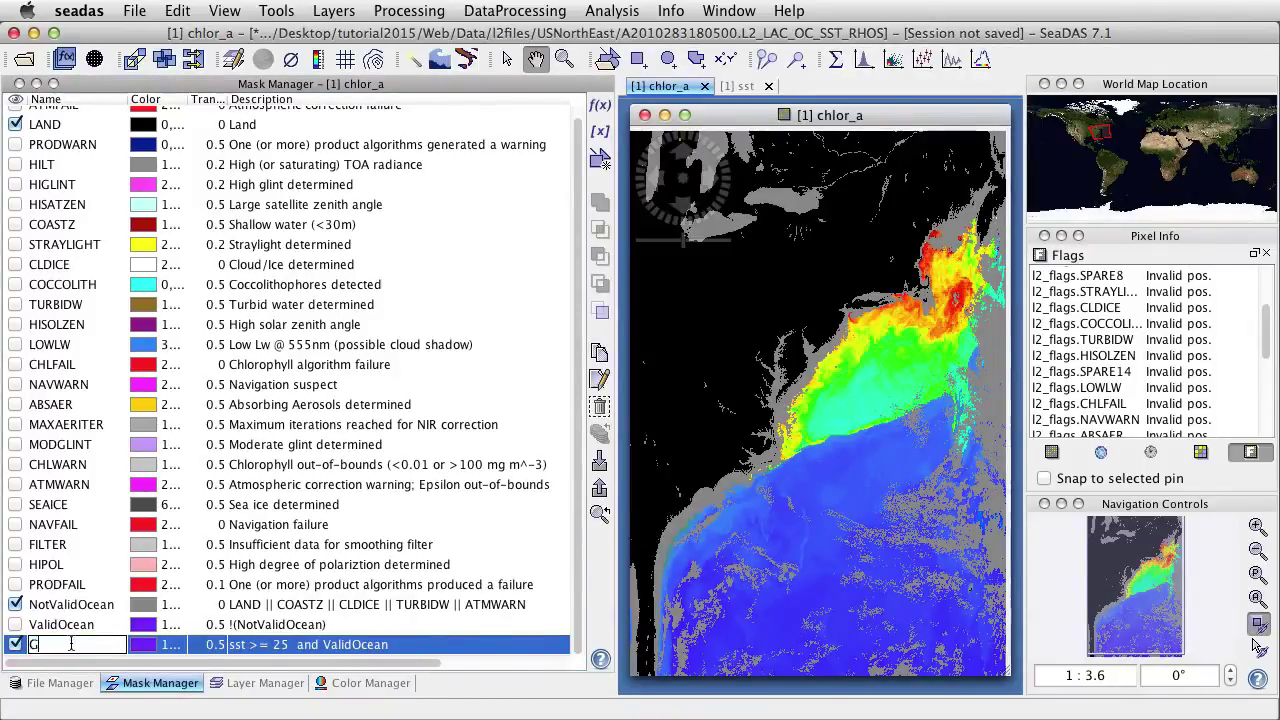
text(ulfStream)
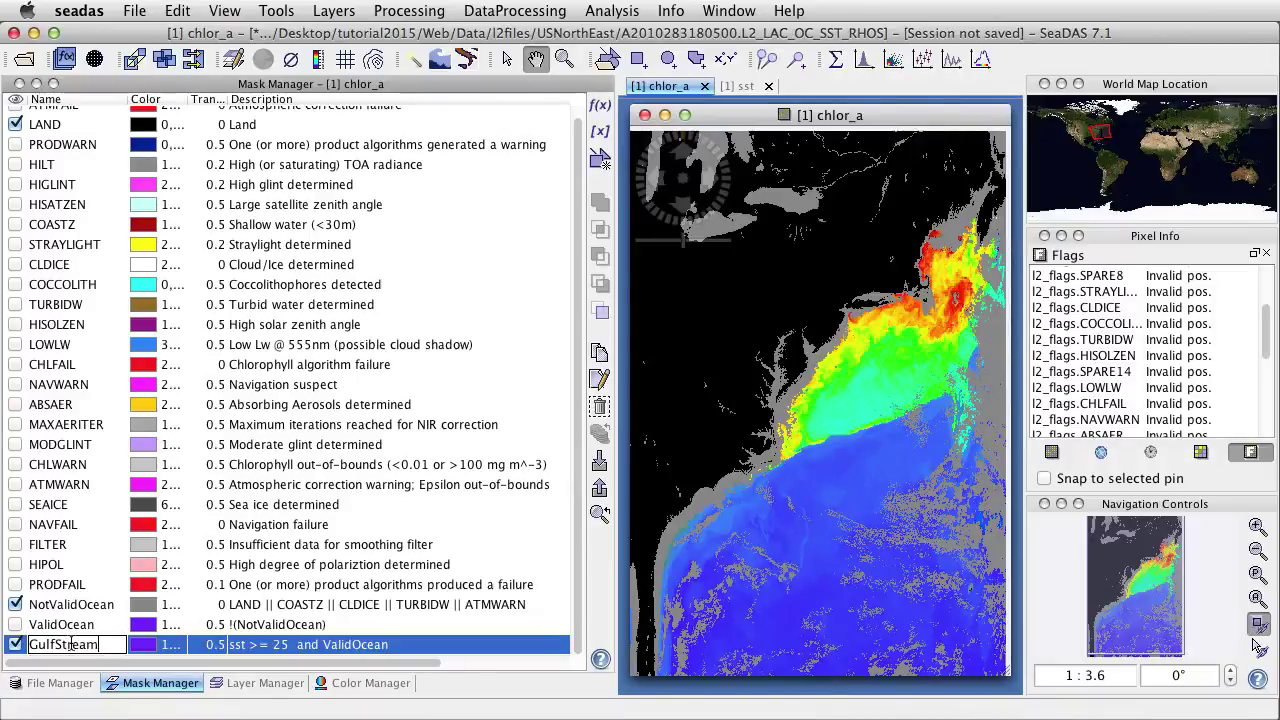
key(Return)
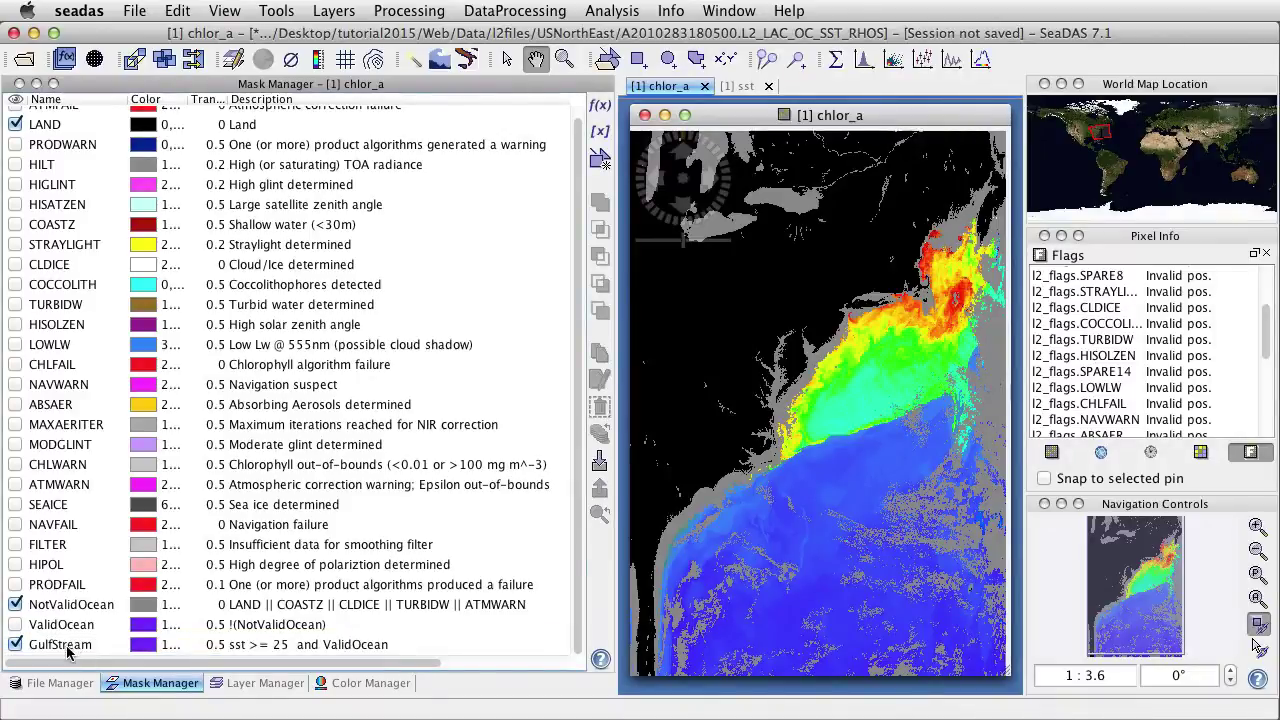
- Toggle the GulfStream mask on and off to check its coverage, leaving it hidden
click(68, 646)
click(15, 645)
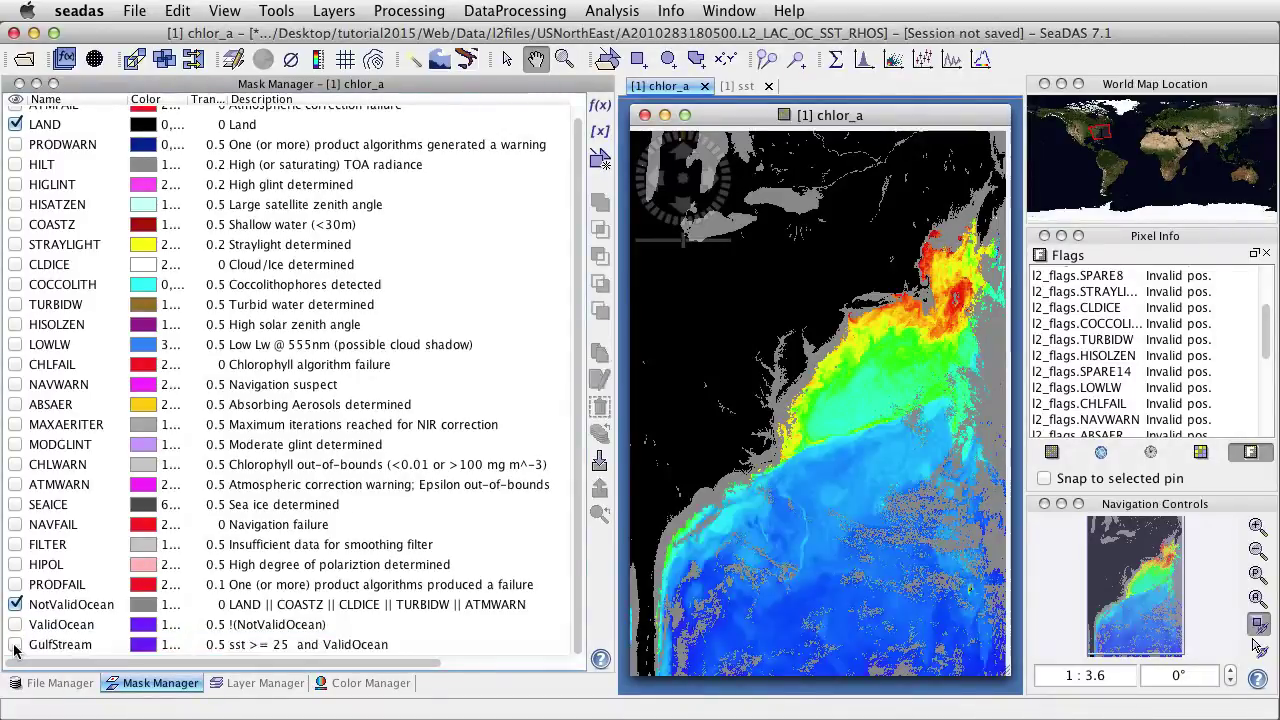
click(15, 645)
click(15, 645)
click(15, 645)
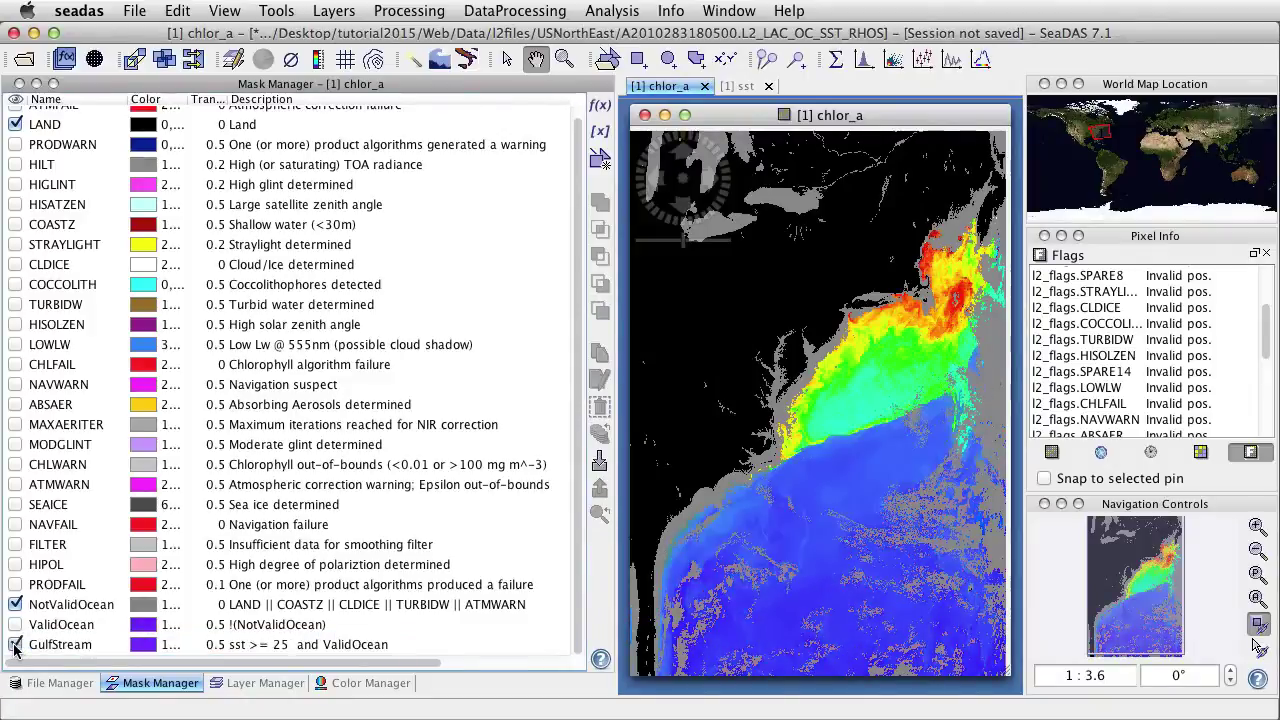
click(15, 645)
- Create the complement of the GulfStream mask and rename it as NotGulfStream
click(72, 646)
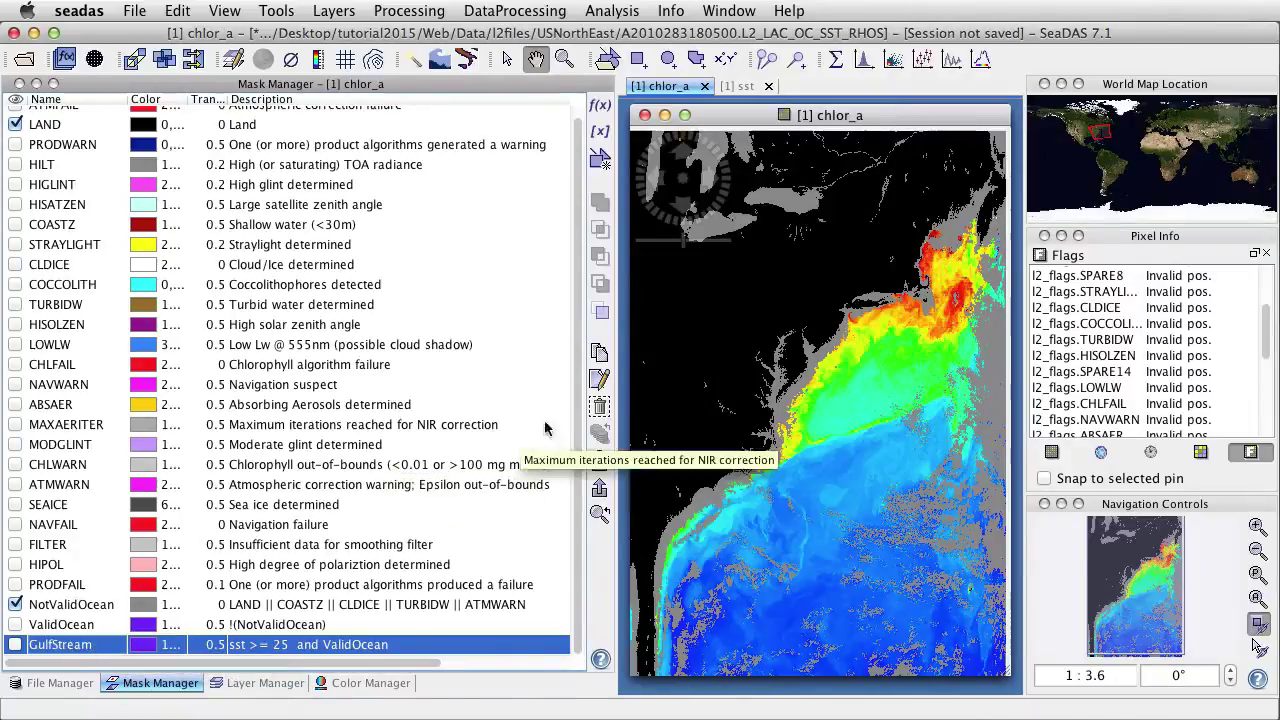
click(600, 316)
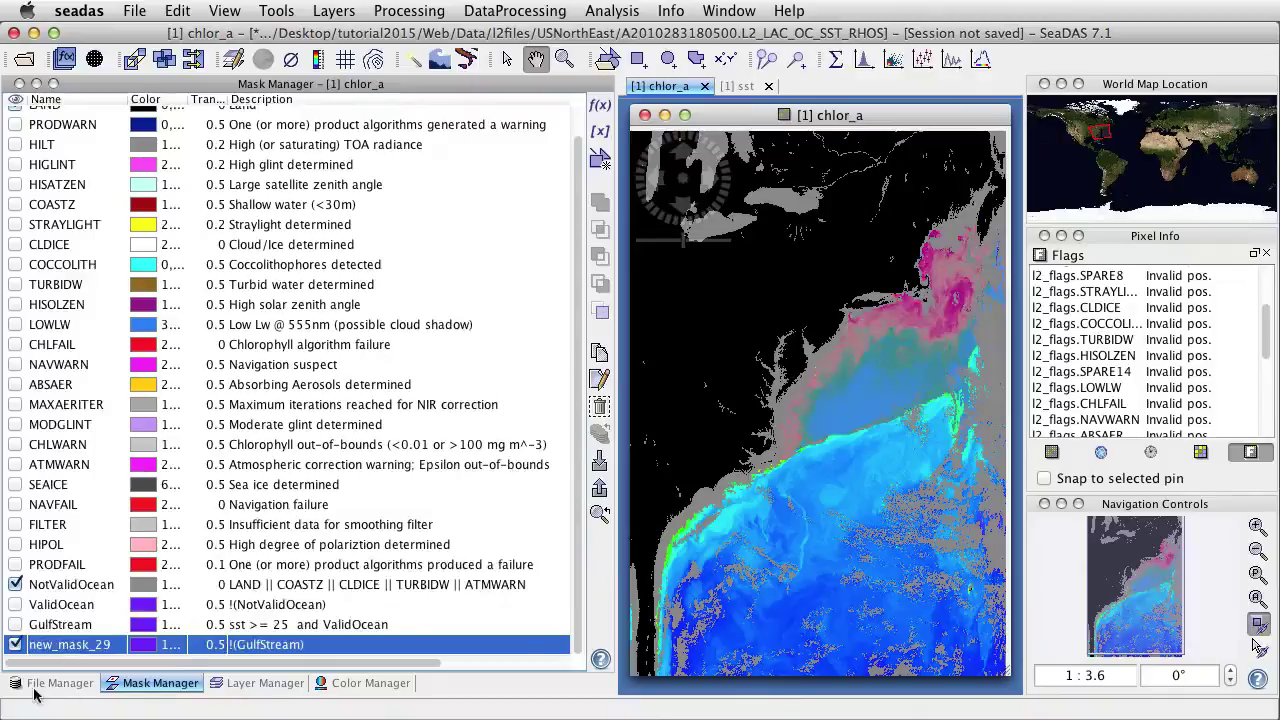
double_click(68, 646)
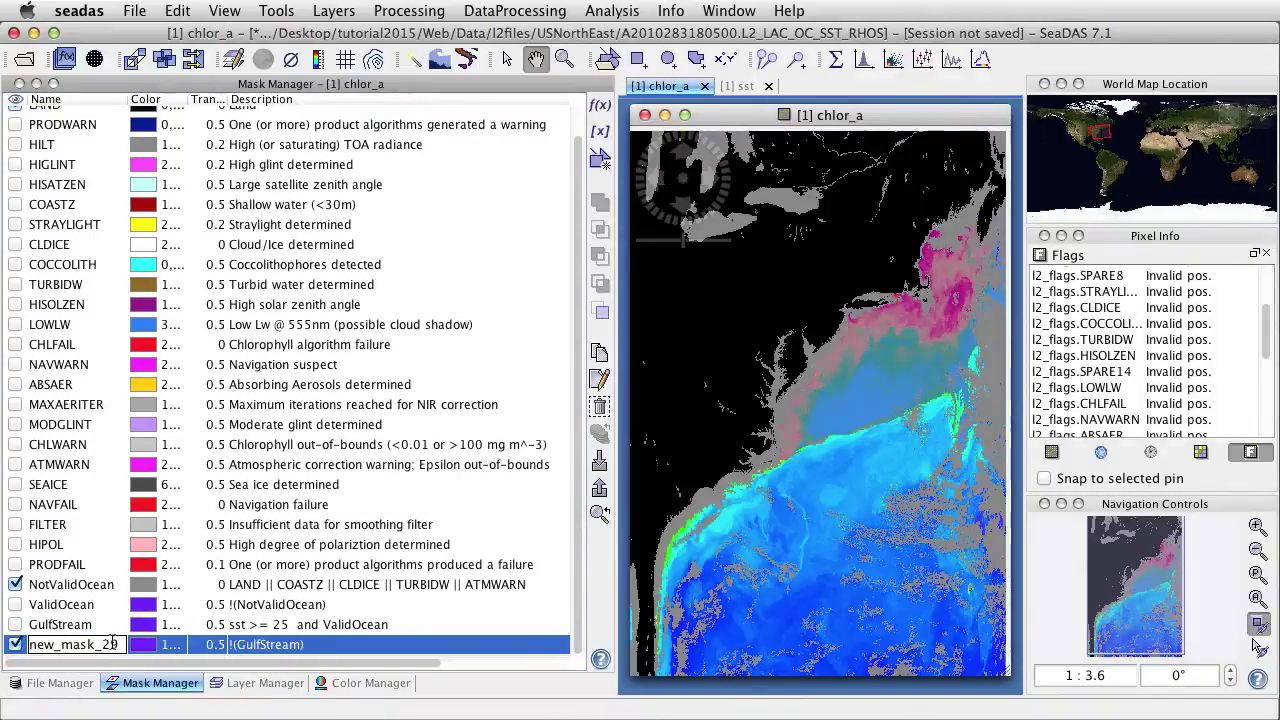
text(NotGulfS)
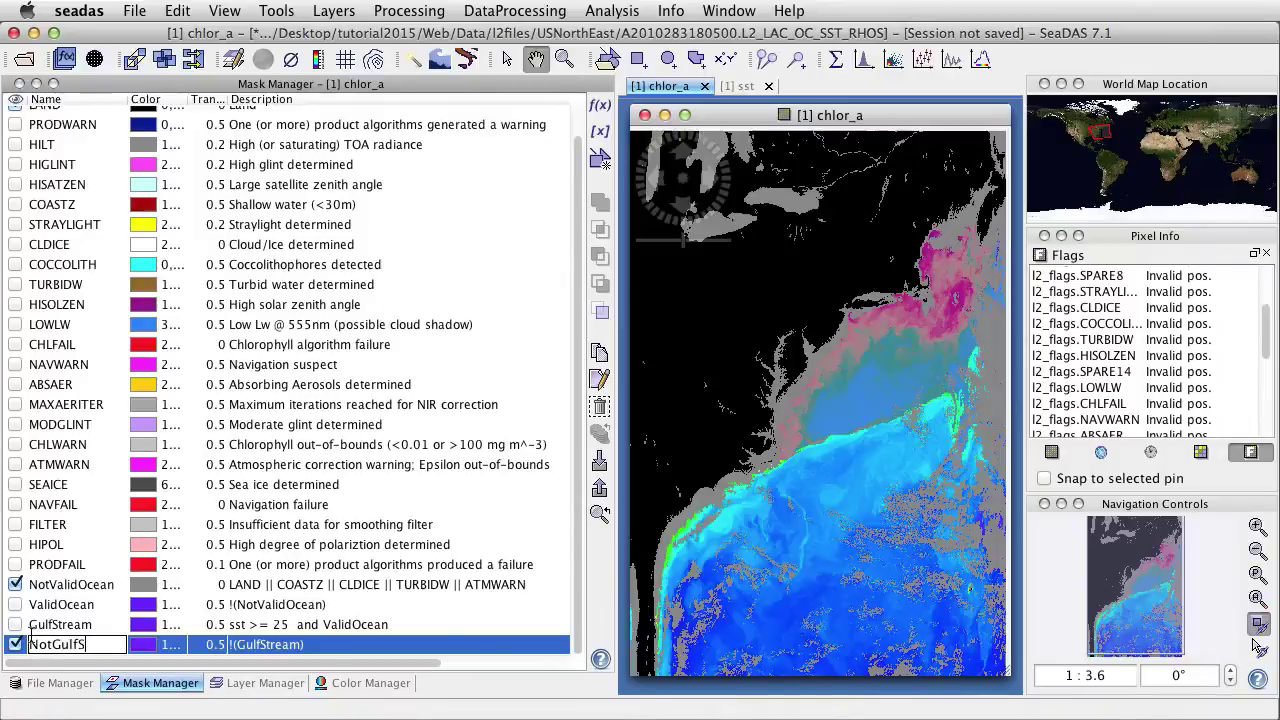
text(tream)
key(Return)
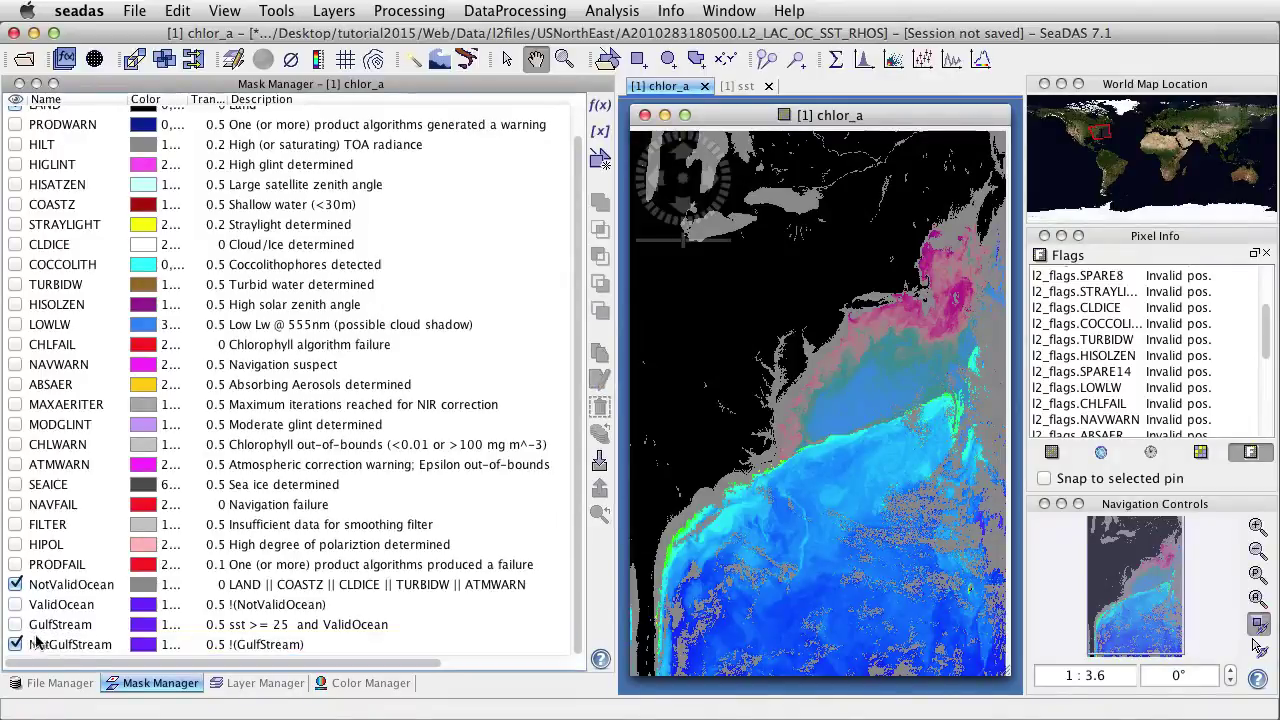
- Set the NotGulfStream mask's color to gray and its transparency to 0
click(145, 645)
click(176, 645)
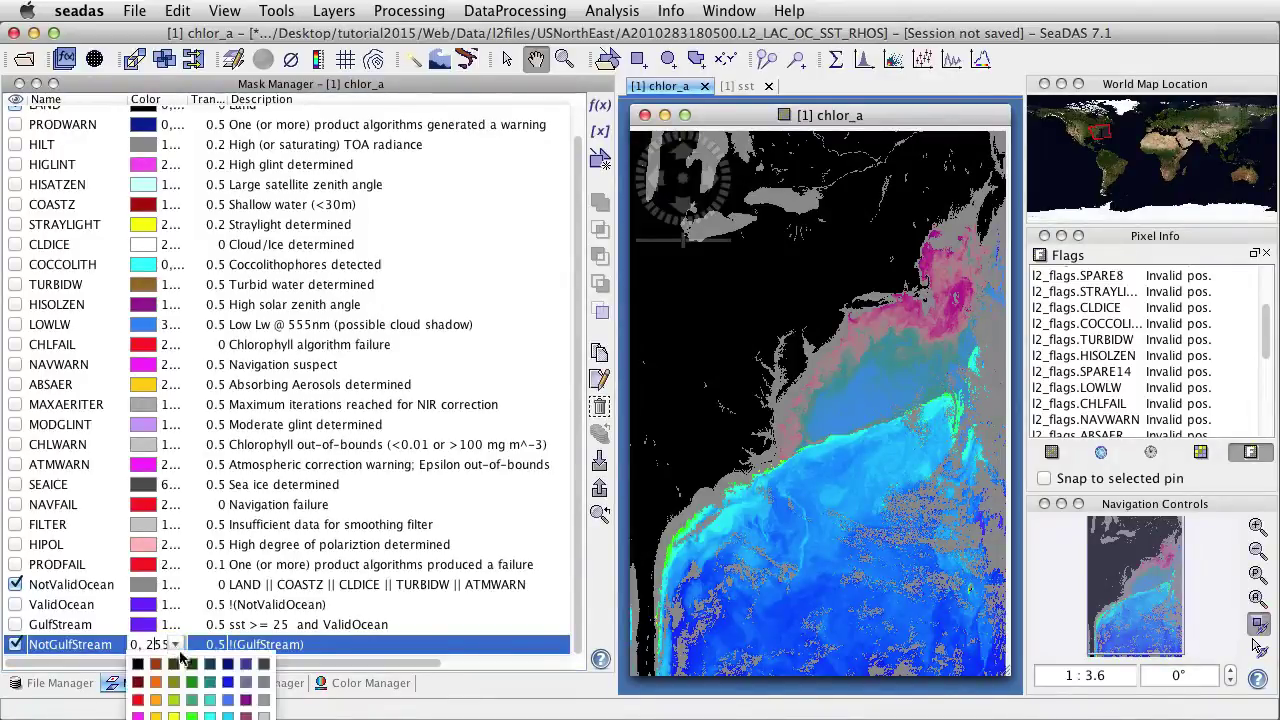
click(264, 682)
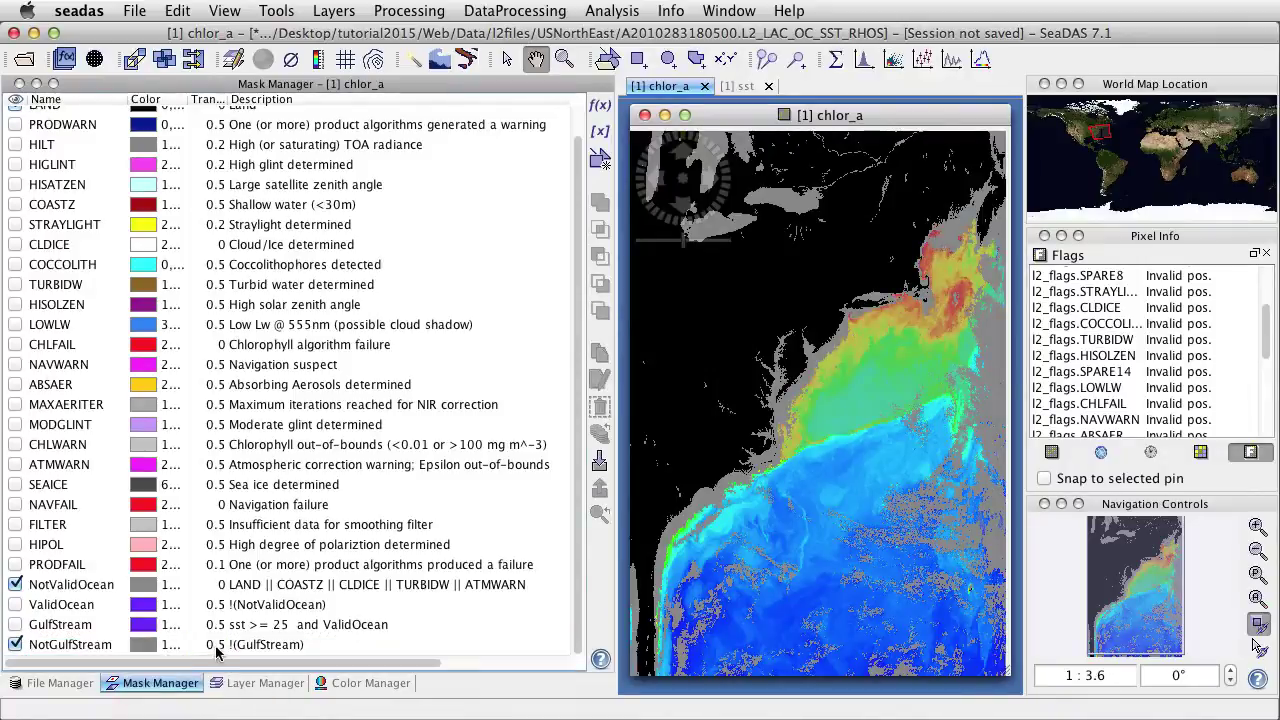
click(215, 645)
click(215, 645)
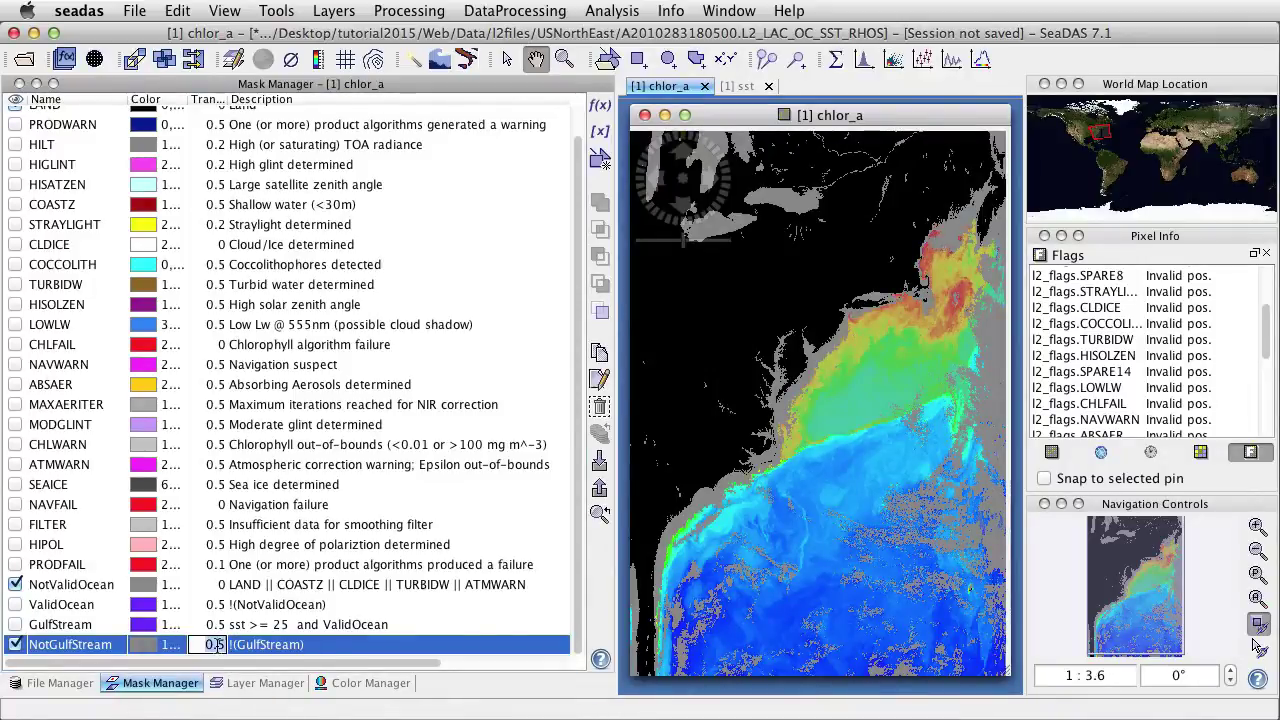
text(0)
key(Return)
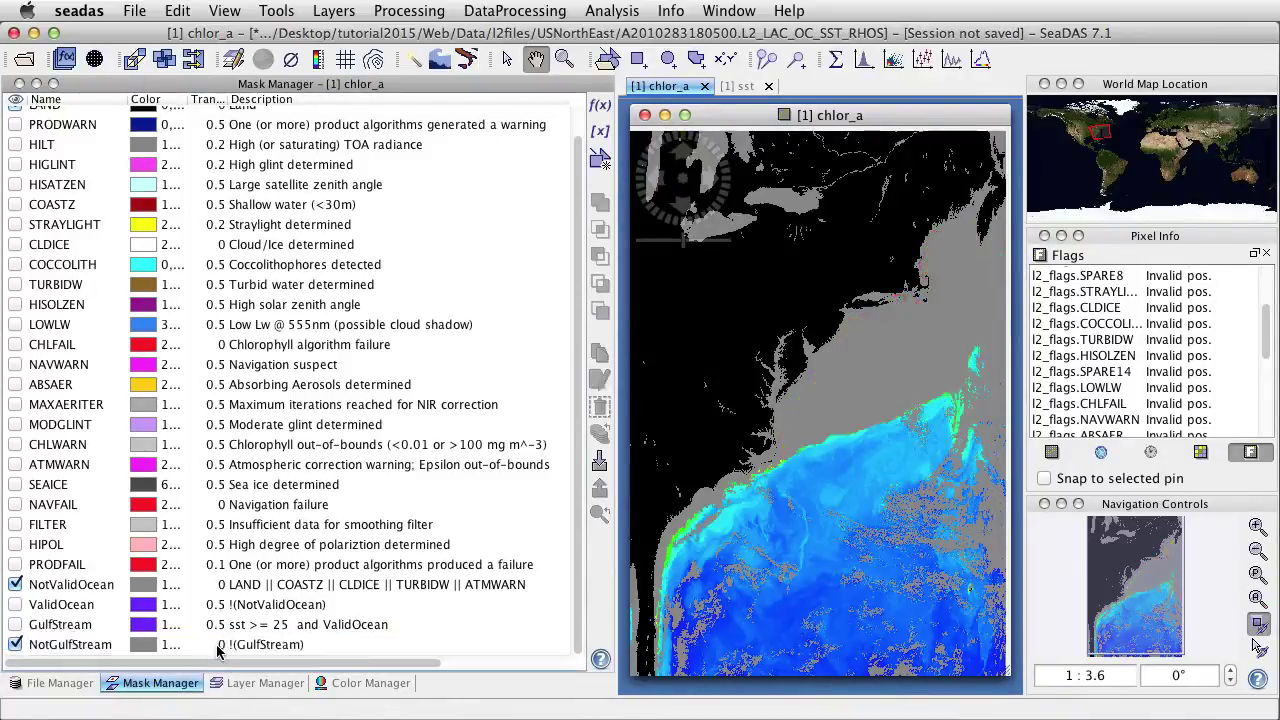
- Hide the NotValidOcean and NotGulfStream masks and show the GulfStream mask on the chlor_a image
click(15, 585)
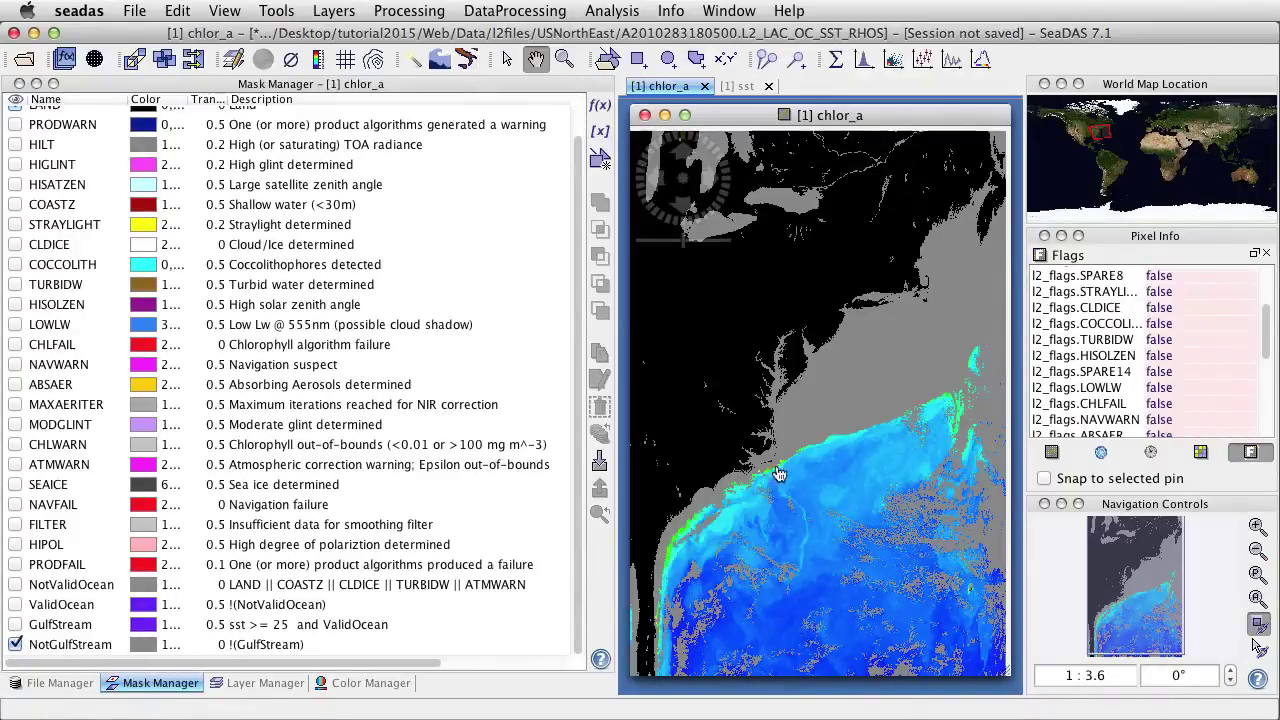
click(16, 645)
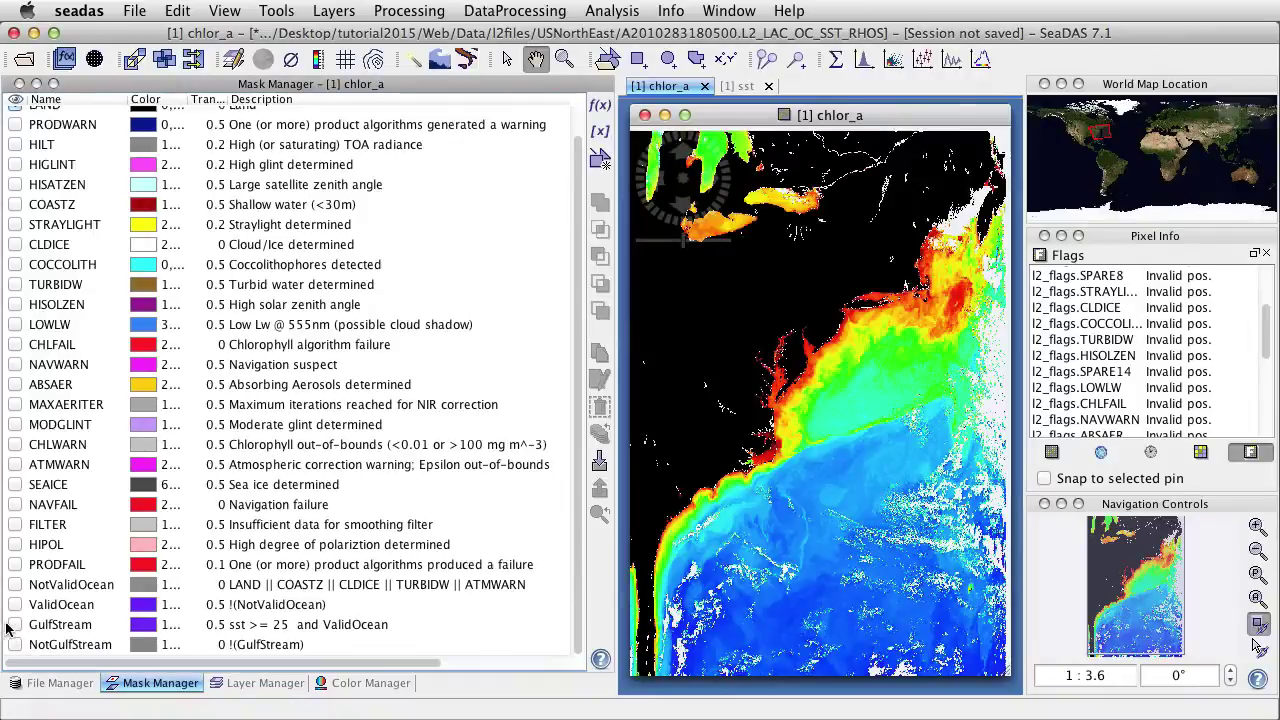
click(15, 624)
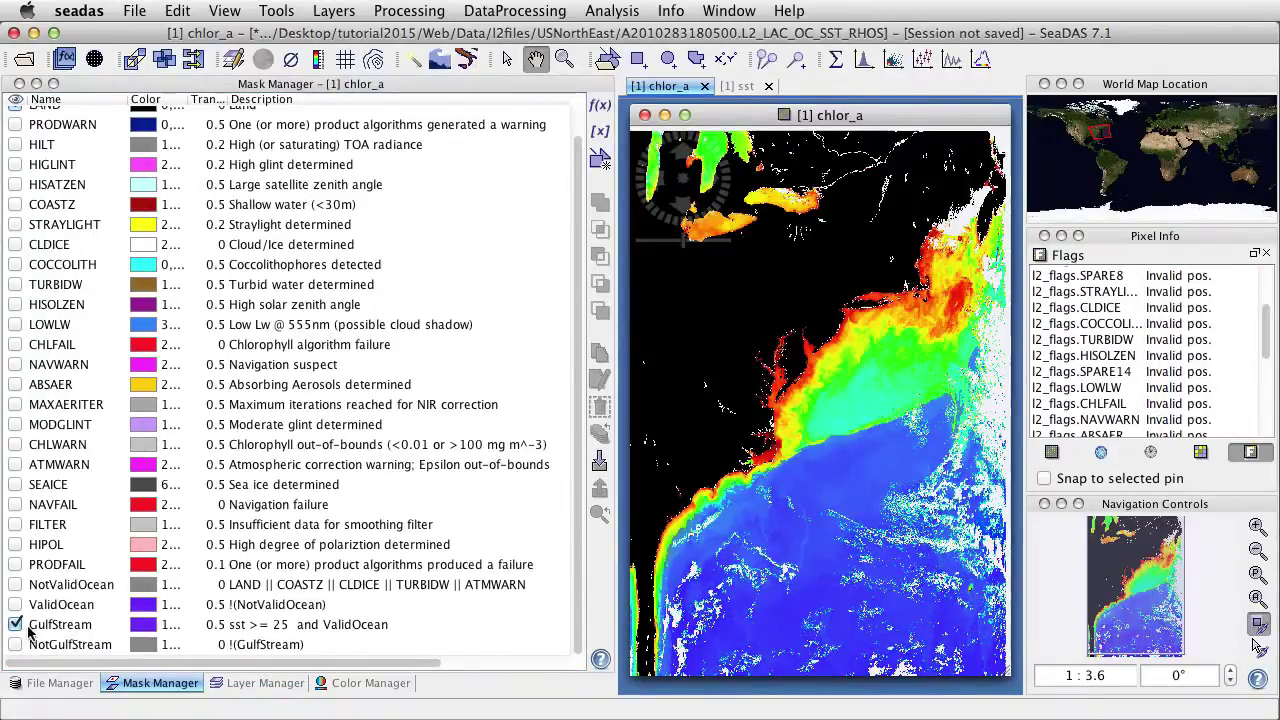
click(17, 624)
click(17, 624)
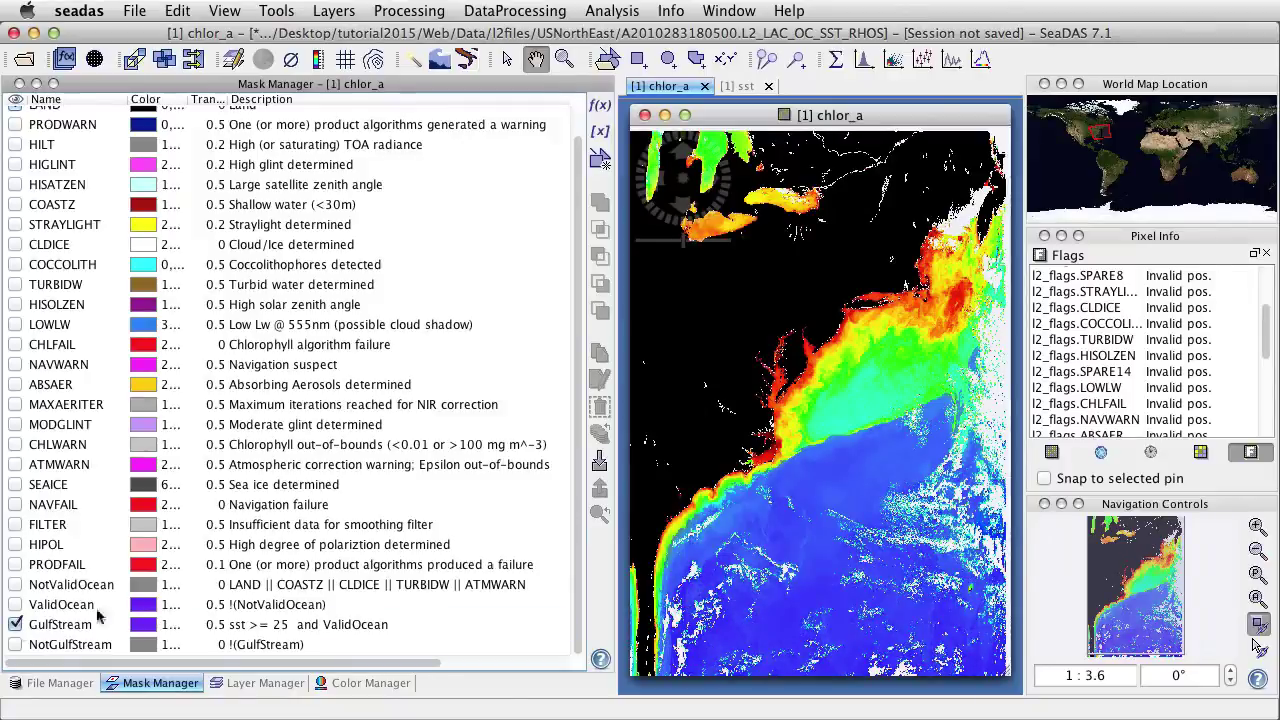
- Compute the chlor_a statistics with GulfStream as the ROI mask, review them and close the statistics window
click(836, 62)
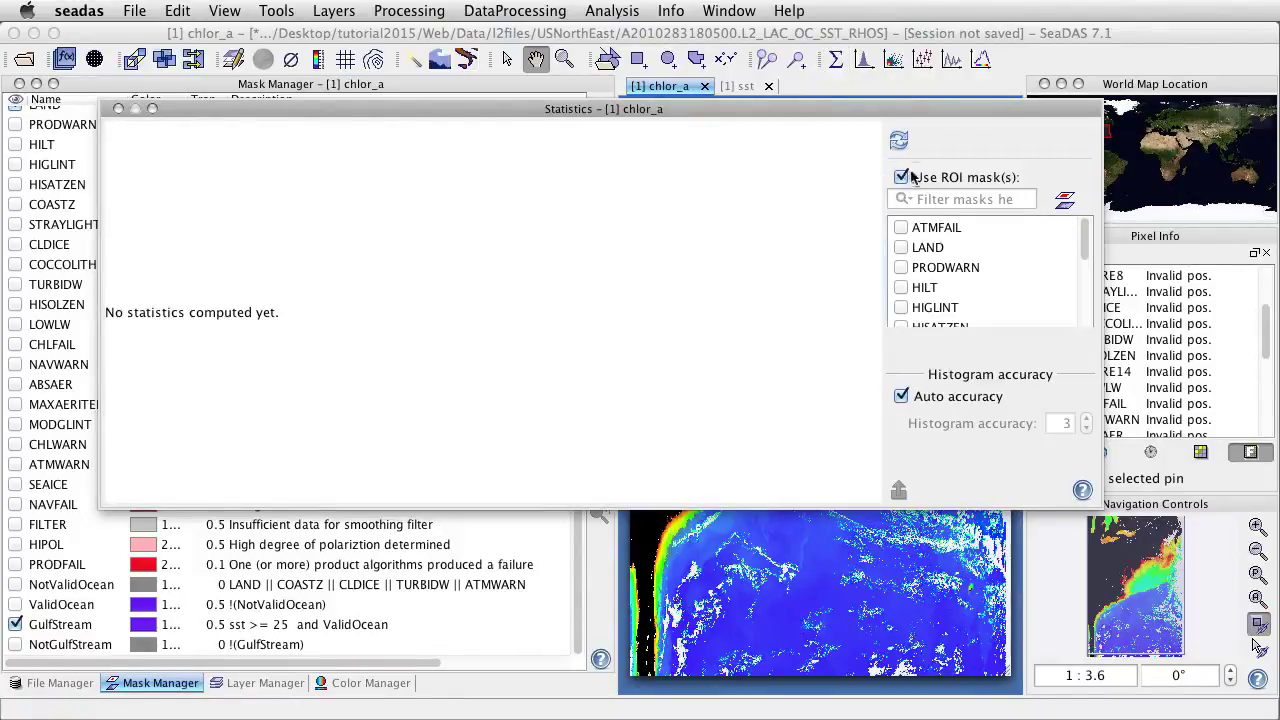
drag(1086, 240, 1070, 362)
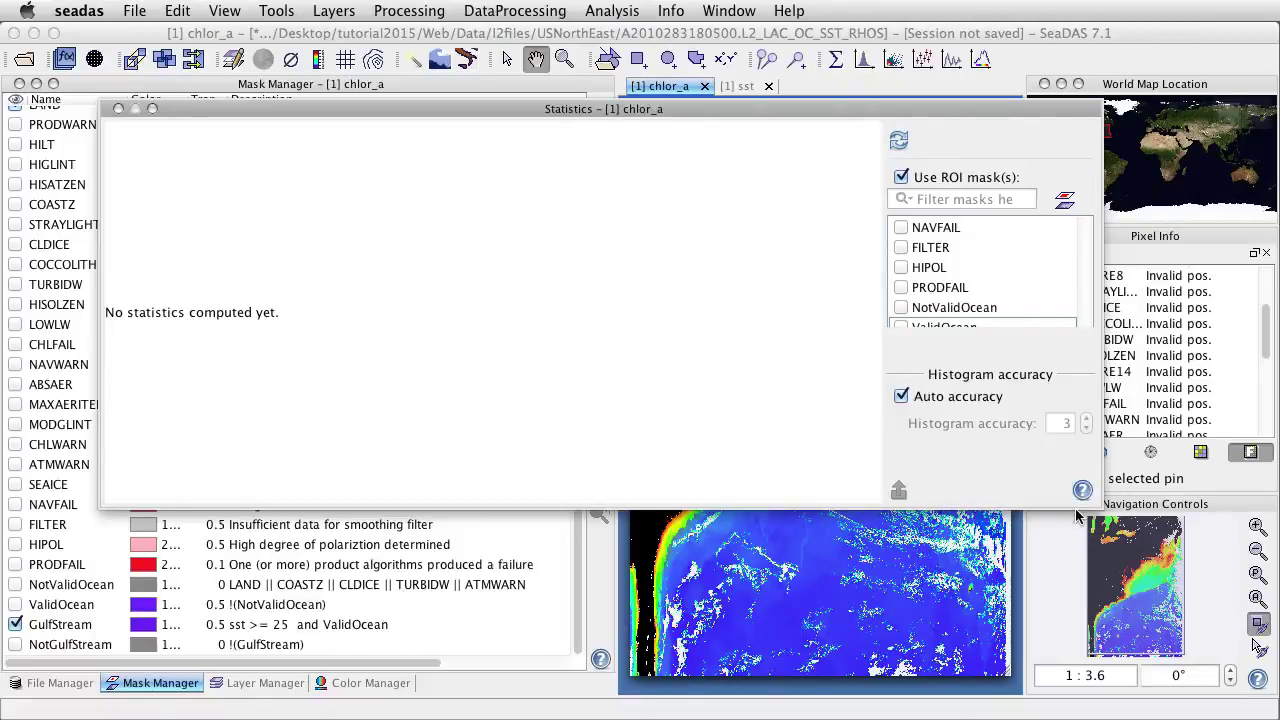
drag(1074, 508, 1074, 615)
click(902, 348)
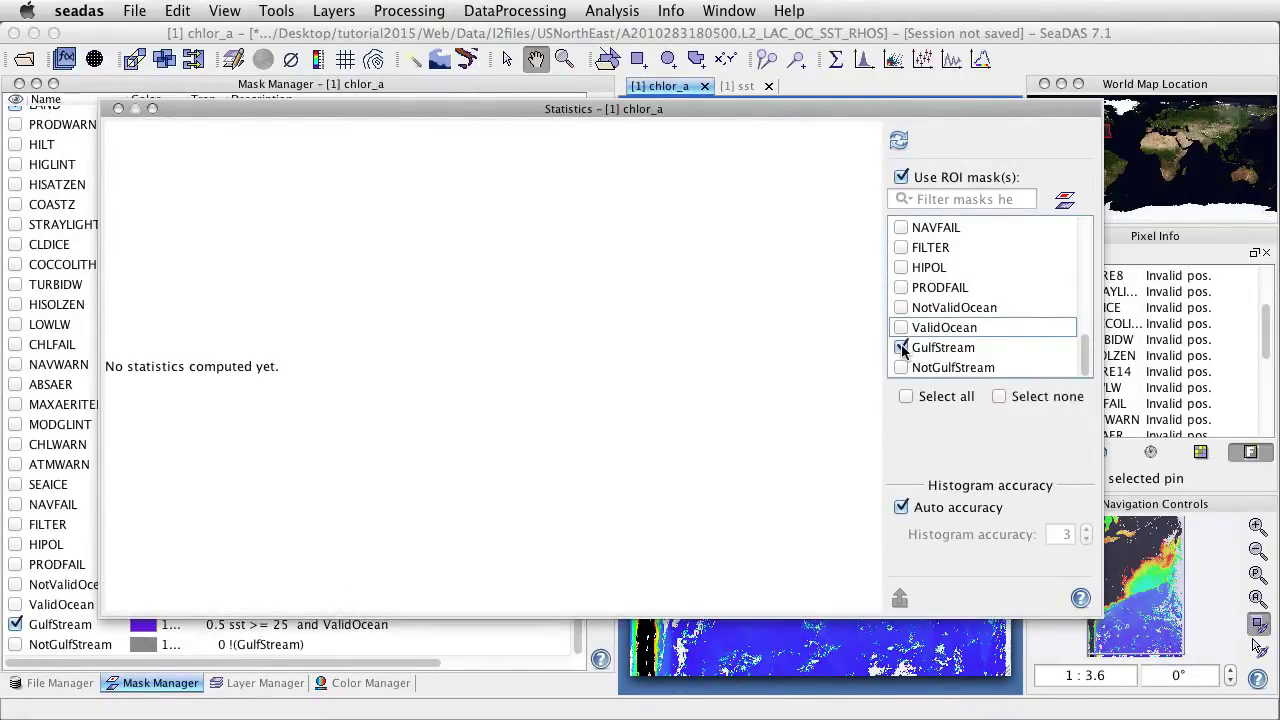
click(898, 141)
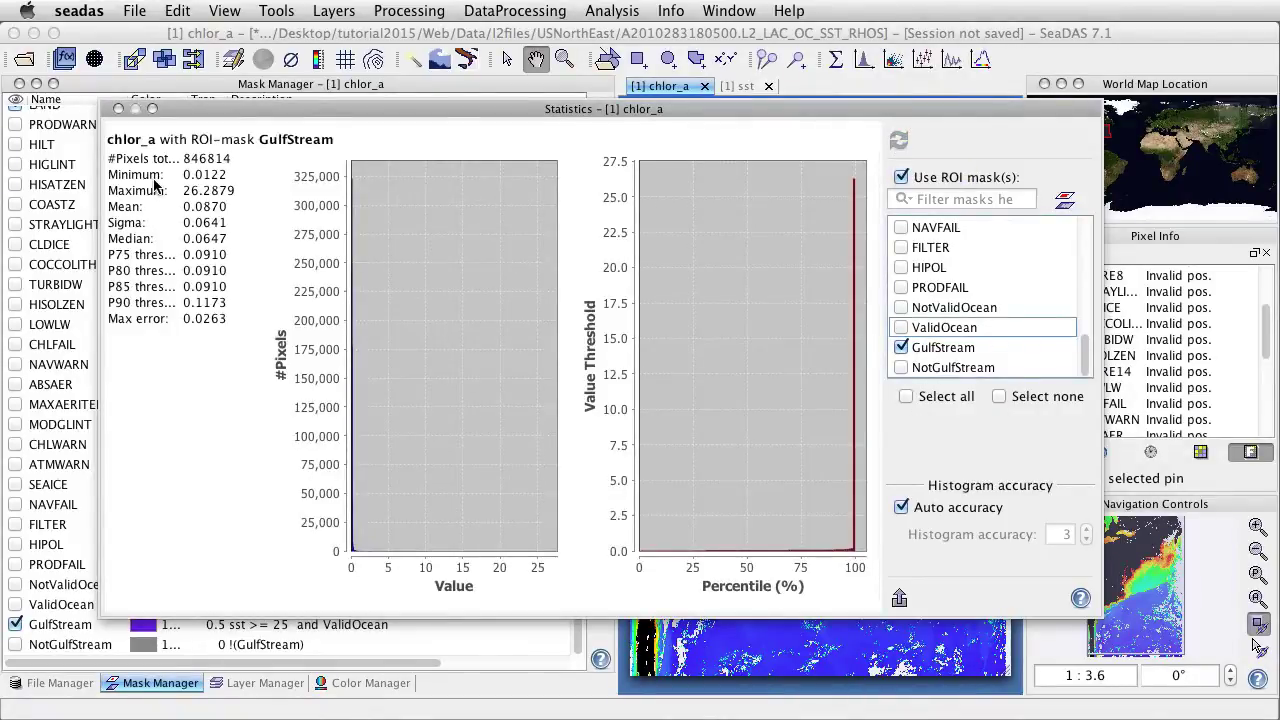
click(119, 110)
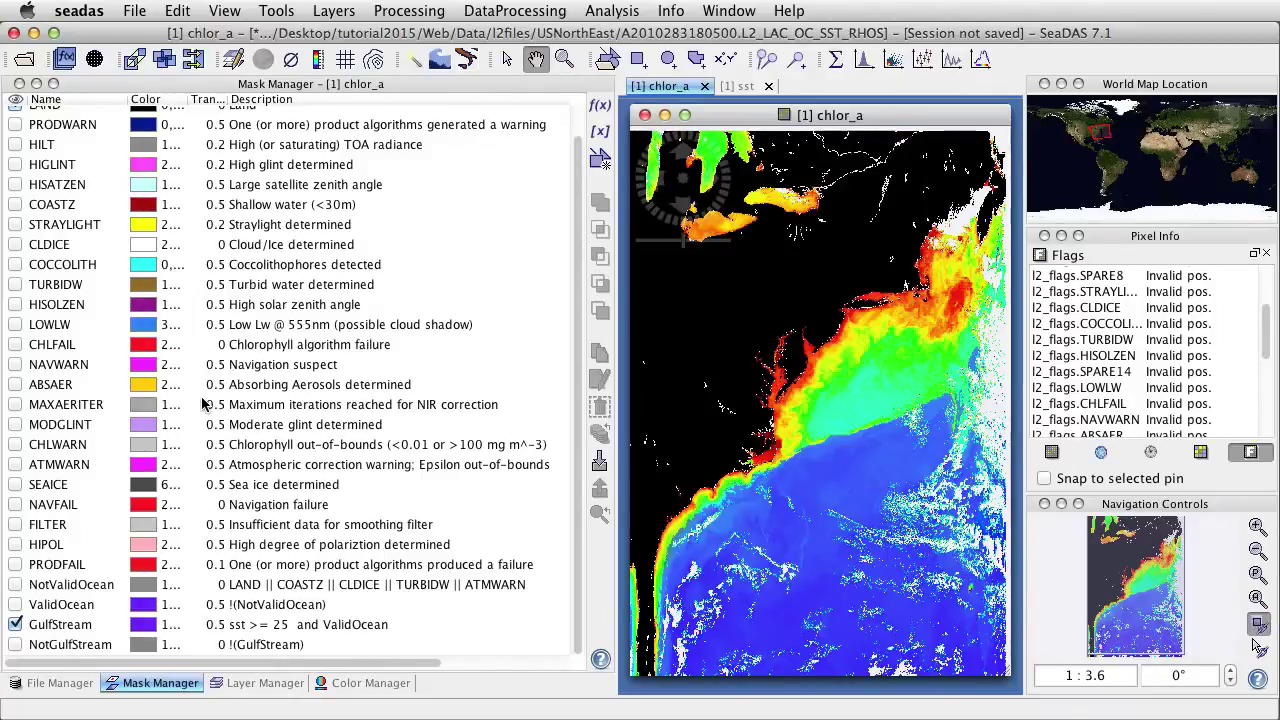
- Export the NotValidOcean, ValidOcean, GulfStream and NotGulfStream masks to an XML file named MyGulfMasks in the masks folder
click(48, 588)
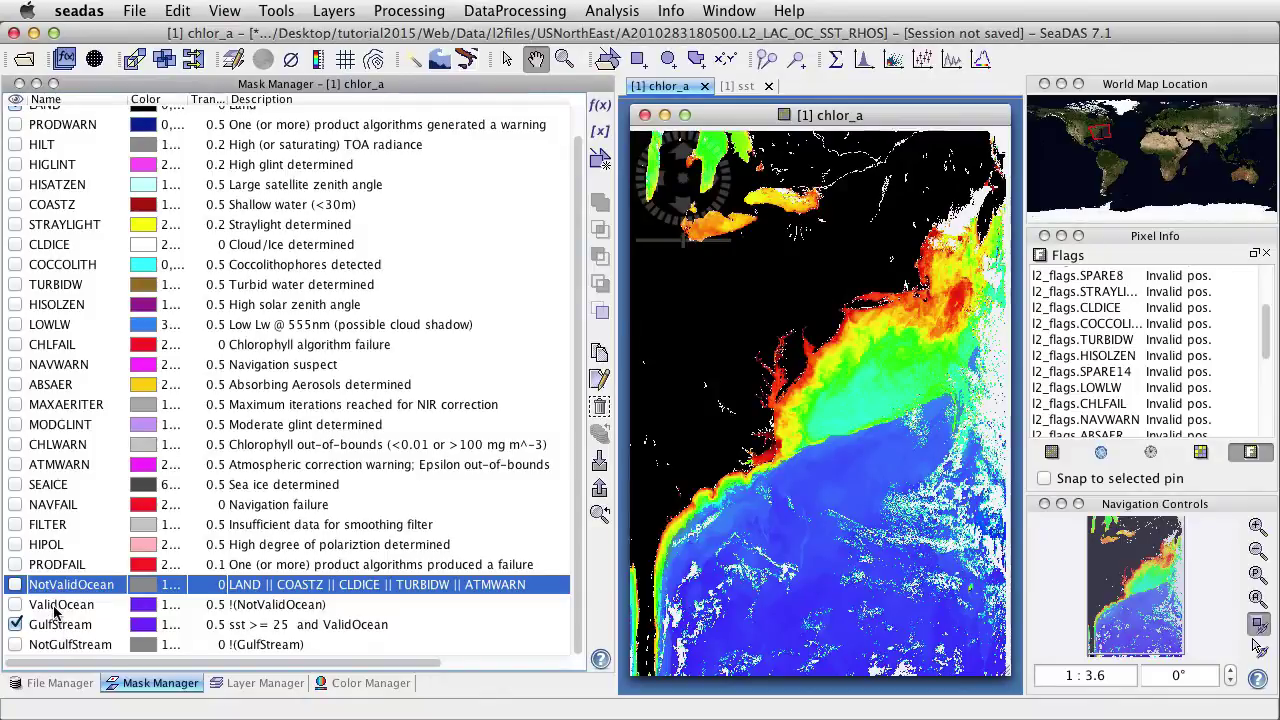
shift+click(58, 604)
shift+click(60, 624)
shift+click(66, 645)
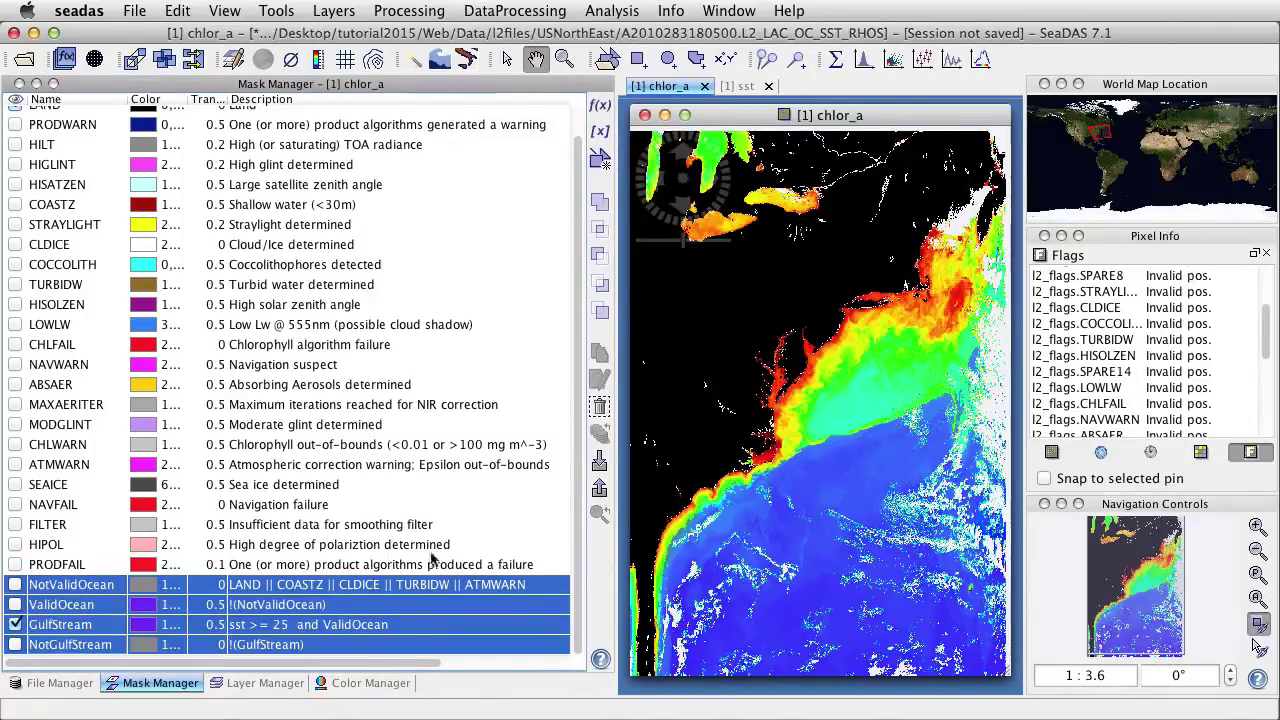
click(600, 490)
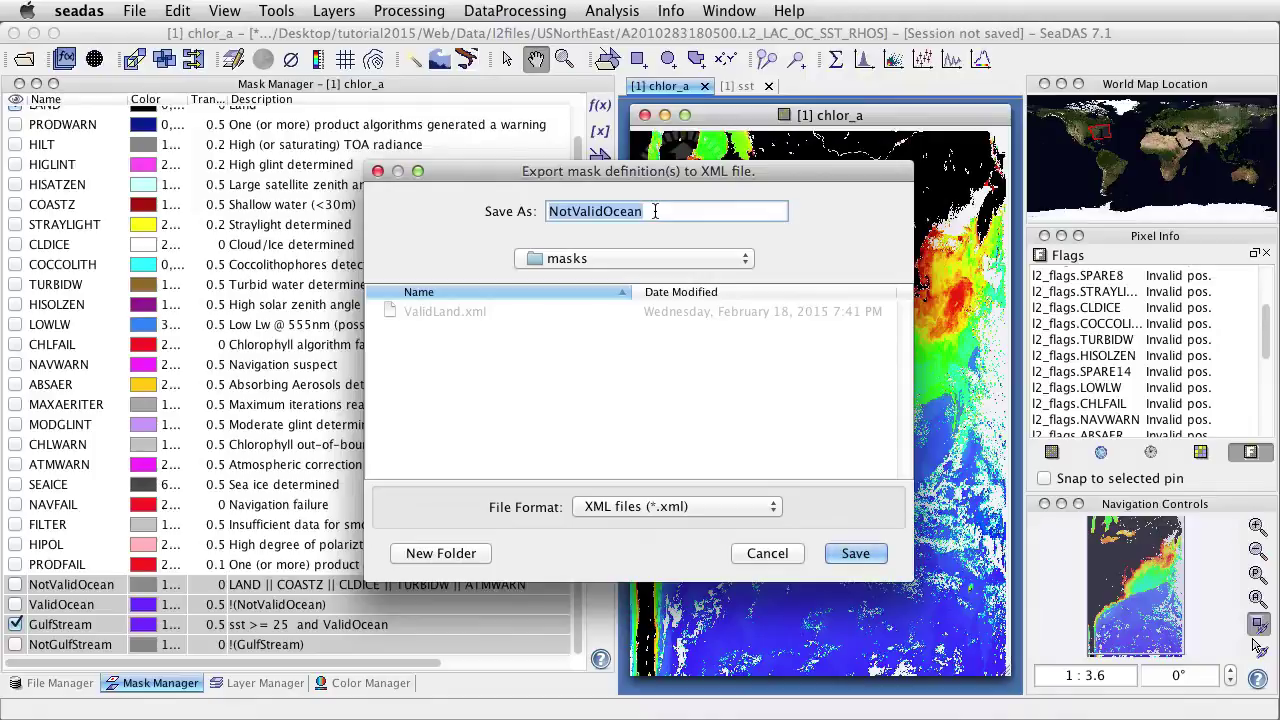
drag(645, 211, 540, 215)
text(MyGulf)
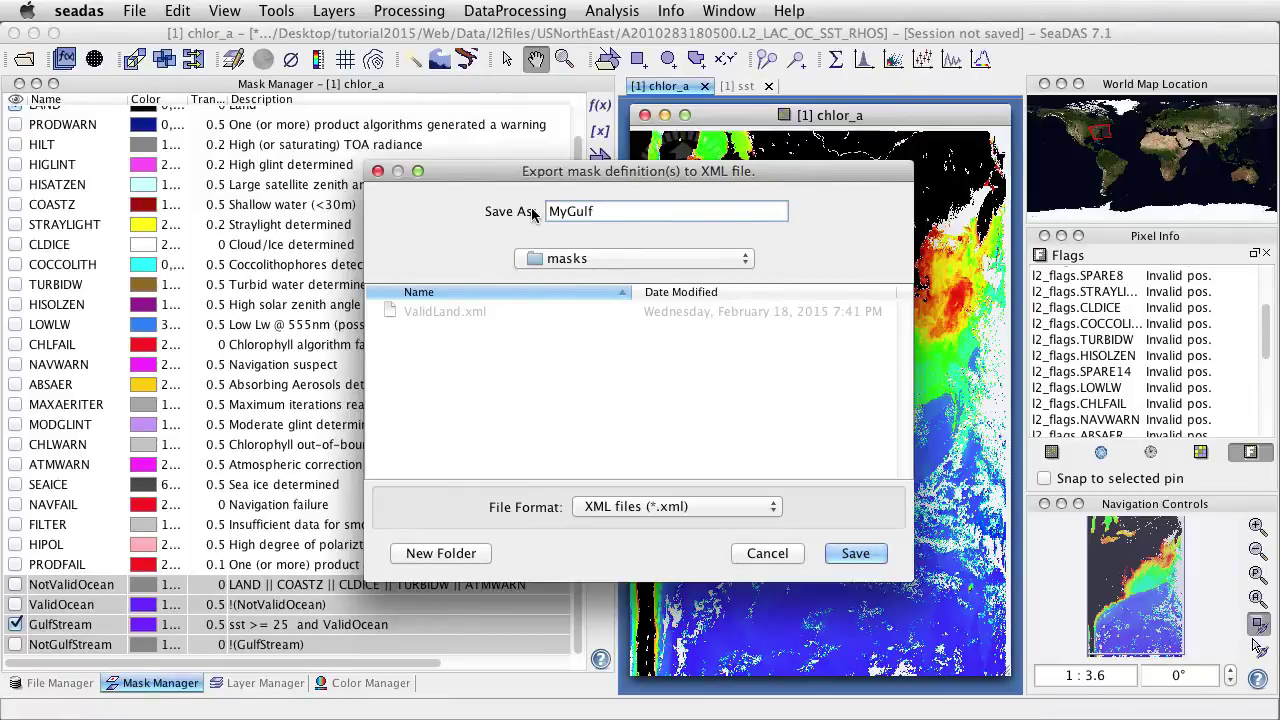
text(Masks)
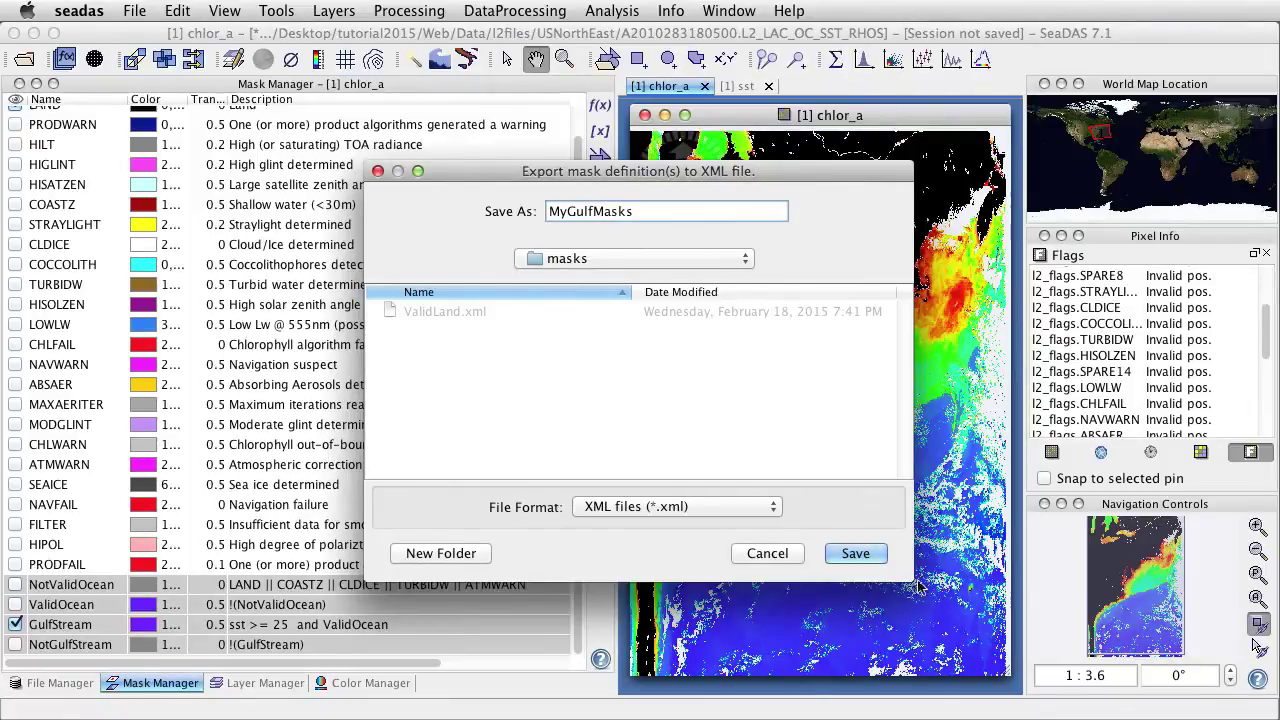
click(857, 553)
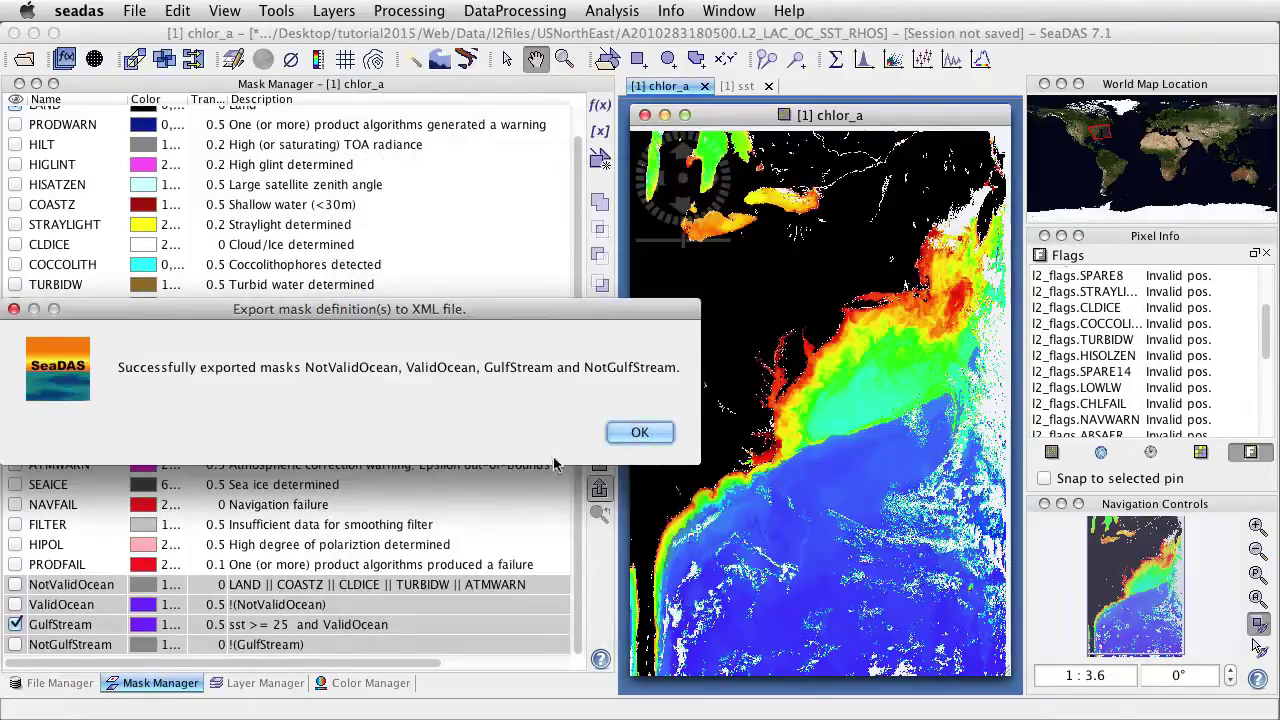
click(645, 435)
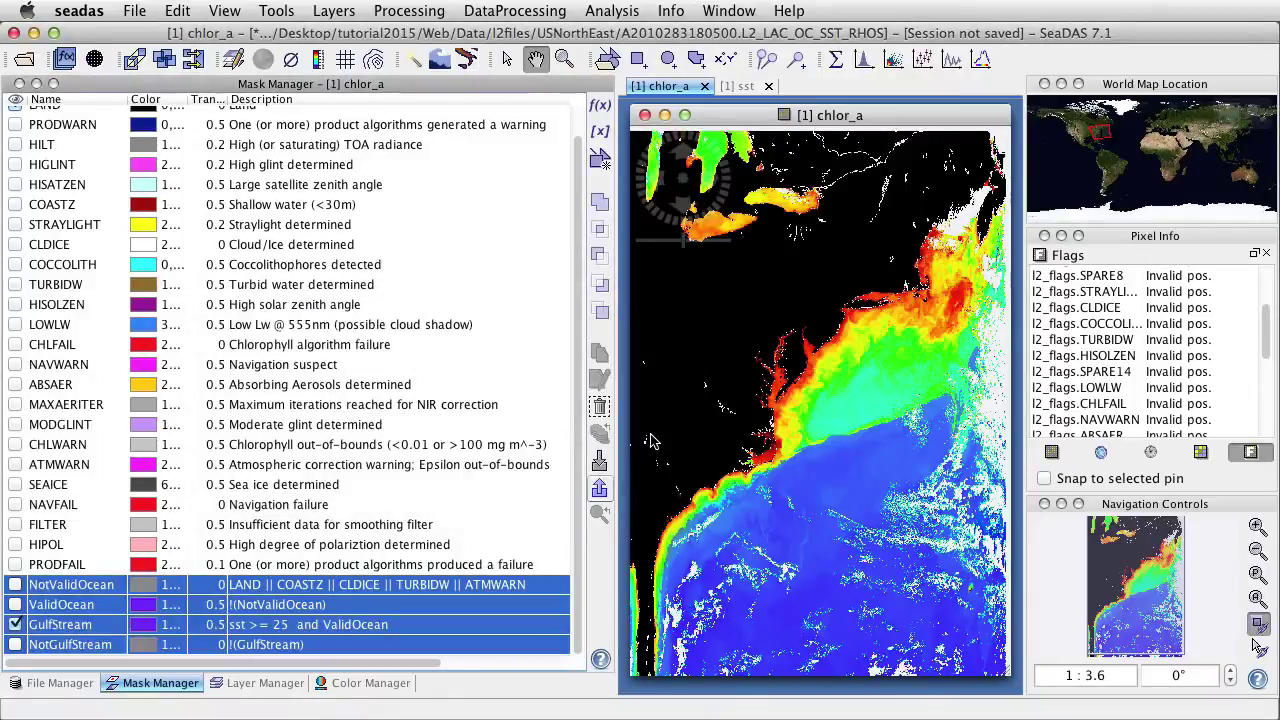
- Open the recent file A2010290181000.L2_LAC_OC_SST_RHOS and display its chlor_a band
click(60, 683)
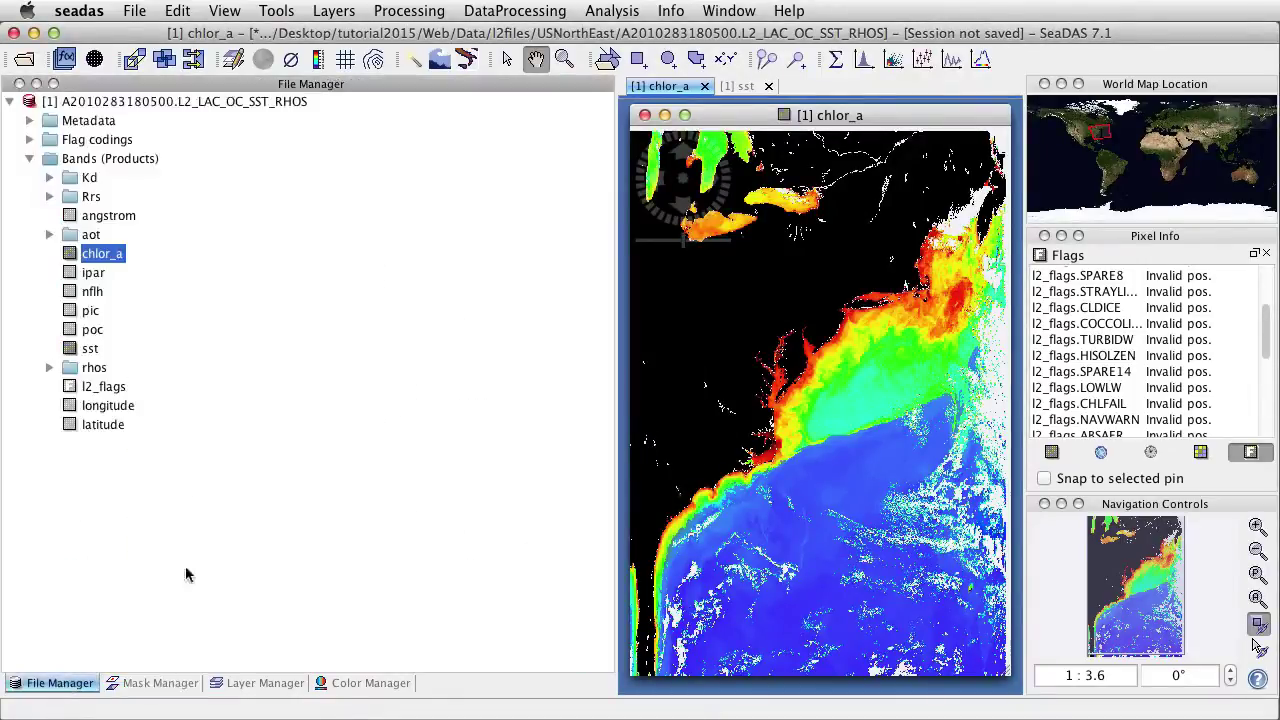
click(136, 12)
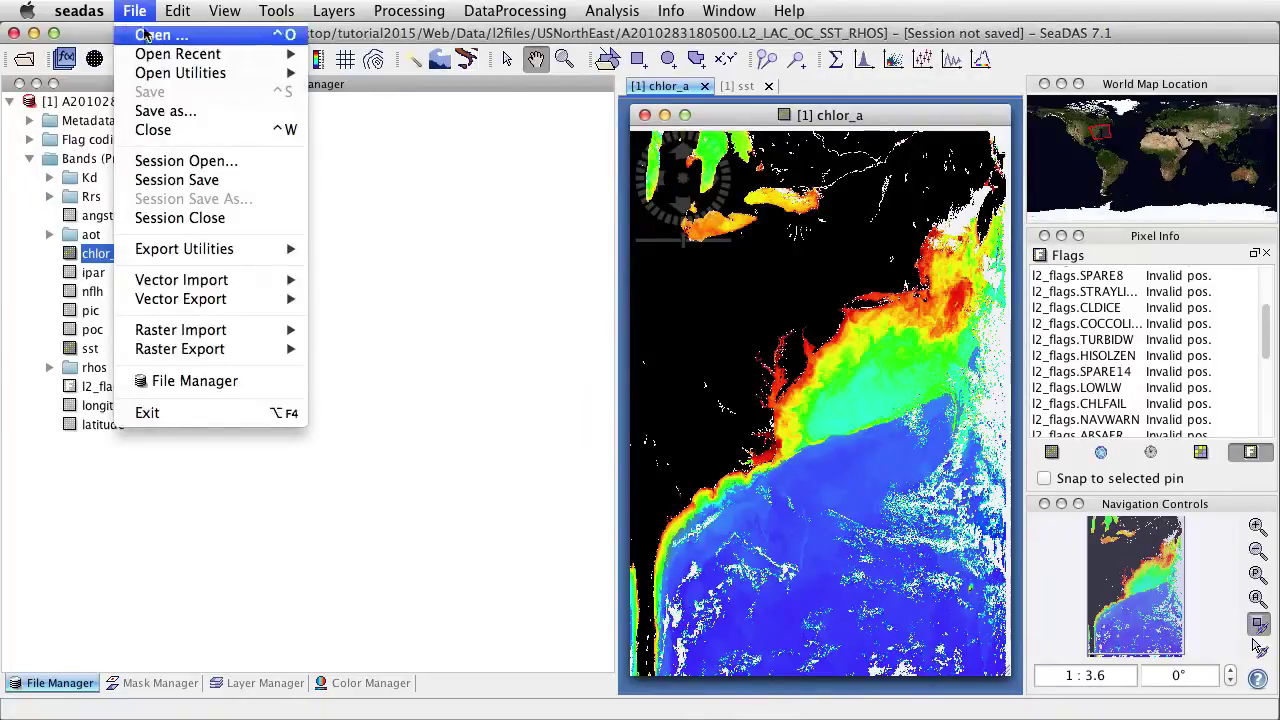
mouse_move(215, 54)
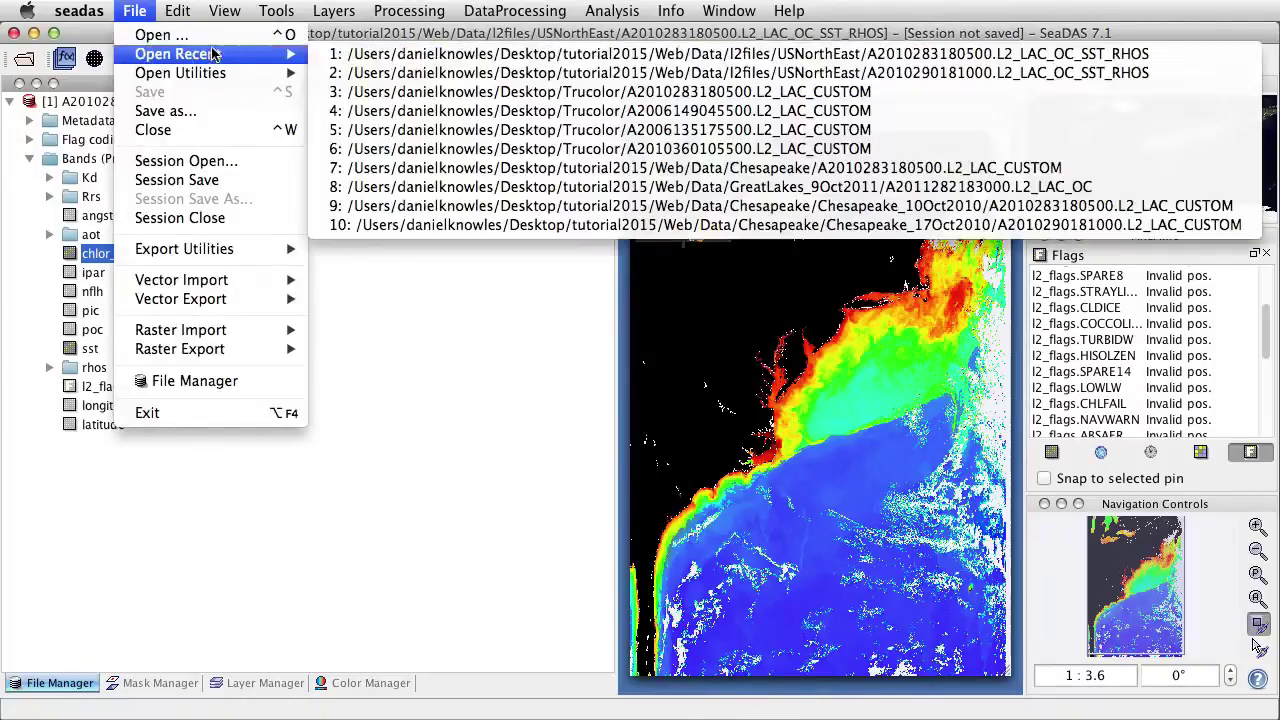
click(390, 73)
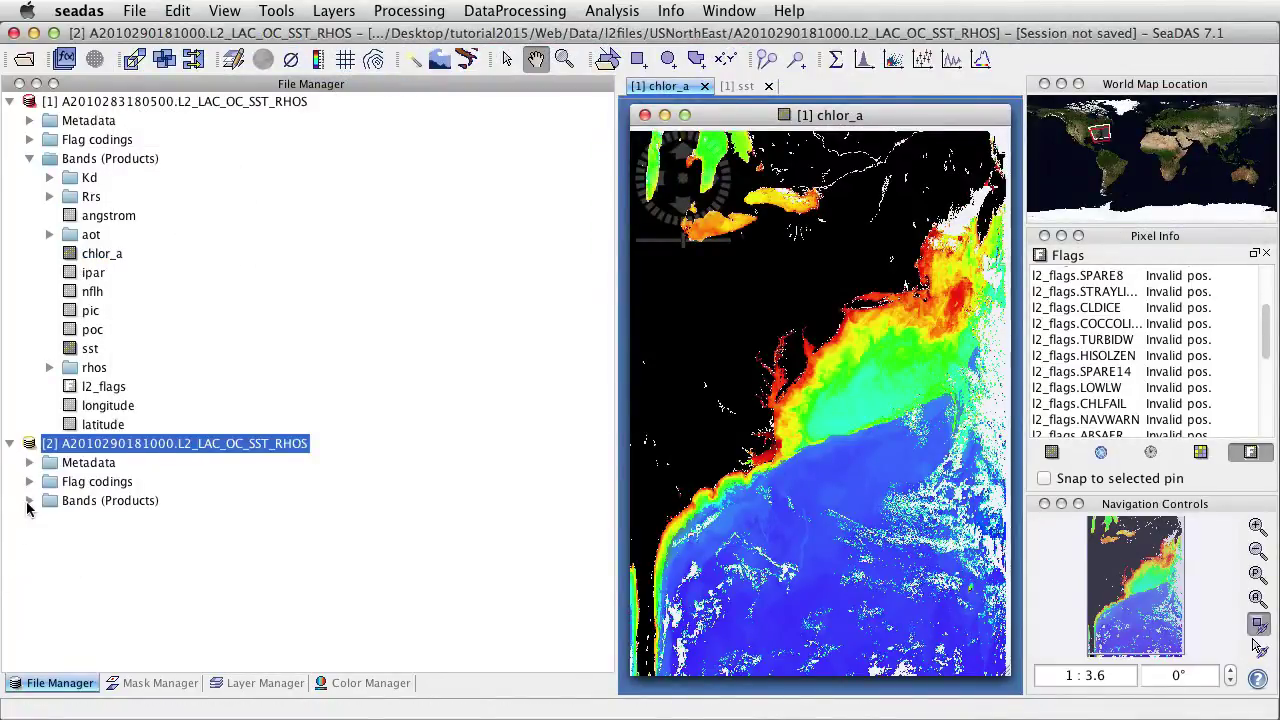
click(29, 501)
double_click(86, 595)
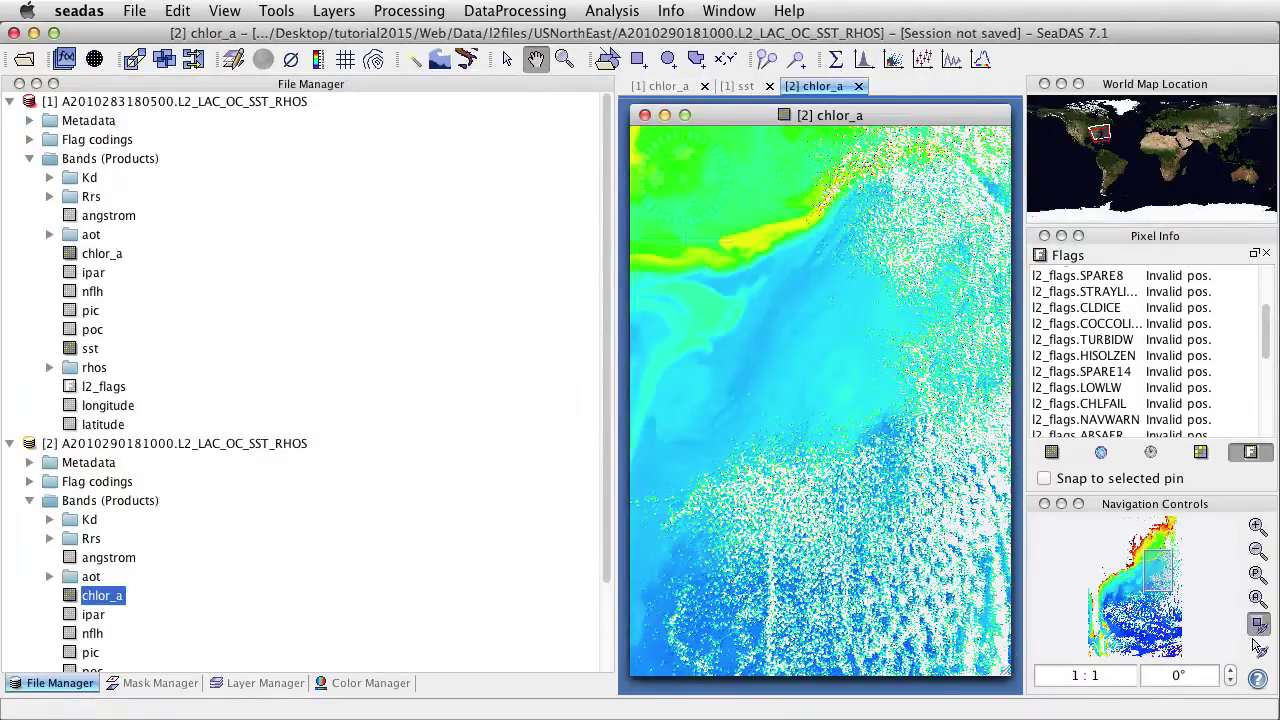
- Import the masks from MyGulfMasks.xml into the second file
click(160, 683)
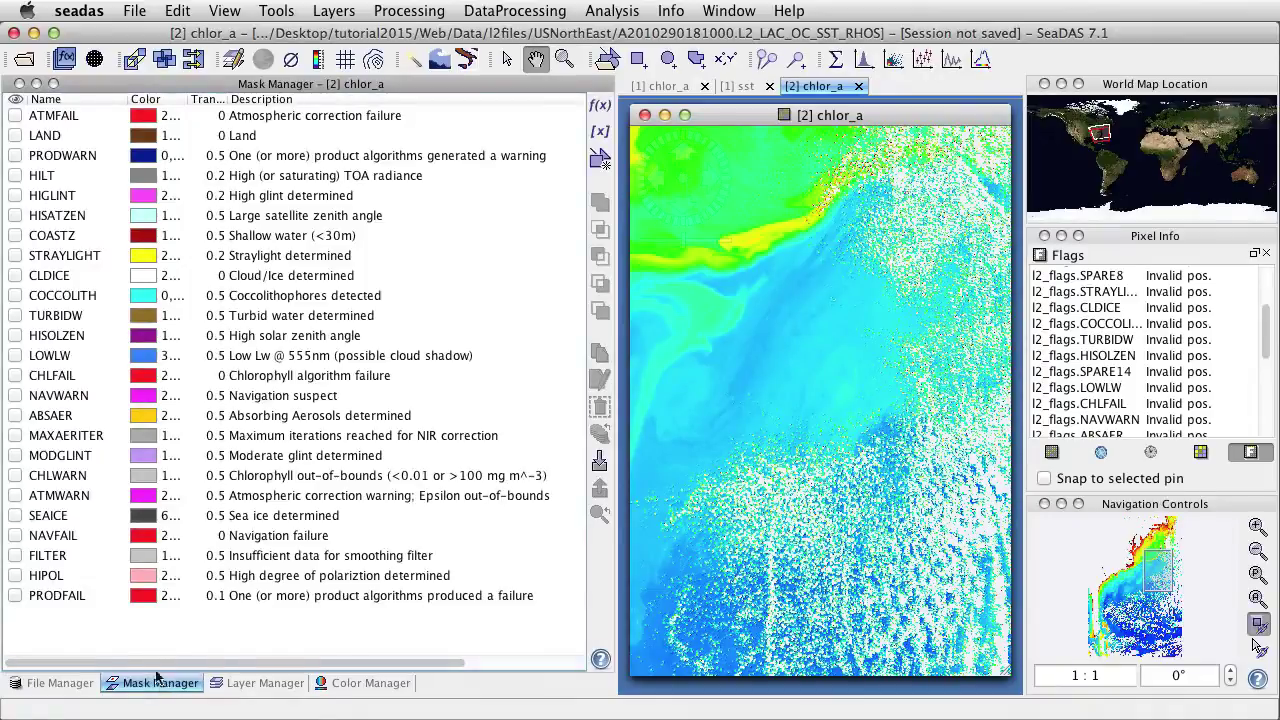
click(600, 463)
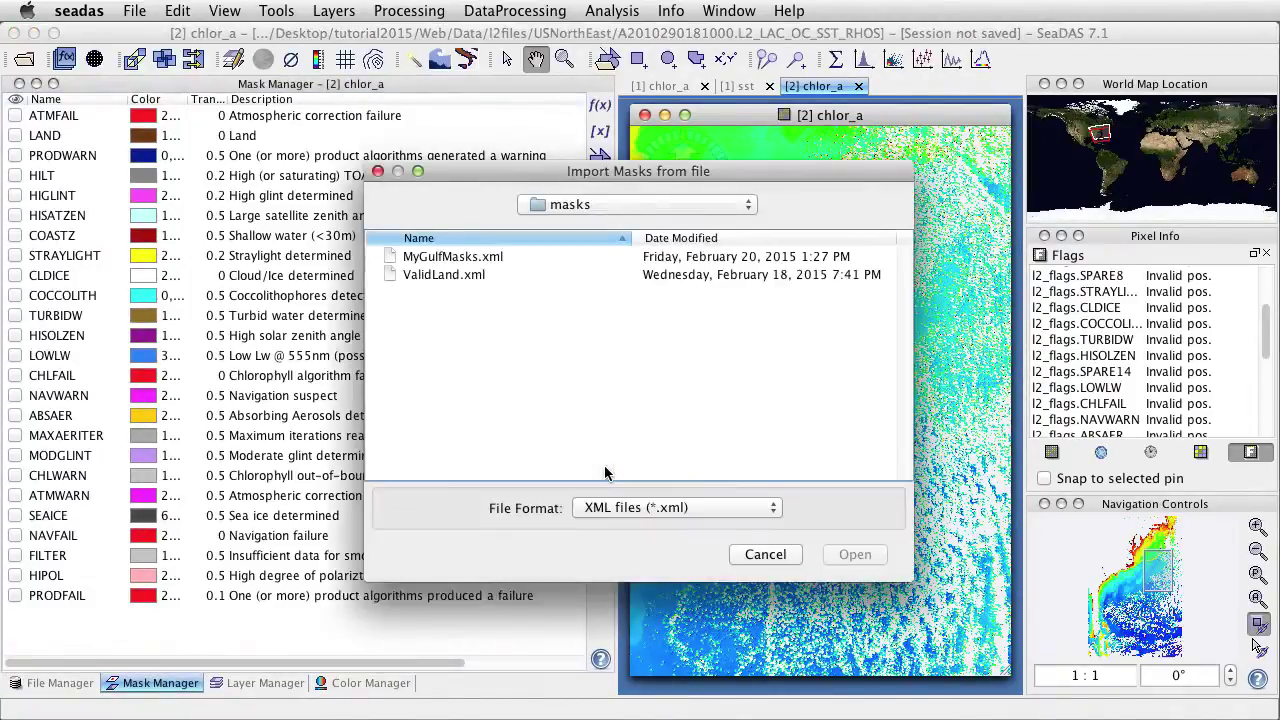
click(436, 259)
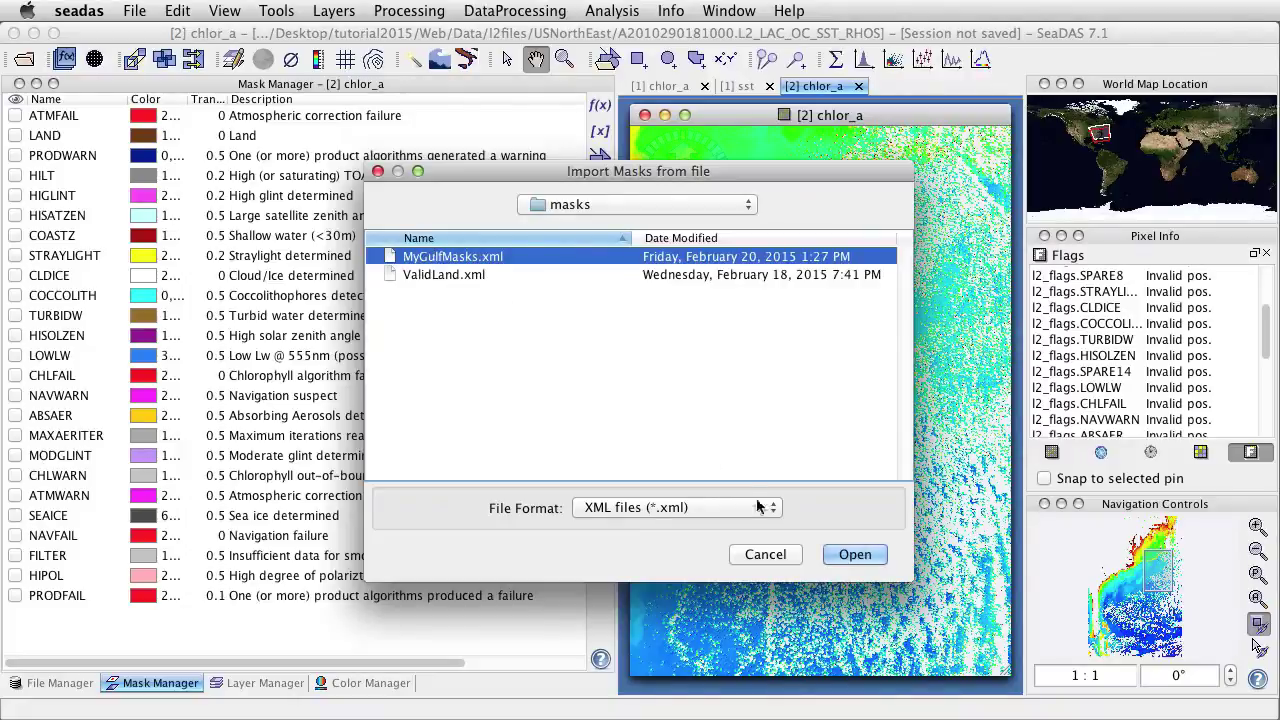
click(855, 555)
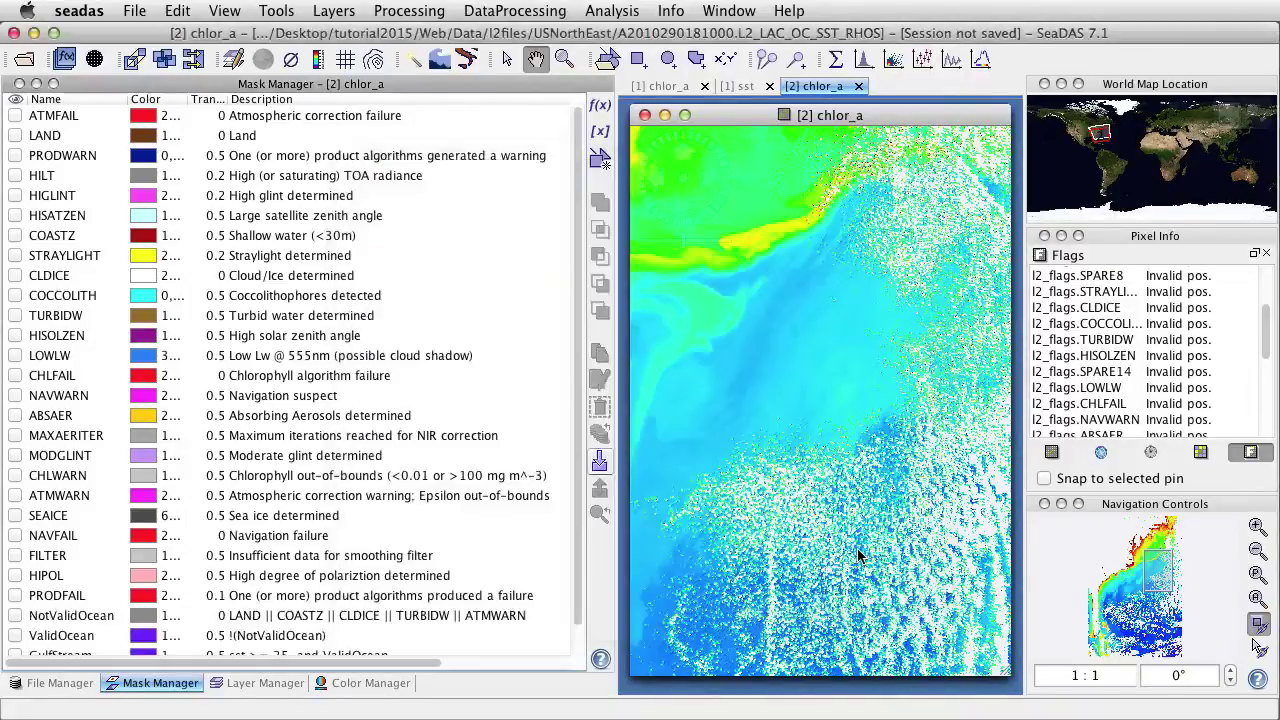
- Show the imported GulfStream mask on the second file's chlor_a image and fit the whole scene in view
scroll(254, 543, down, 2)
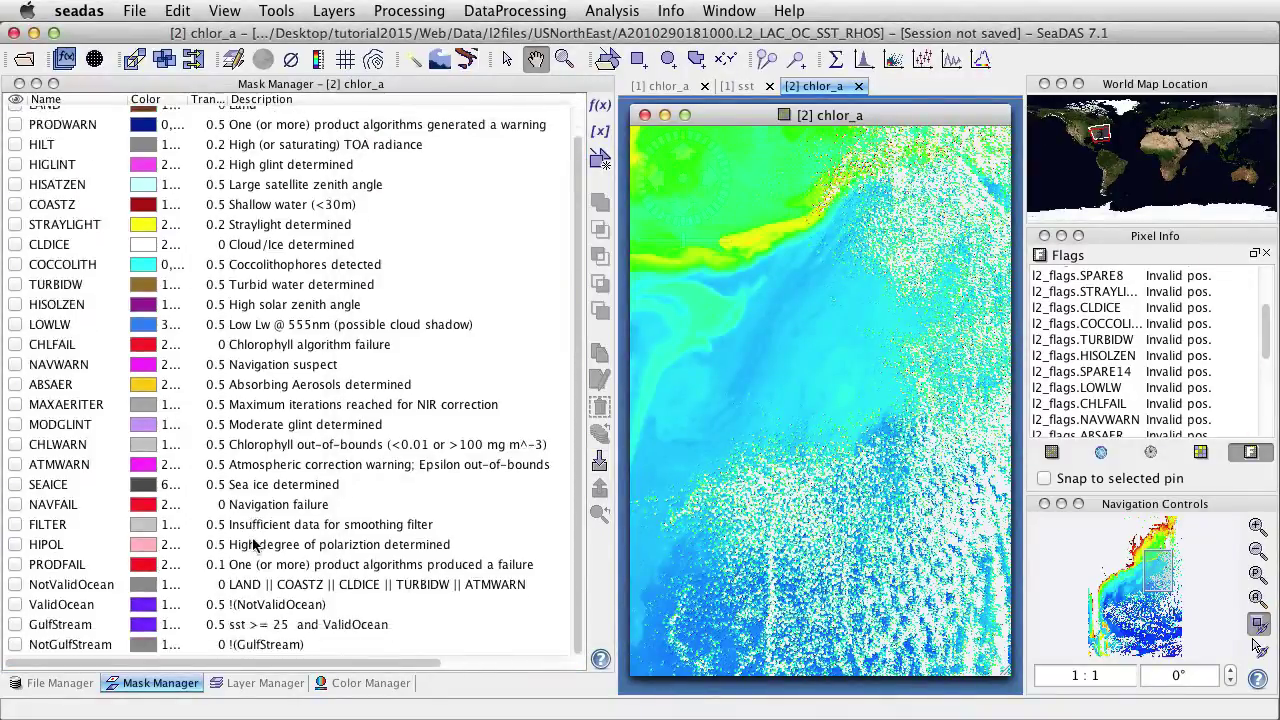
click(15, 624)
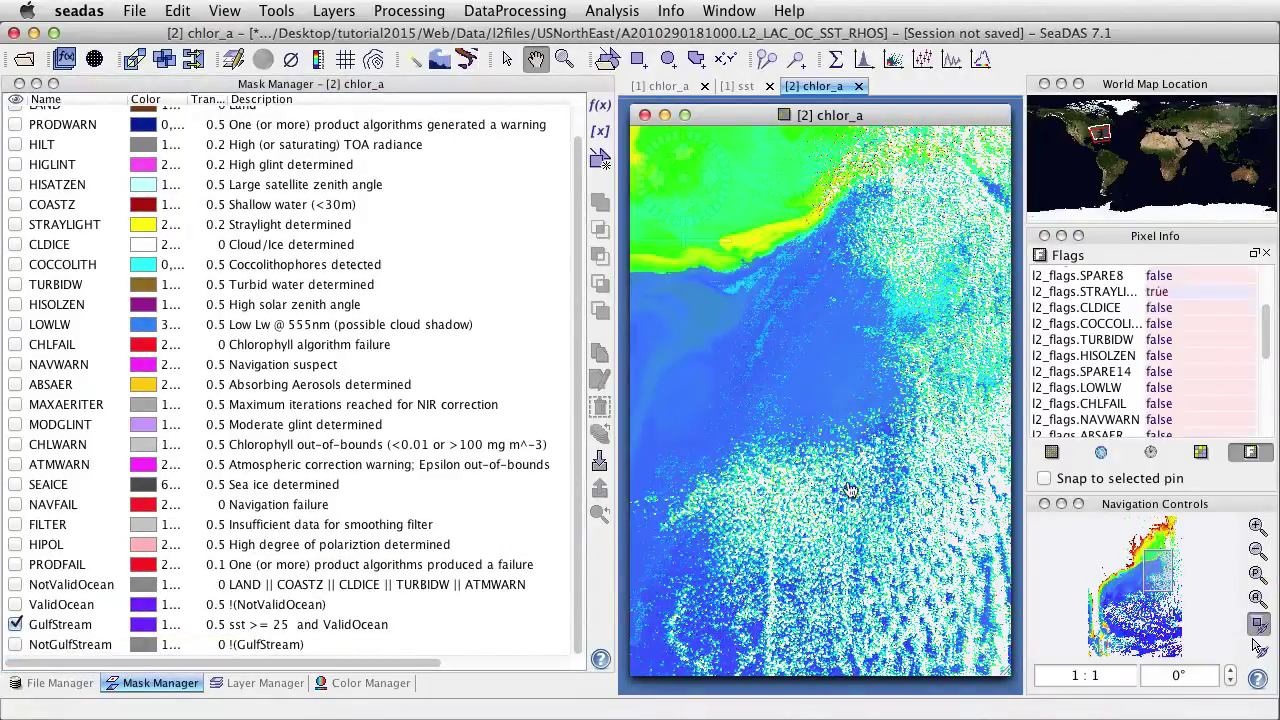
click(1251, 603)
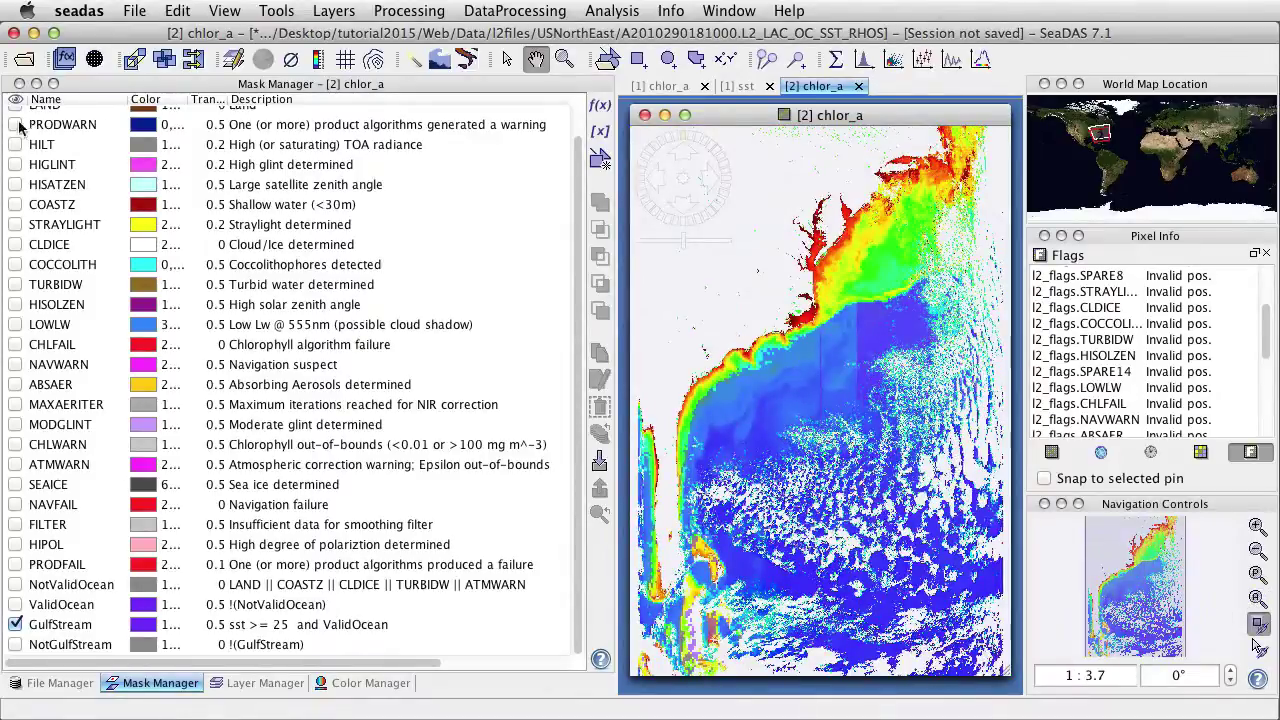
- Show the LAND mask on the second file's chlor_a image and set its color to black
scroll(118, 226, up, 1)
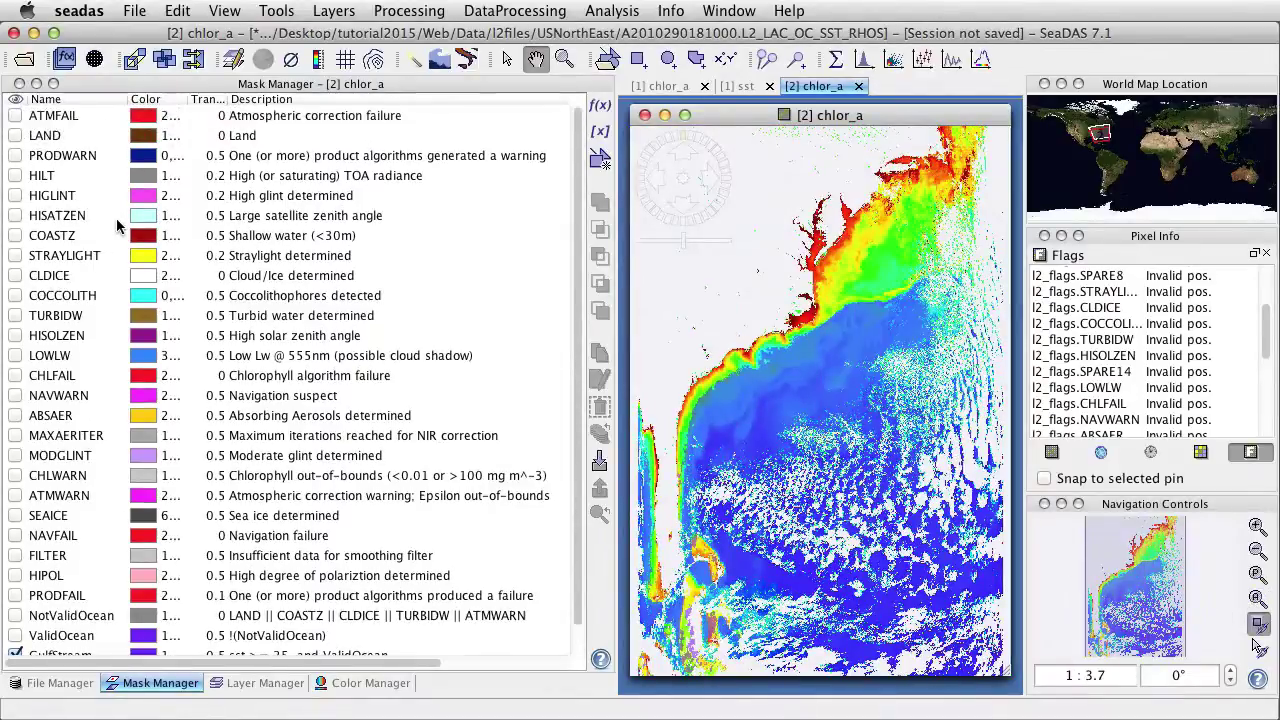
click(15, 135)
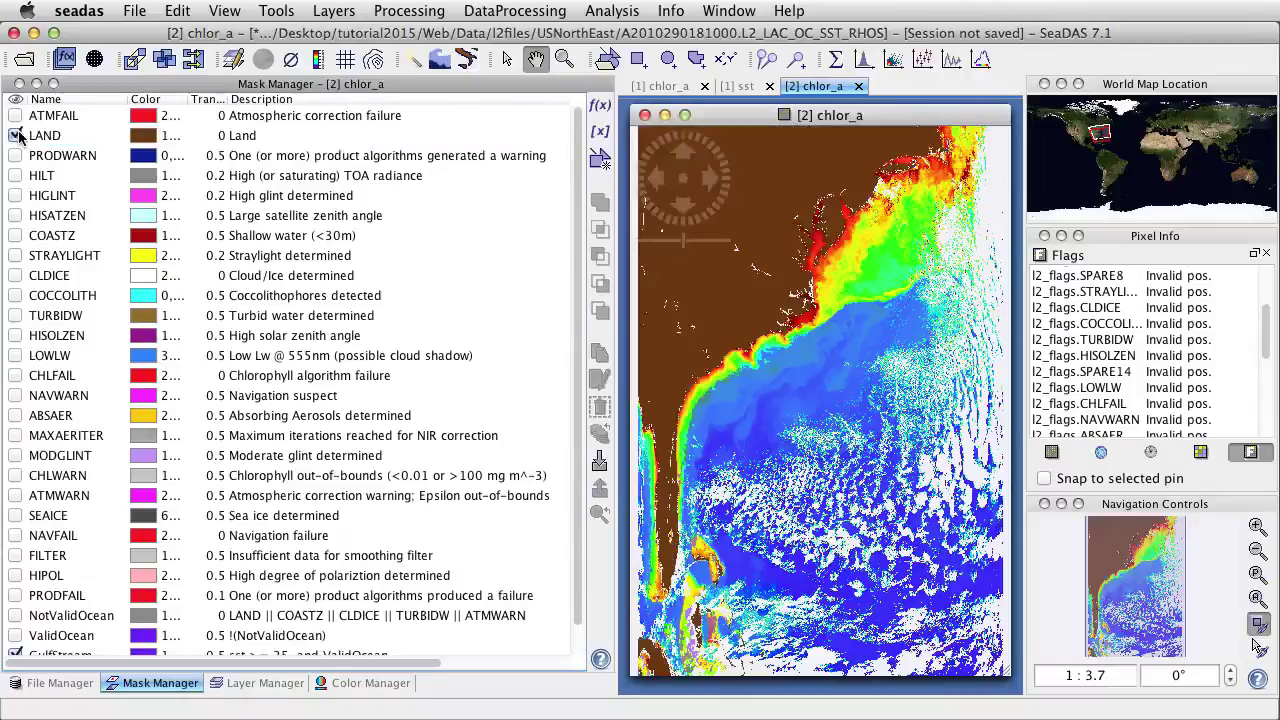
click(170, 137)
click(141, 157)
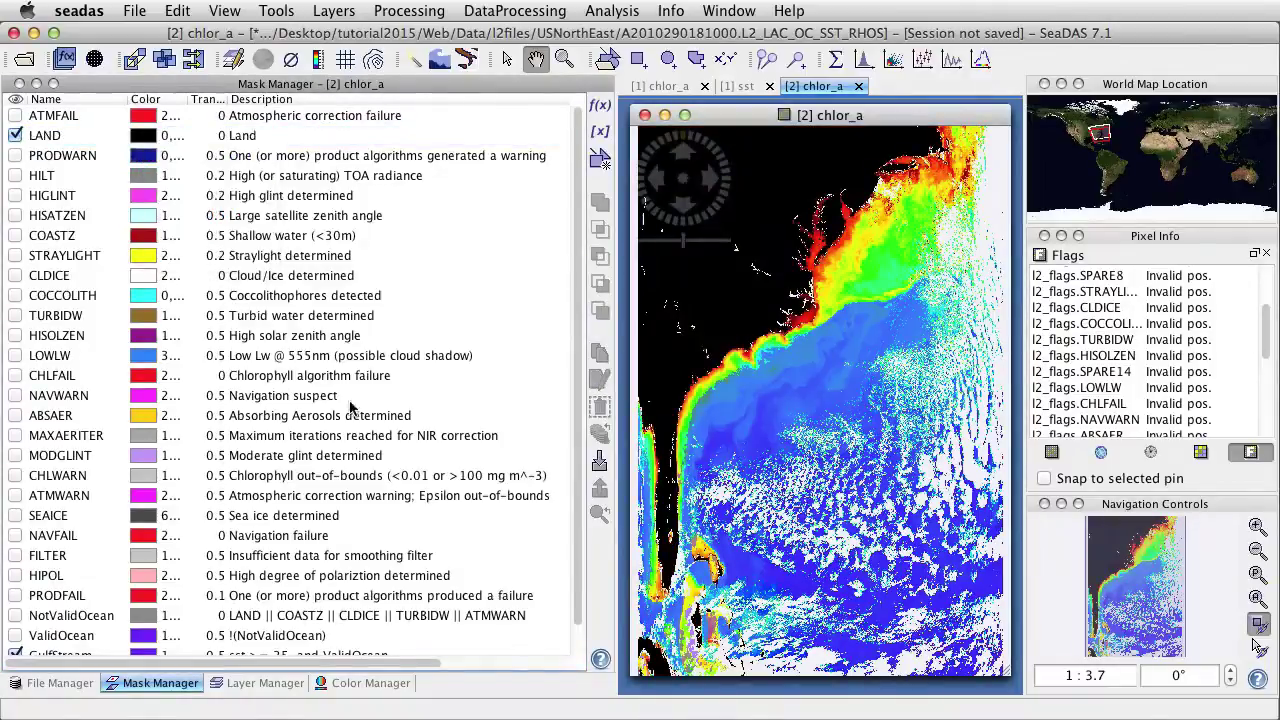
- Show the NotGulfStream mask and hide the GulfStream mask on the second file's chlor_a image
scroll(340, 420, down, 1)
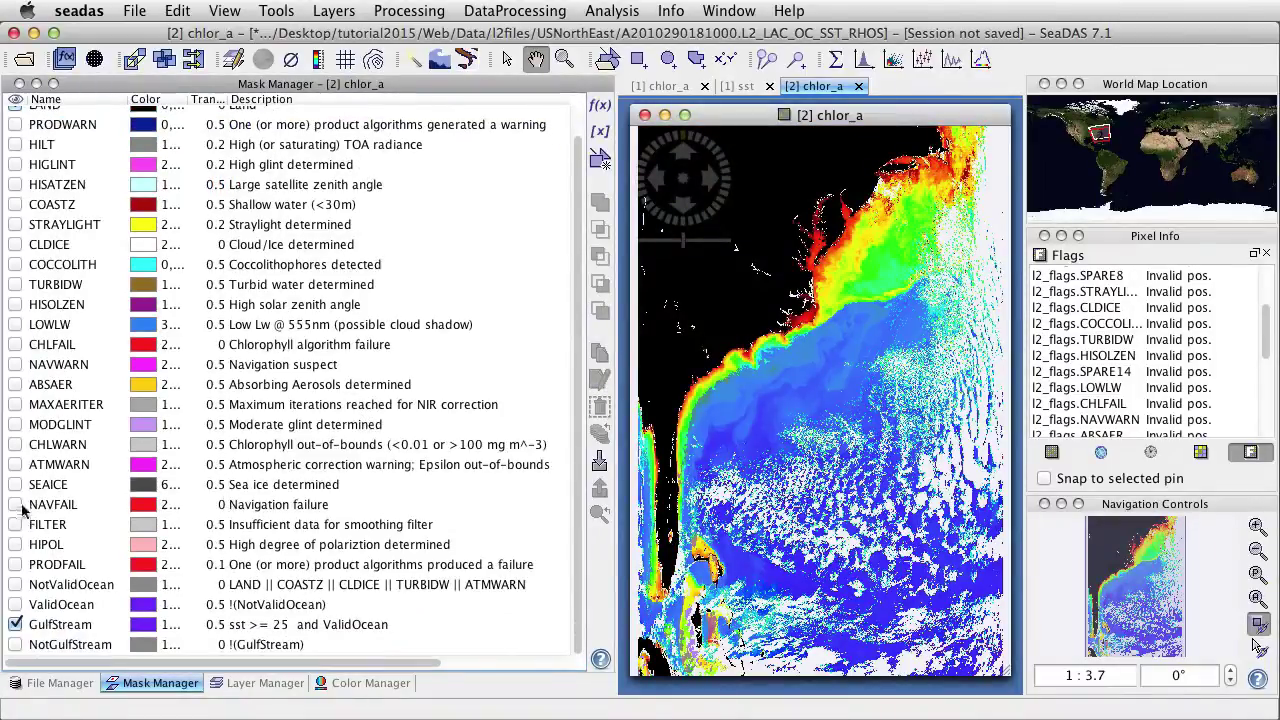
click(15, 644)
click(15, 624)
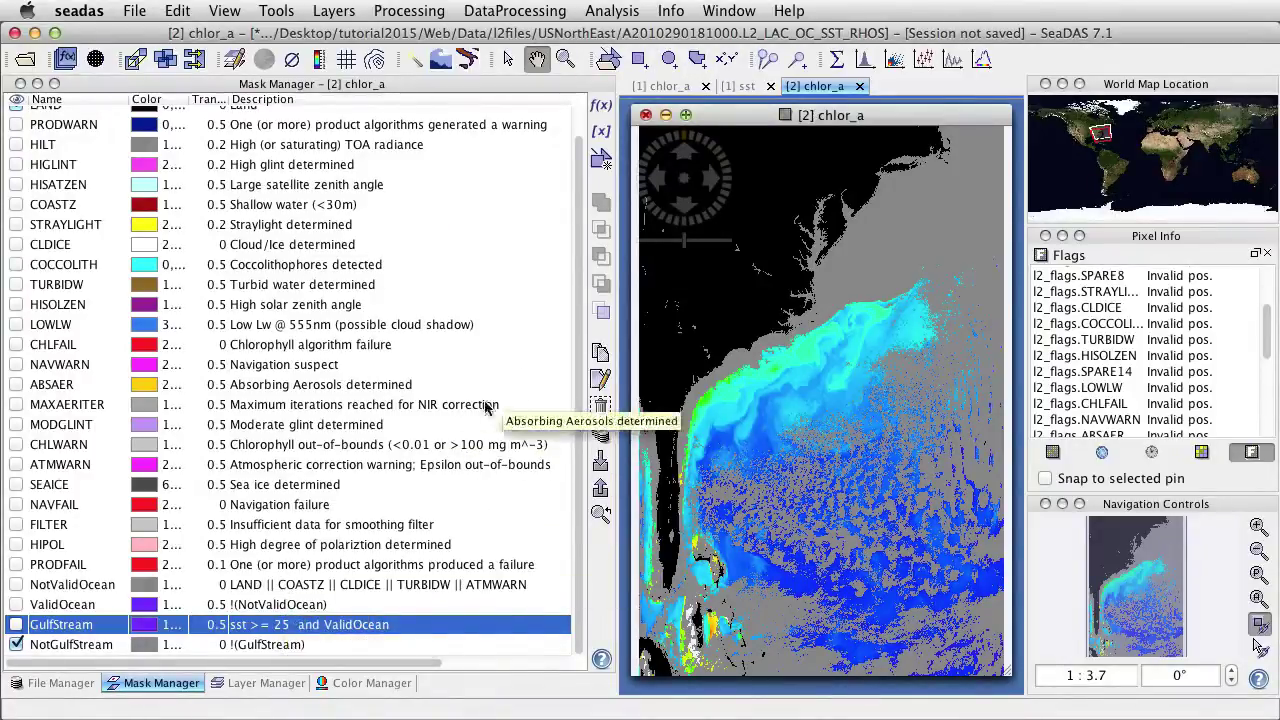
- Open the GulfStream mask's band maths expression for editing
double_click(283, 626)
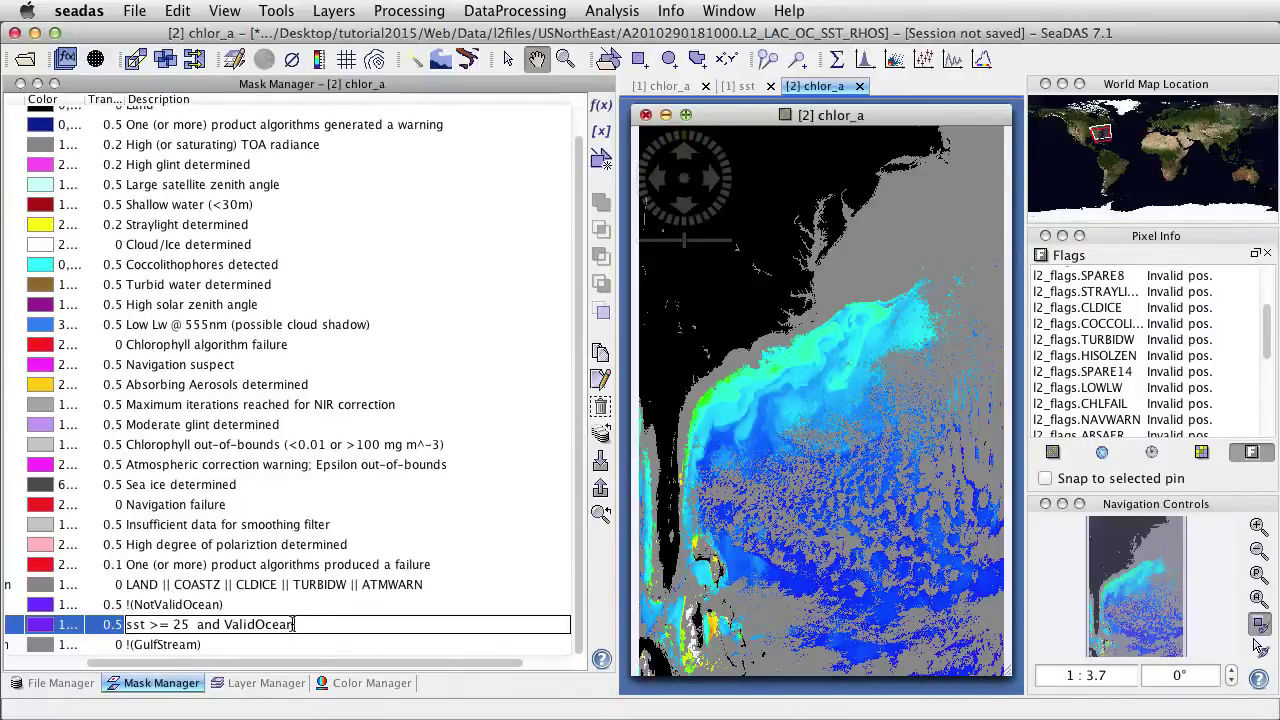
click(601, 381)
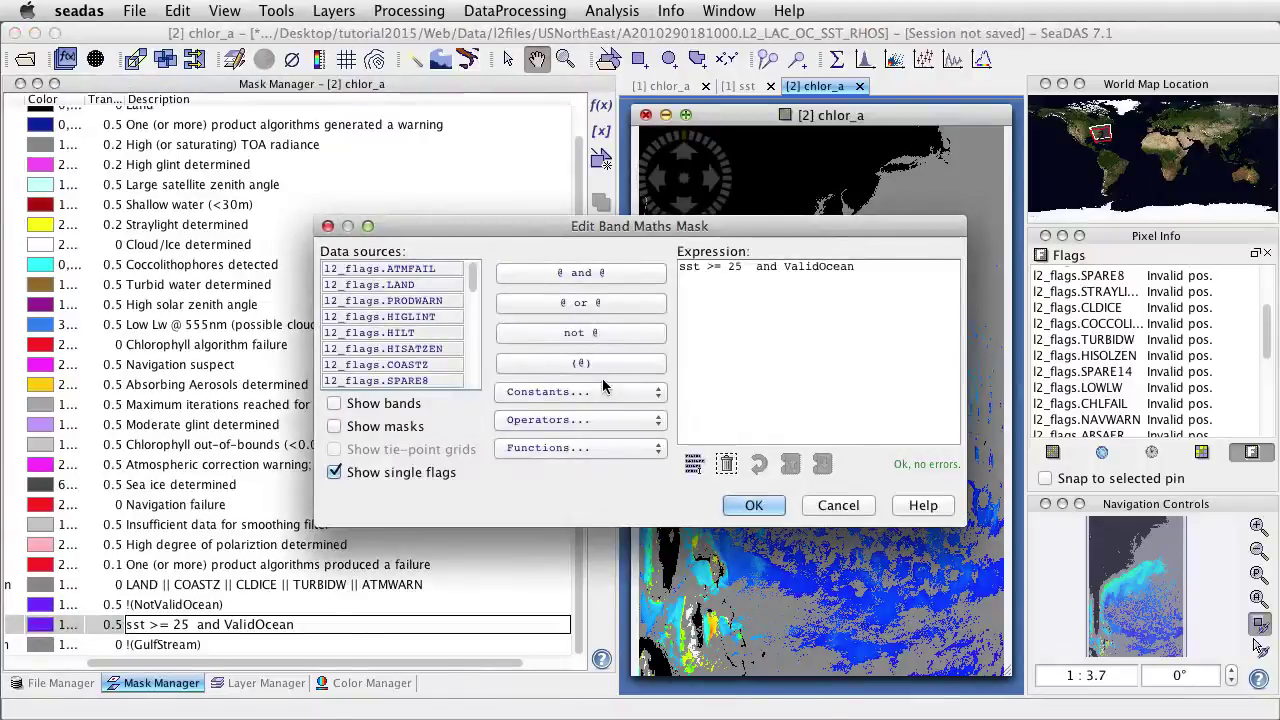